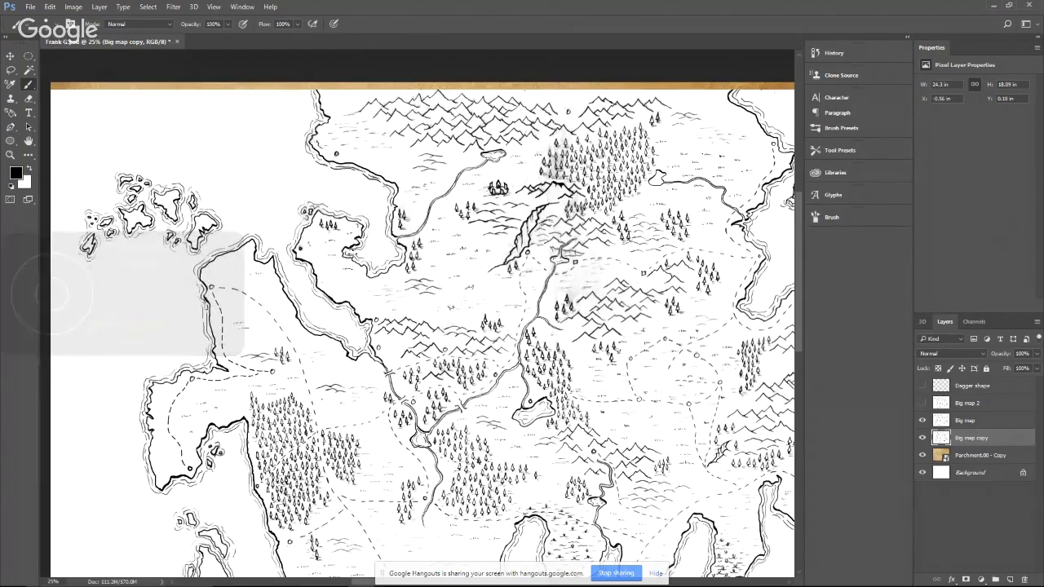
Survey the western islands, coastlines, southern peninsulas and northern forests of the whole map
left_click_drag(347, 254, 446, 222)
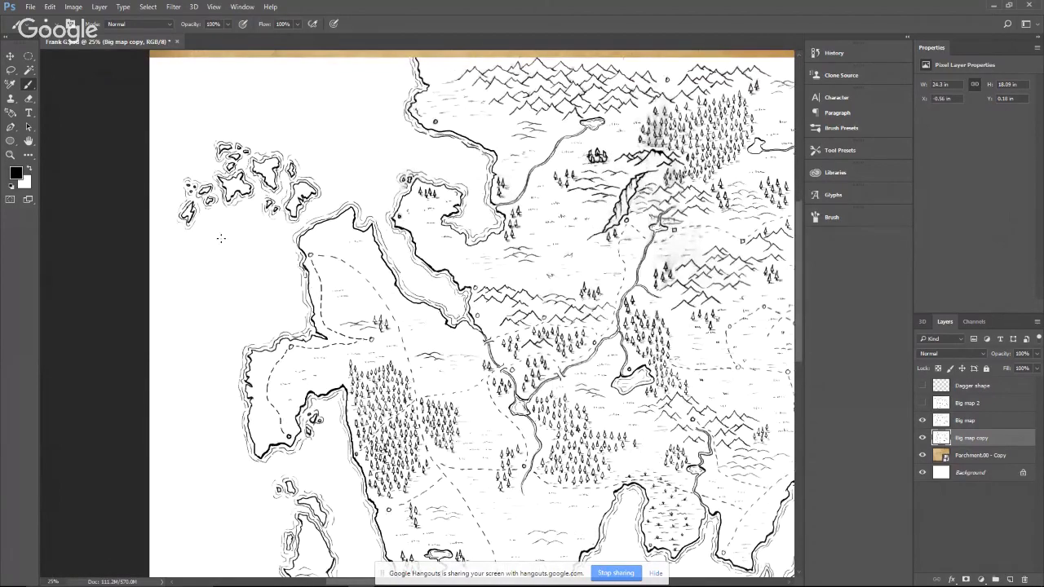
left_click_drag(428, 380, 394, 186)
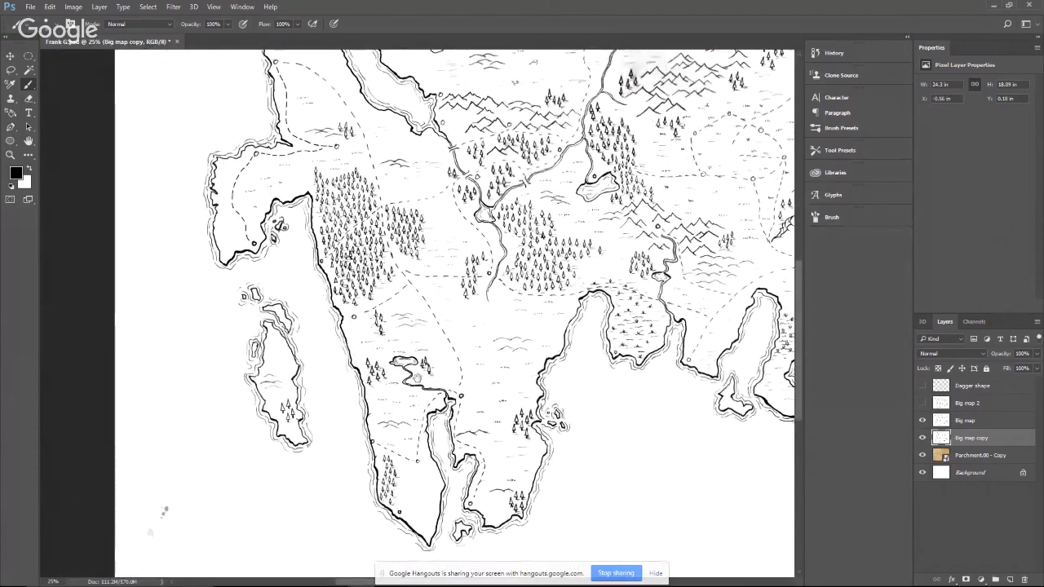
left_click_drag(636, 130, 521, 247)
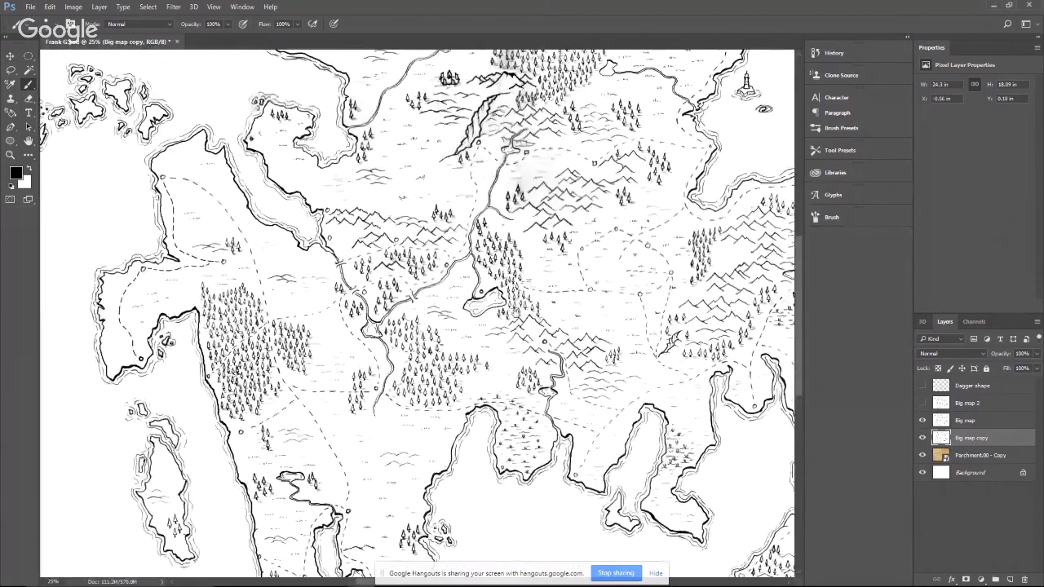
left_click_drag(655, 86, 503, 271)
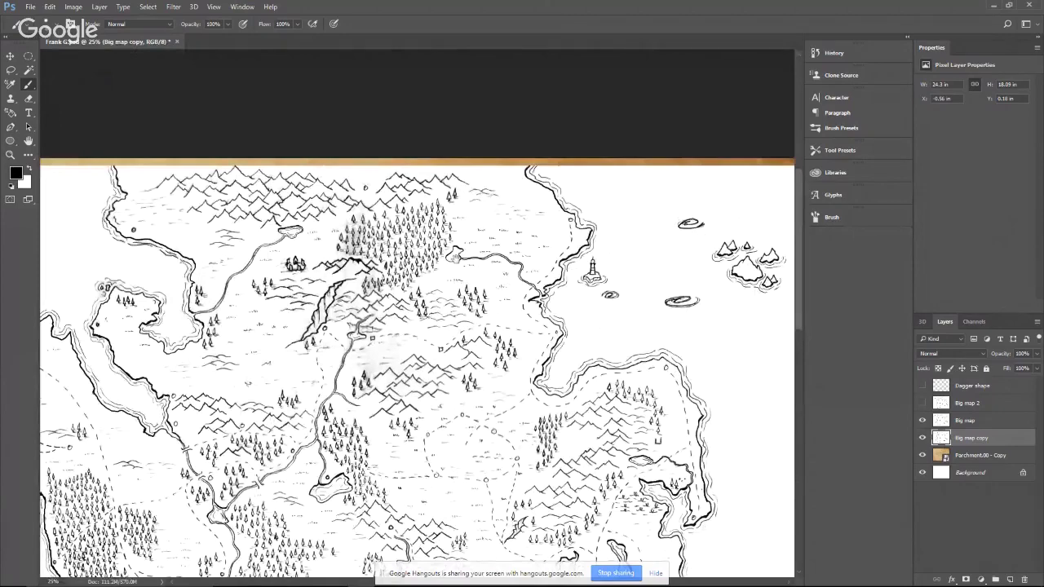
left_click_drag(456, 259, 527, 296)
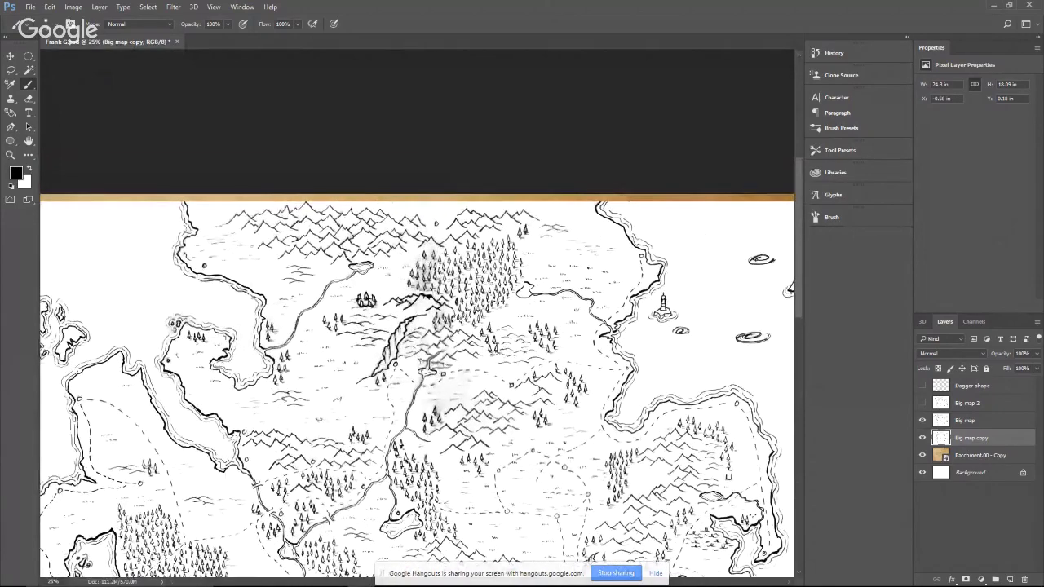
scroll(497, 304, "up", 3)
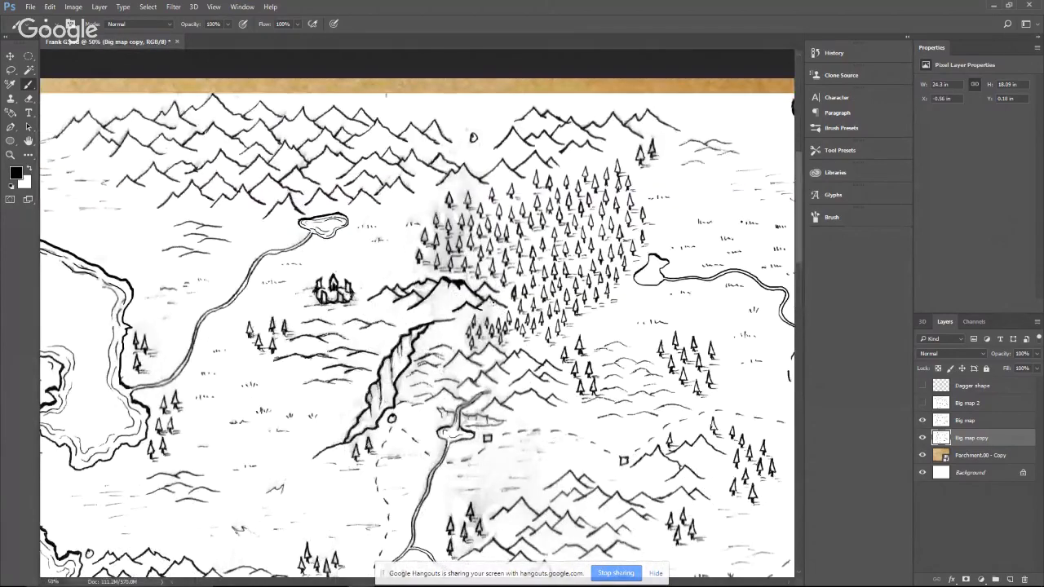
left_click_drag(477, 292, 379, 294)
scroll(378, 293, "down", 1)
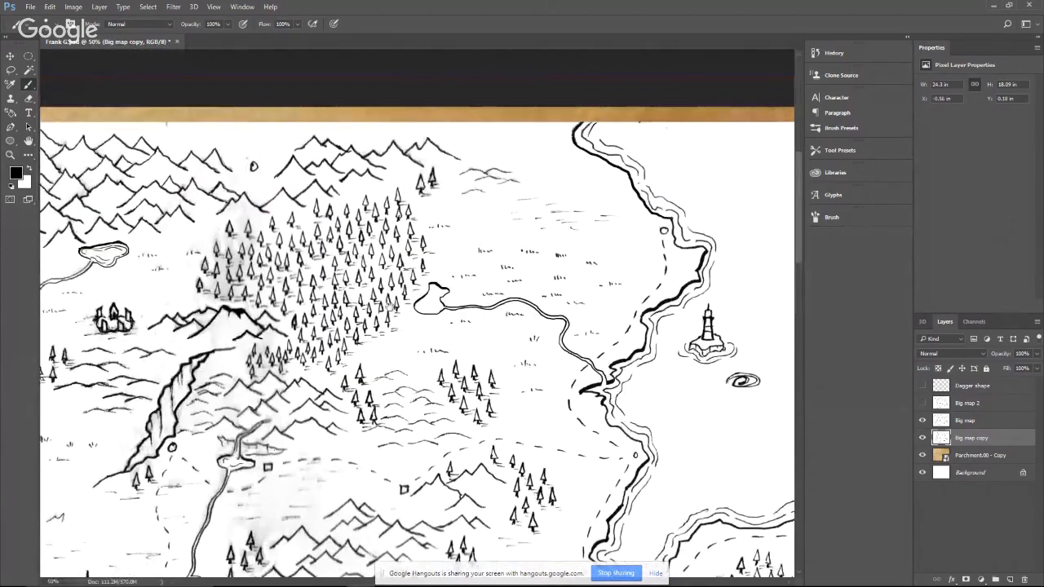
scroll(280, 279, "up", 2)
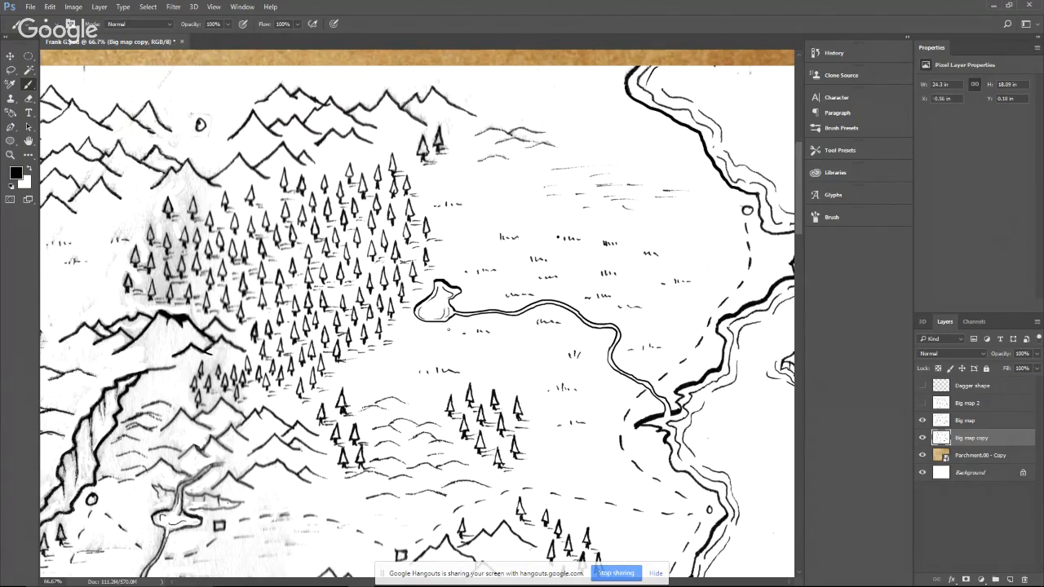
Inspect the eastern coast, the dashed routes and the central mountains and river up close
mouse_move(650, 423)
left_mouse_down()
mouse_move(579, 317)
mouse_move(470, 225)
left_mouse_up()
left_click_drag(514, 511, 510, 340)
left_click_drag(553, 416, 511, 330)
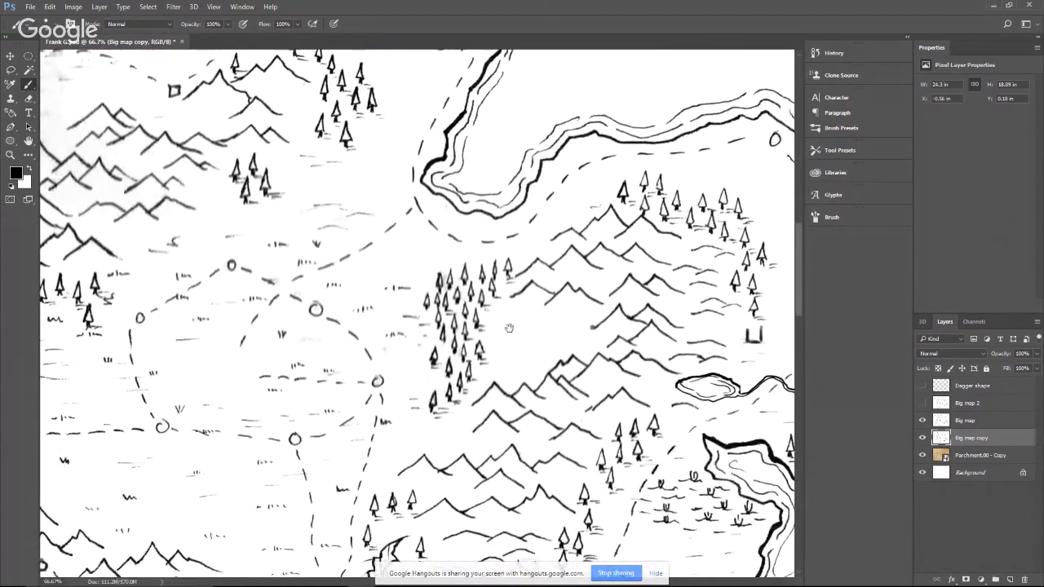
left_click_drag(483, 407, 517, 314)
left_click_drag(487, 352, 520, 337)
left_click_drag(477, 267, 515, 326)
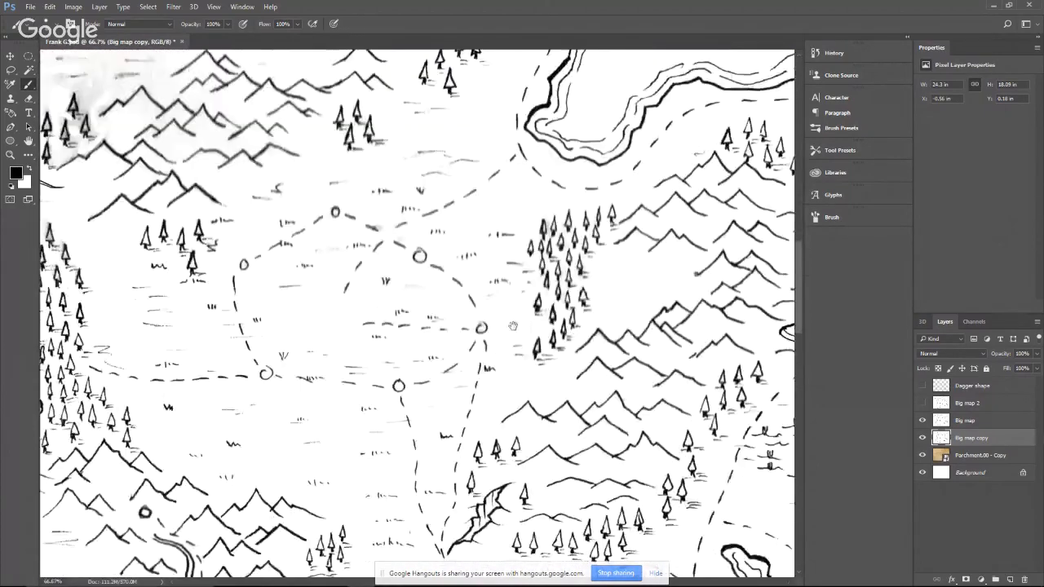
left_click_drag(433, 178, 525, 373)
mouse_move(336, 318)
left_mouse_down()
mouse_move(412, 388)
mouse_move(414, 369)
mouse_move(456, 400)
left_mouse_up()
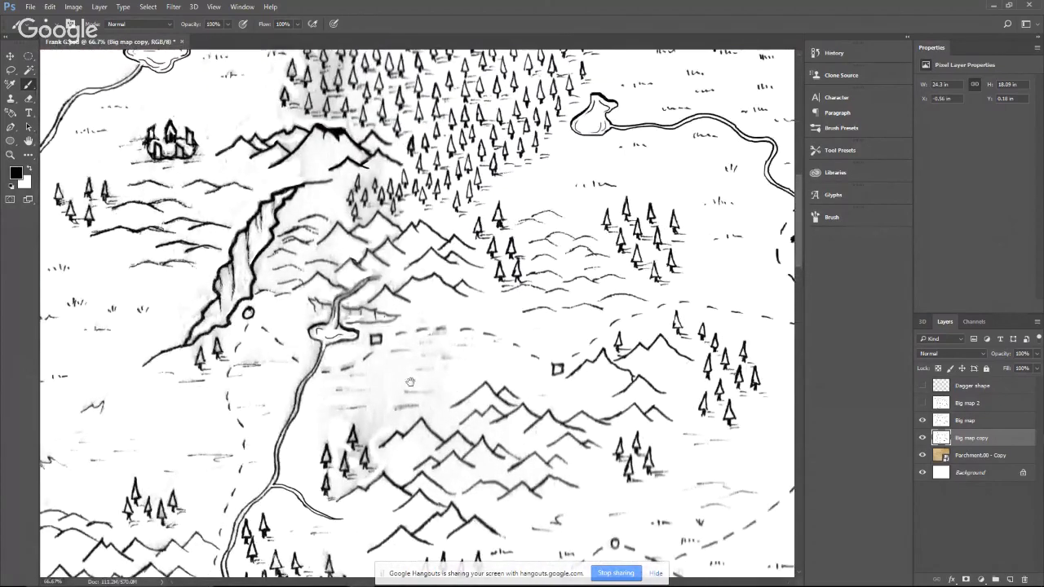
left_click_drag(410, 382, 470, 373)
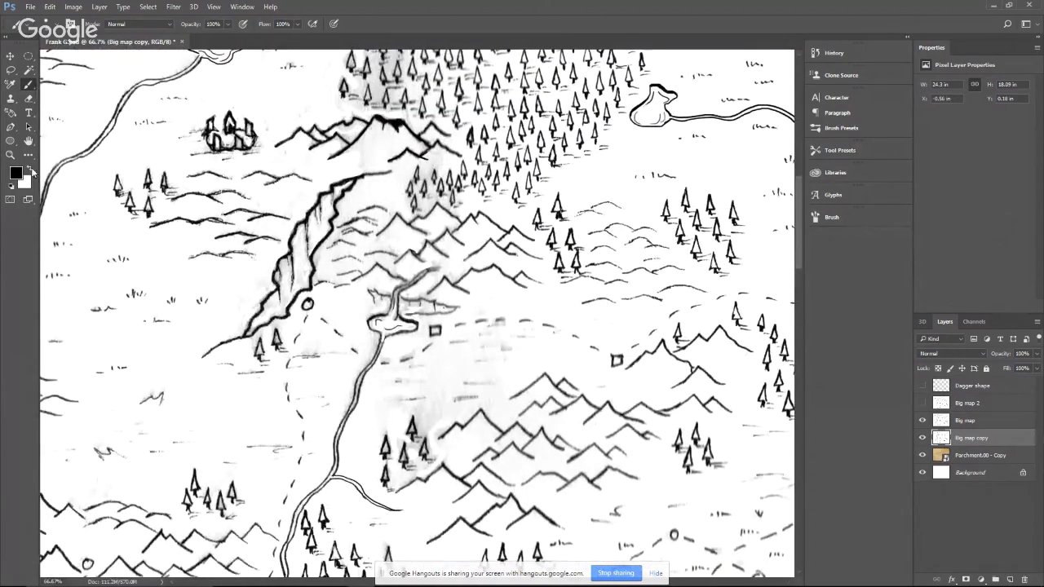
Make white the painting colour and check the line art around the central mountains and river
key("x")
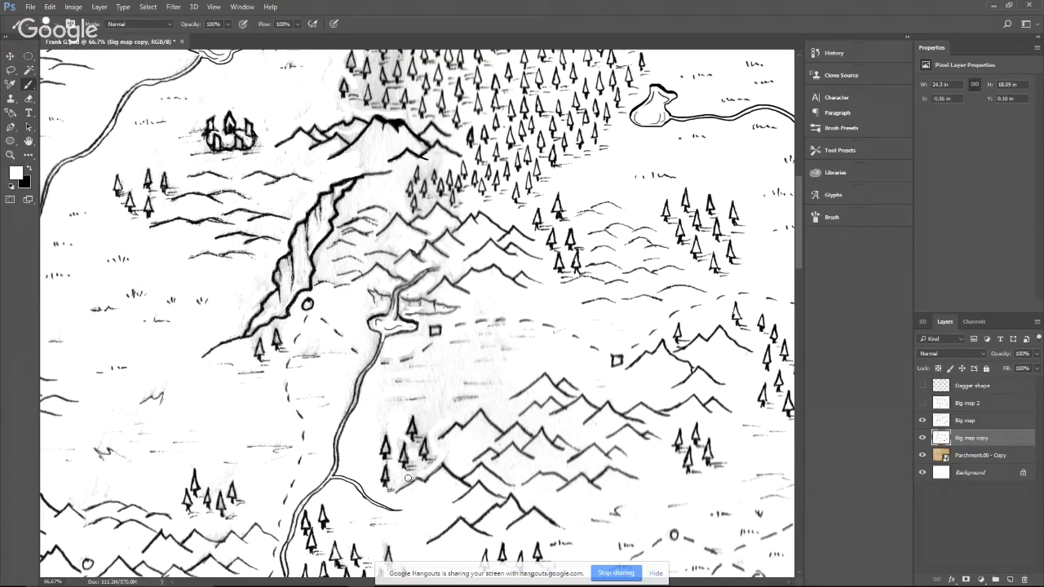
mouse_move(499, 462)
left_mouse_down()
mouse_move(455, 289)
mouse_move(441, 275)
left_mouse_up()
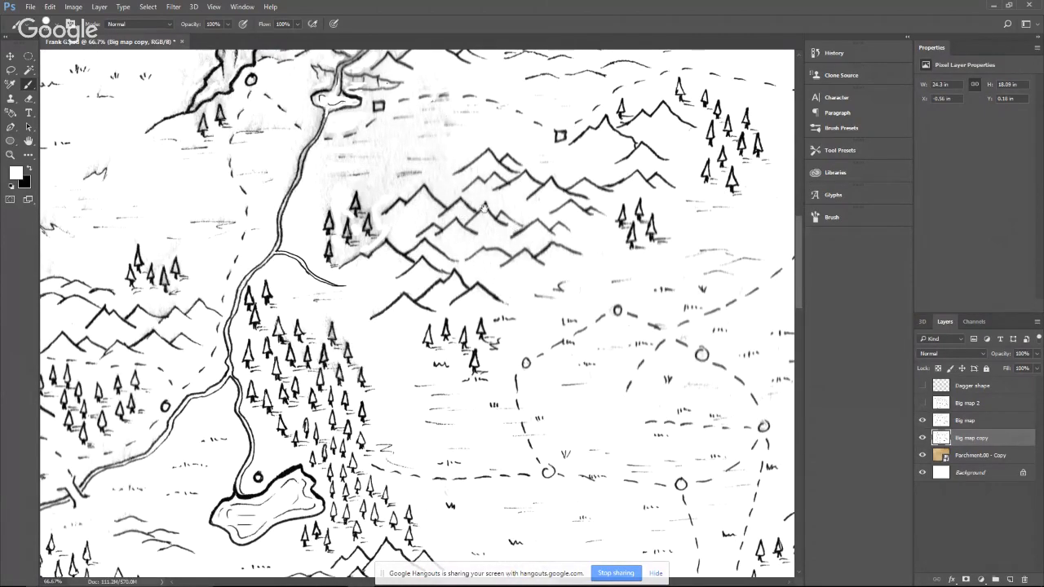
left_click_drag(469, 235, 488, 309)
left_click_drag(423, 231, 453, 312)
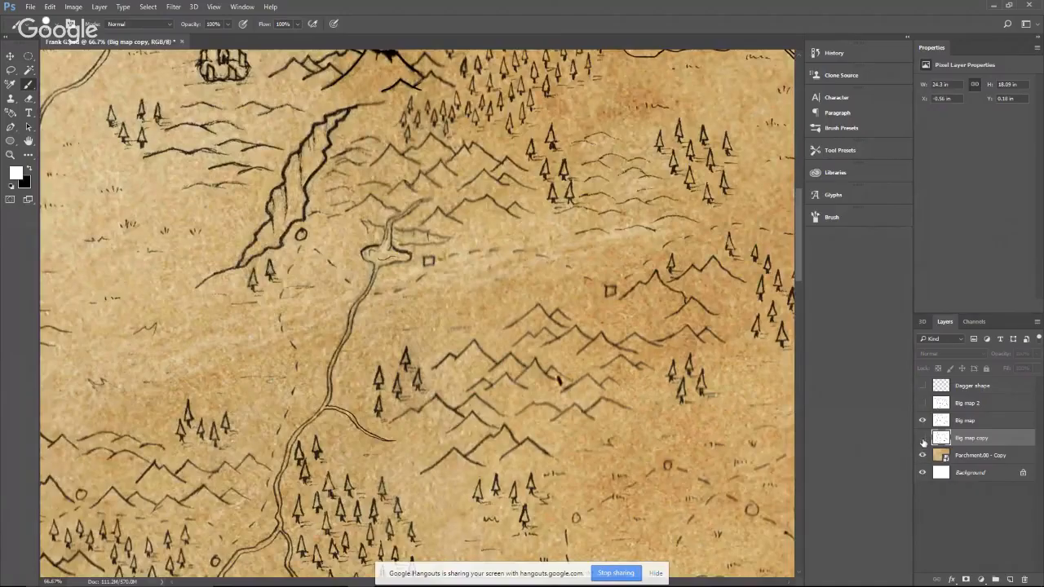
Hide the Big map copy layer and set the Big map layer's blending mode to Normal
left_click(924, 439)
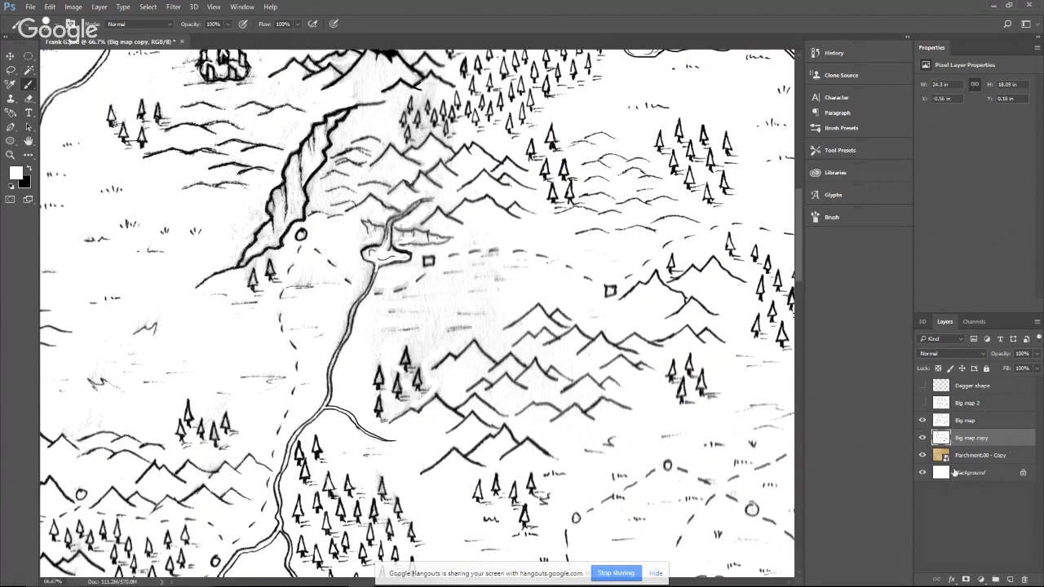
left_click(922, 438)
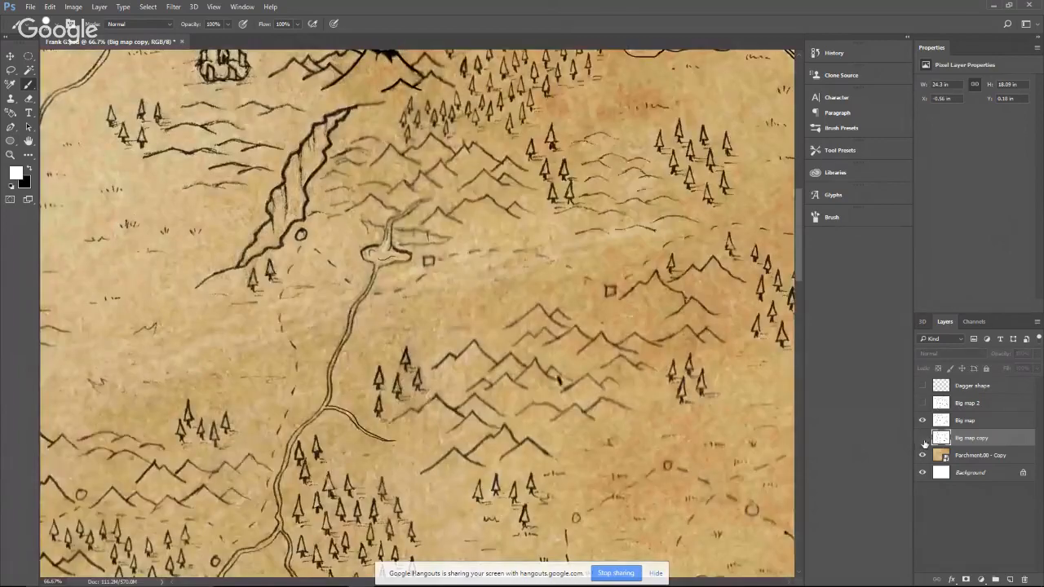
left_click(965, 421)
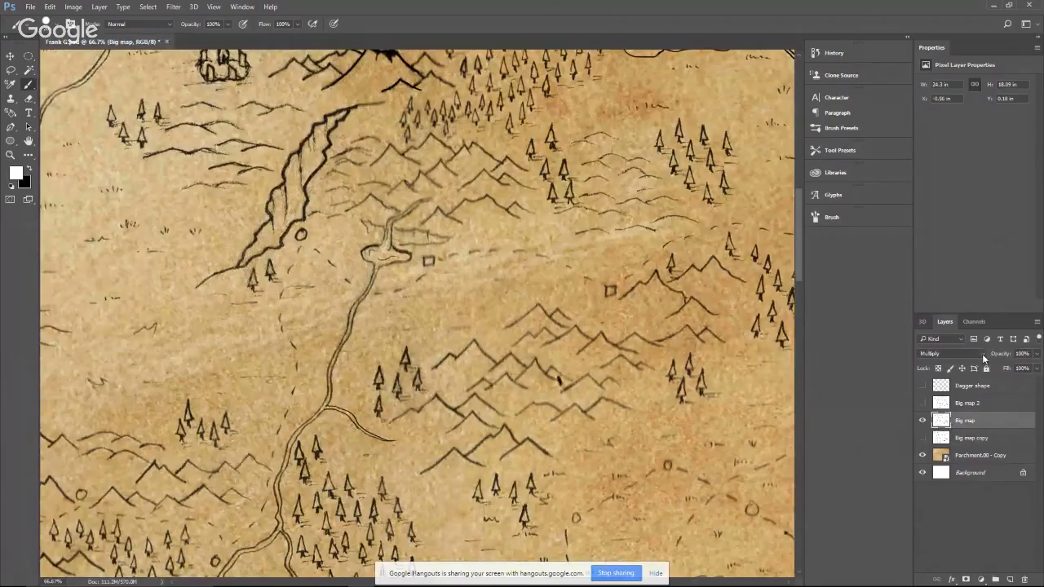
left_click(984, 353)
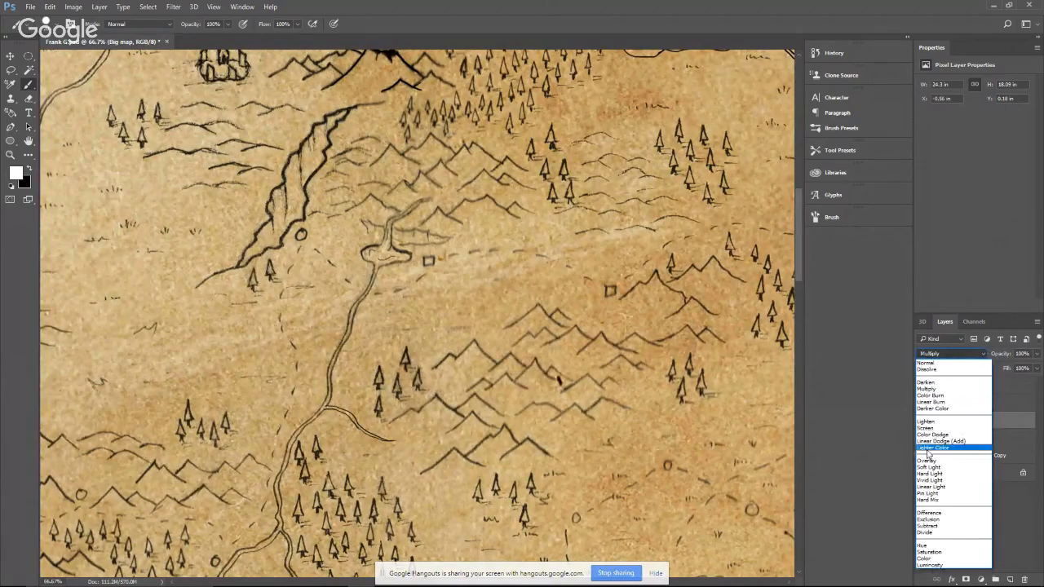
left_click(928, 364)
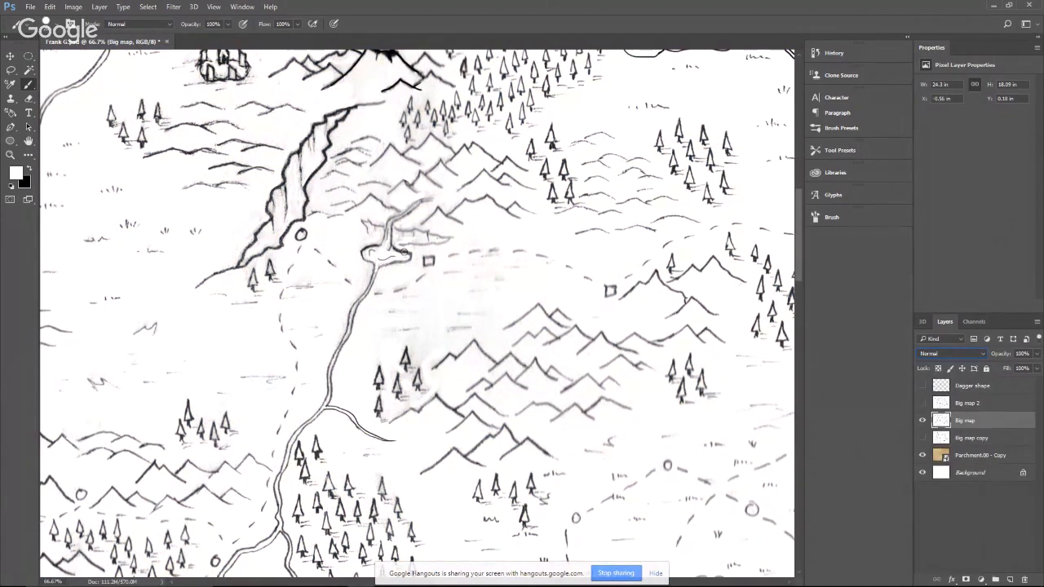
left_click_drag(405, 252, 472, 383)
mouse_move(478, 239)
left_mouse_down()
mouse_move(497, 271)
mouse_move(356, 325)
mouse_move(391, 324)
mouse_move(407, 362)
mouse_move(415, 352)
left_mouse_up()
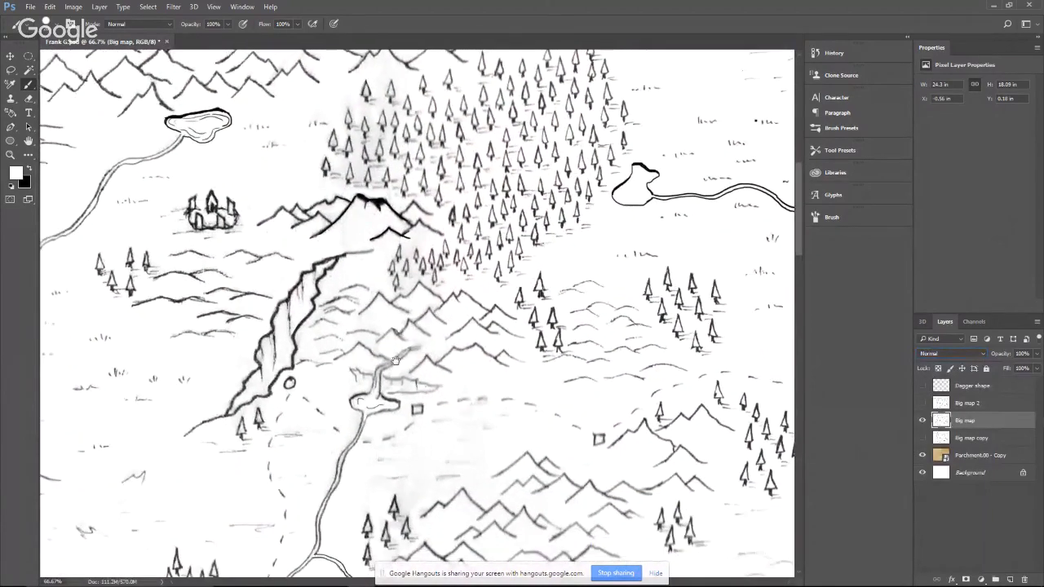
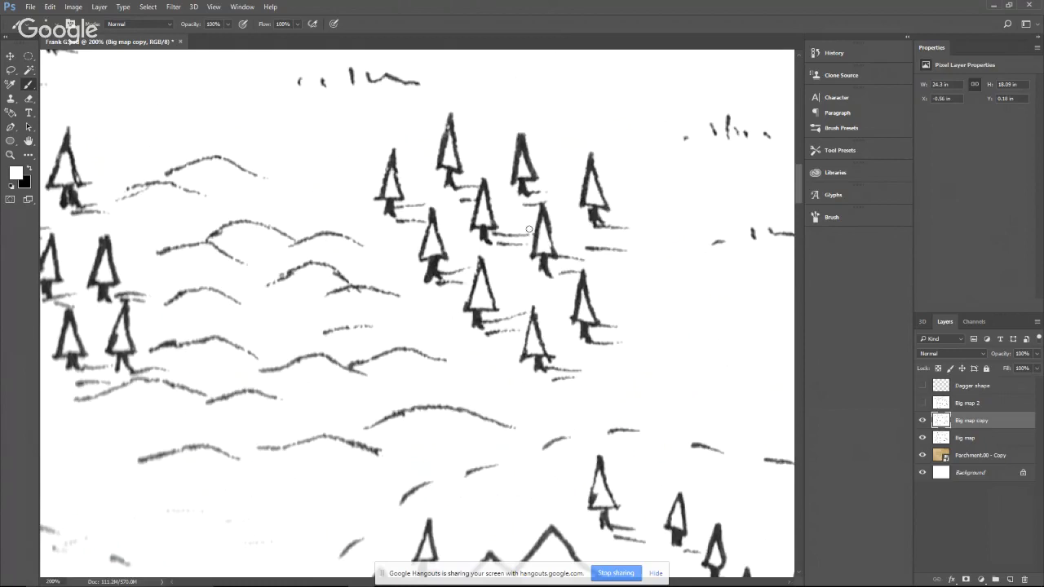
Switch the painting colour to black and bring the eastern forest and coast into view
key("x")
mouse_move(571, 247)
left_mouse_down()
mouse_move(543, 280)
mouse_move(558, 243)
left_mouse_up()
key("ctrl+minus")
key("ctrl+minus")
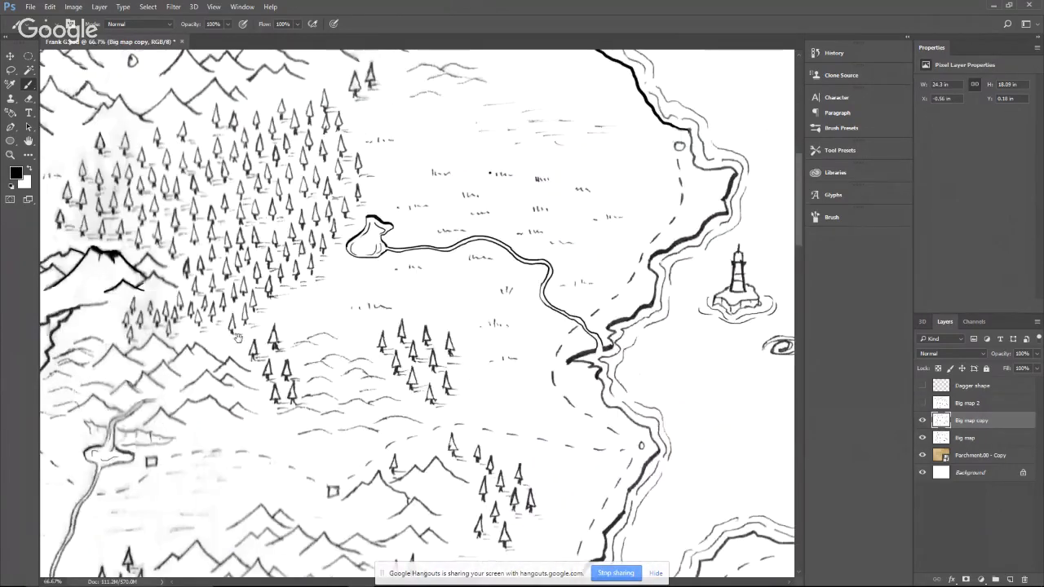
Examine the southern mountains, marshes, bays and peninsula coastline of the map
mouse_move(207, 574)
left_mouse_down()
mouse_move(409, 316)
mouse_move(463, 291)
left_mouse_up()
mouse_move(636, 505)
left_mouse_down()
mouse_move(541, 364)
mouse_move(414, 217)
left_mouse_up()
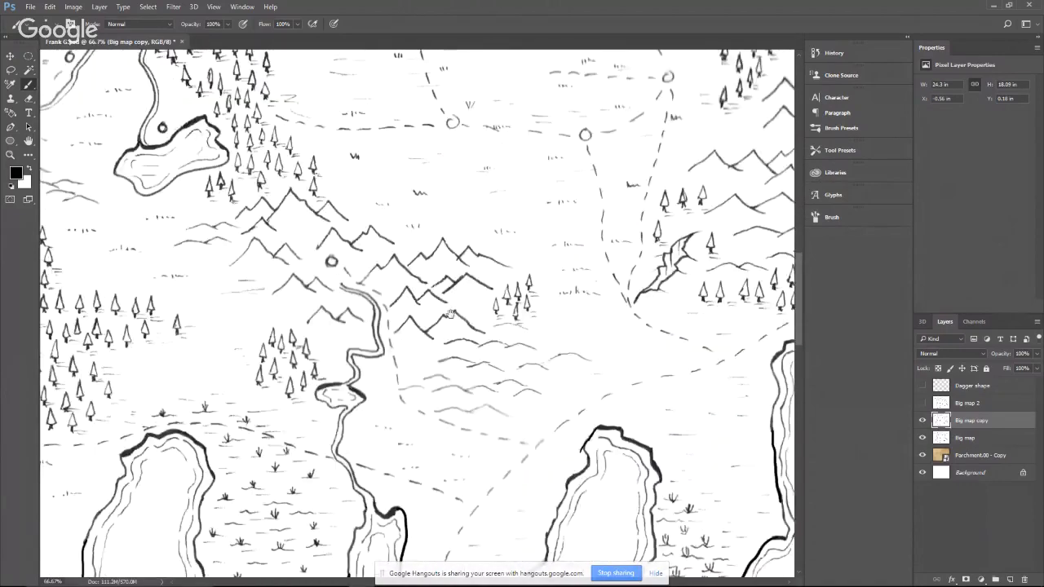
mouse_move(542, 410)
left_mouse_down()
mouse_move(436, 307)
mouse_move(453, 246)
left_mouse_up()
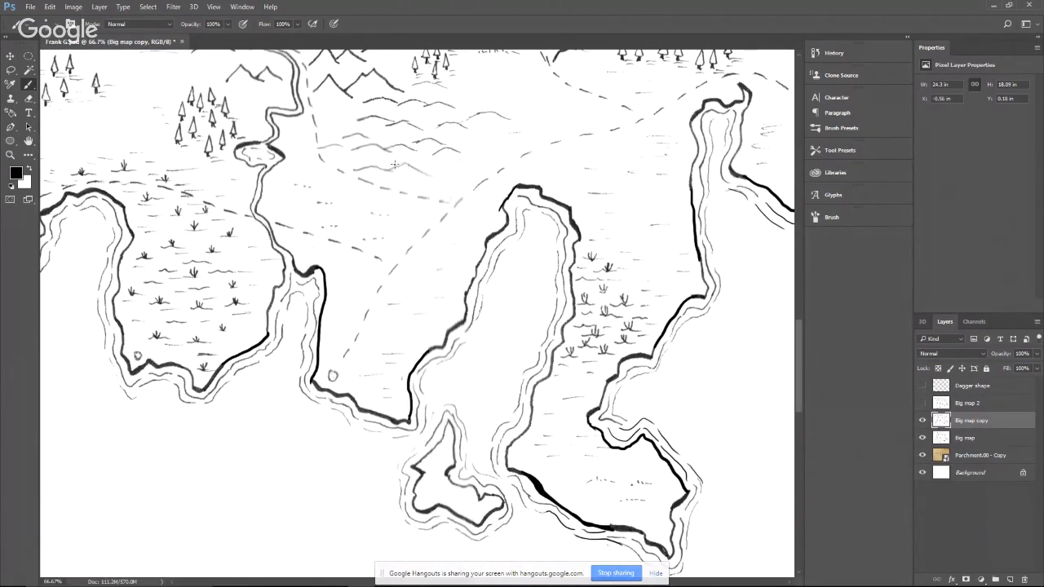
left_click_drag(425, 184, 503, 336)
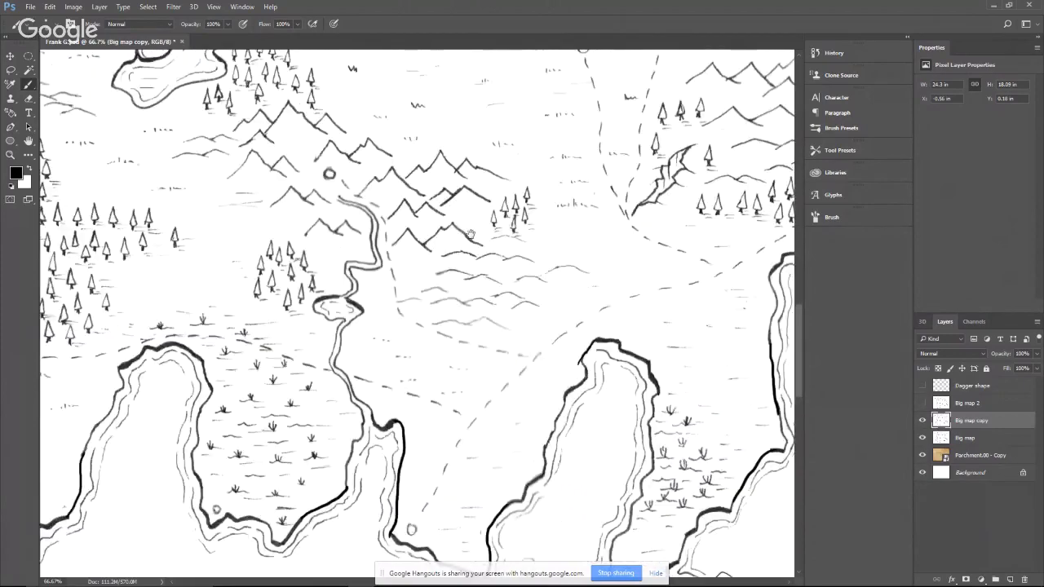
left_click_drag(438, 175, 577, 240)
left_click_drag(284, 257, 503, 178)
left_click_drag(409, 414, 515, 217)
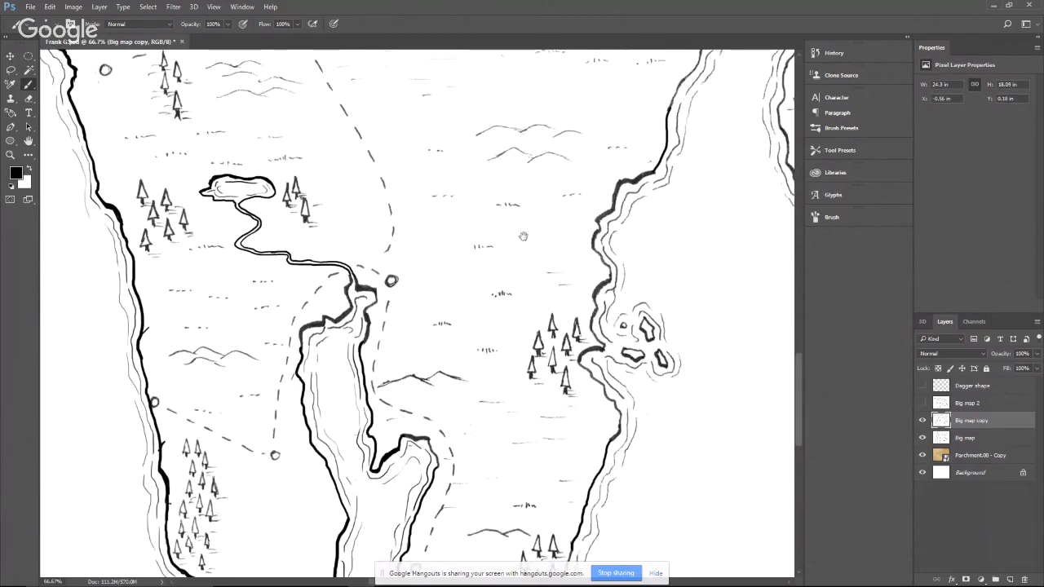
left_click_drag(524, 236, 500, 256)
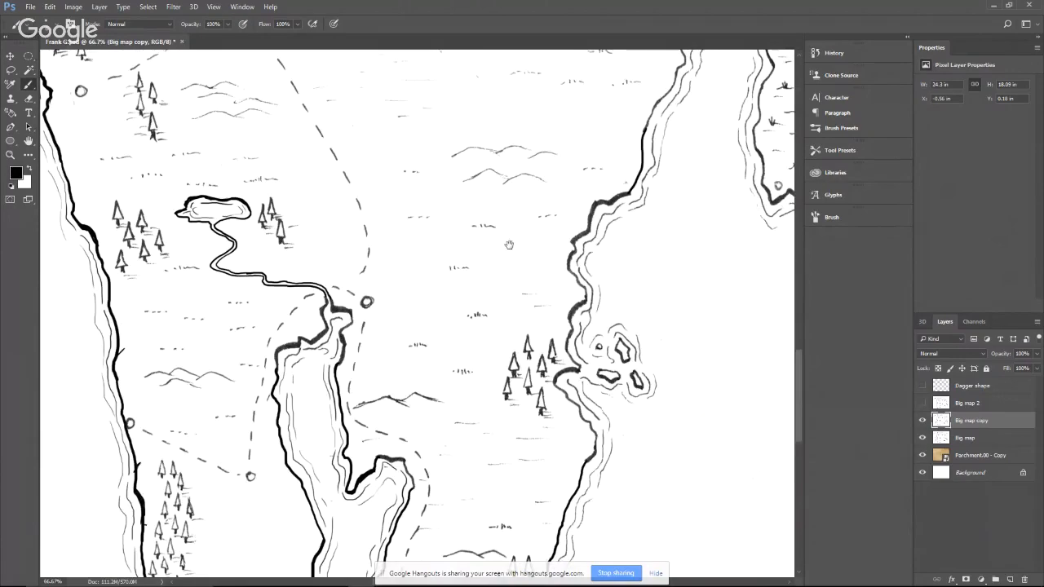
left_click_drag(506, 251, 530, 229)
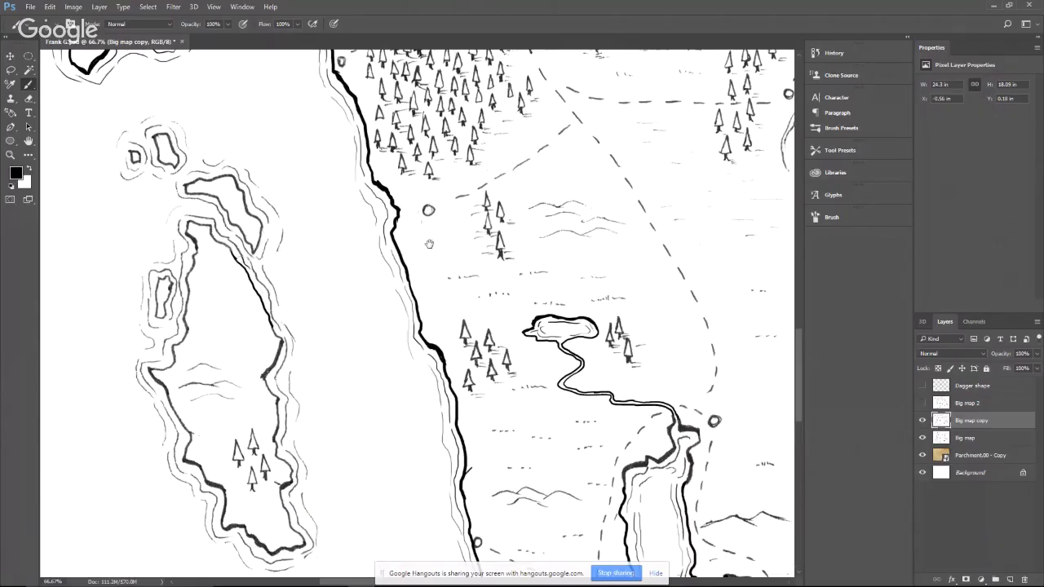
Examine the western islands and coast, the central river valley and the northeastern forest and routes
left_click_drag(472, 203, 405, 367)
left_click_drag(450, 217, 659, 484)
left_click_drag(582, 196, 434, 360)
left_click_drag(629, 218, 497, 299)
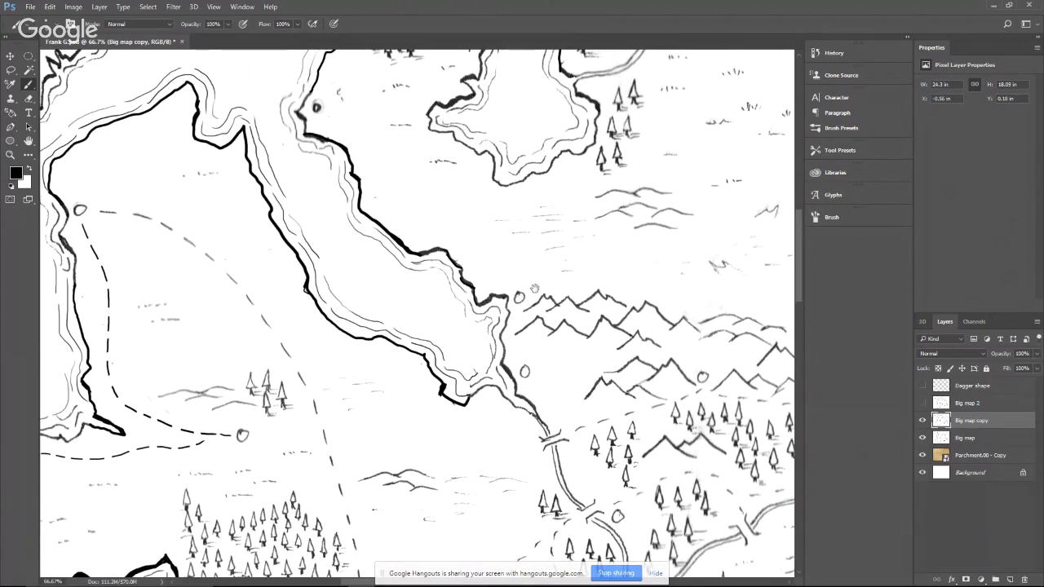
left_click_drag(755, 336, 561, 243)
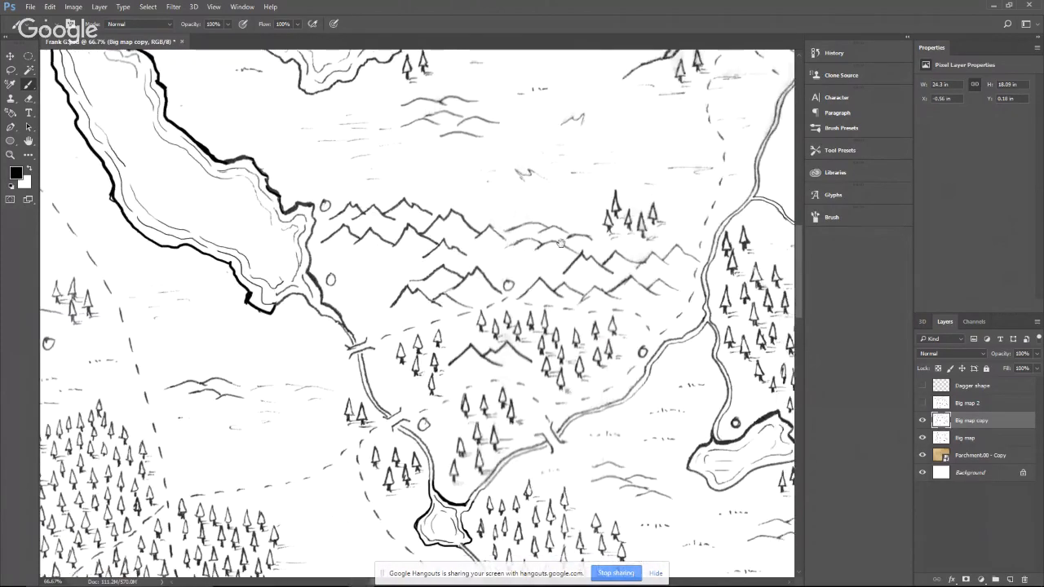
left_click_drag(687, 179, 527, 249)
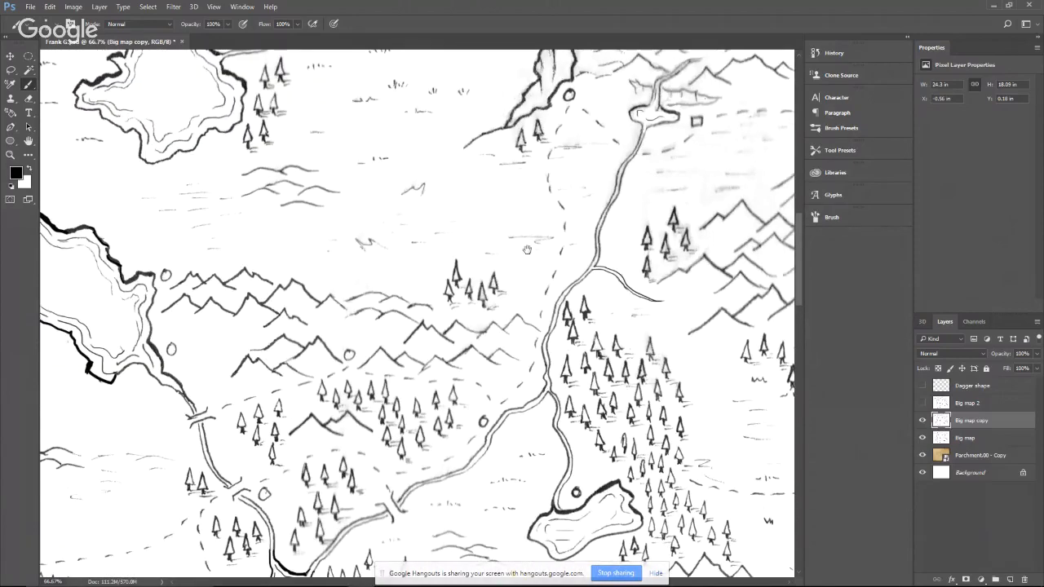
left_click_drag(790, 99, 513, 243)
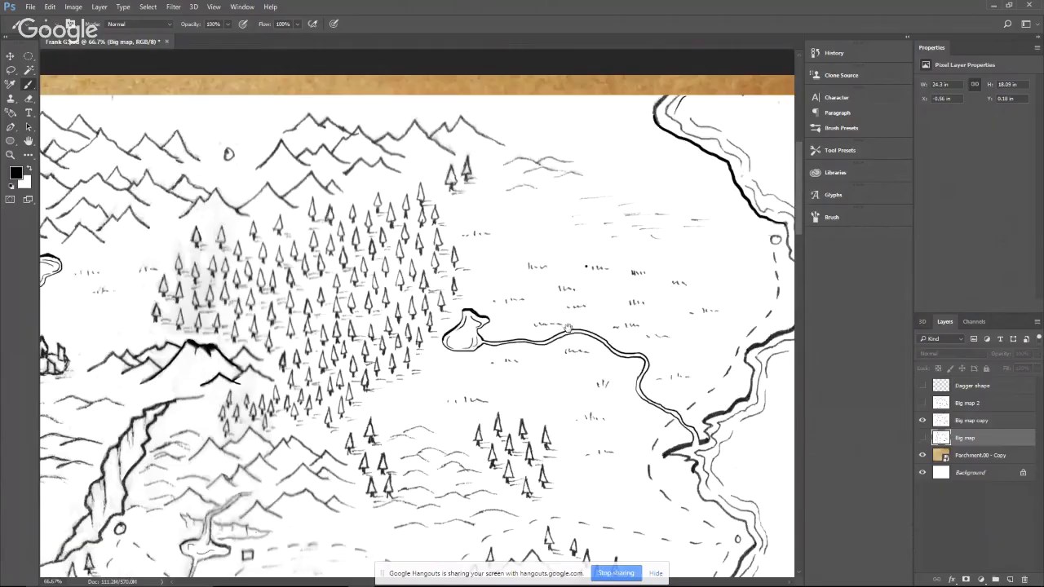
left_click_drag(603, 304, 572, 328)
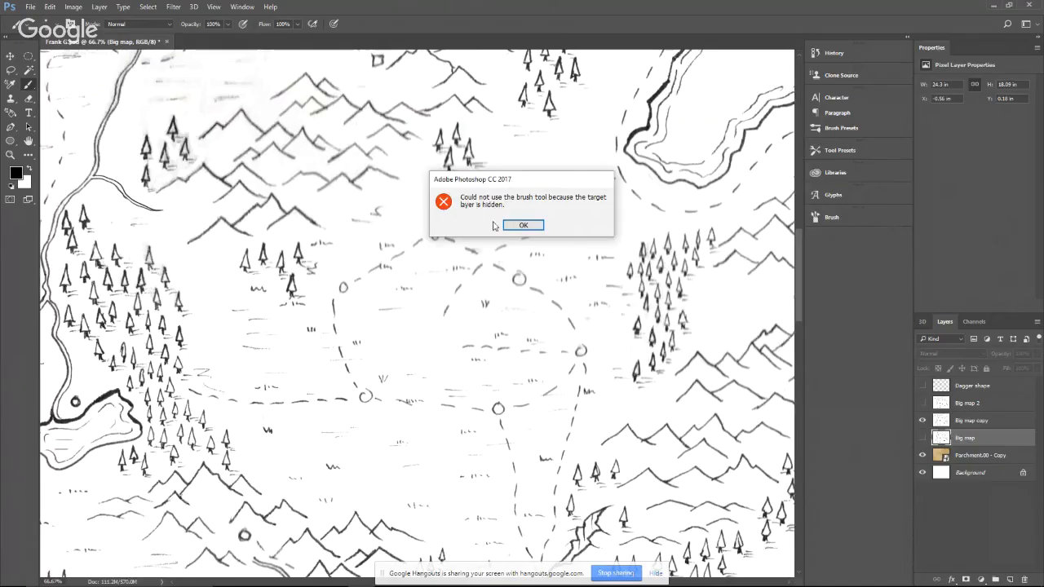
left_click(523, 225)
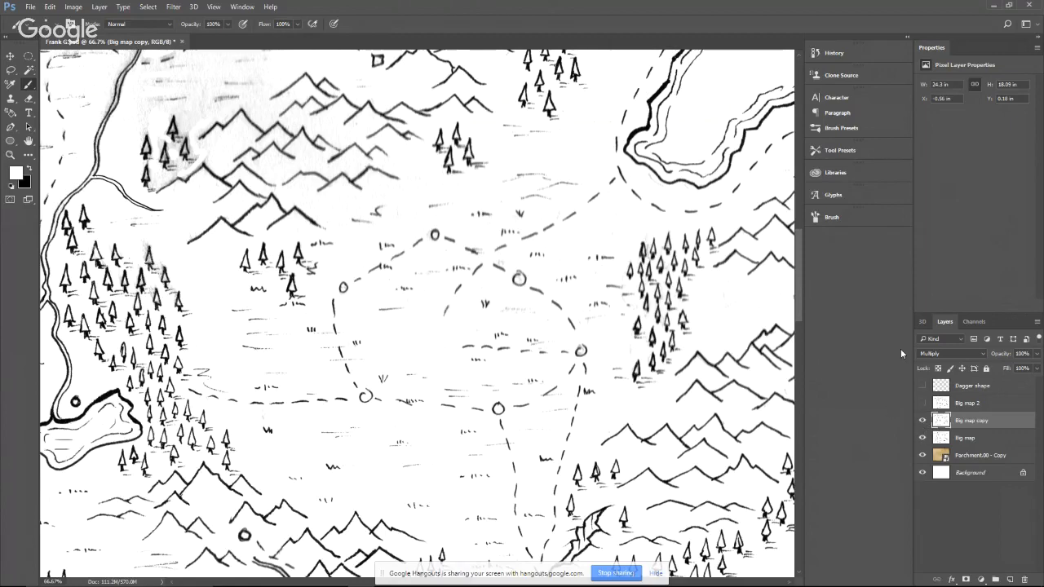
Merge the Big map copy layer down into Big map and paint out the dashed route running west from the central region's eastern circle
right_click(978, 421)
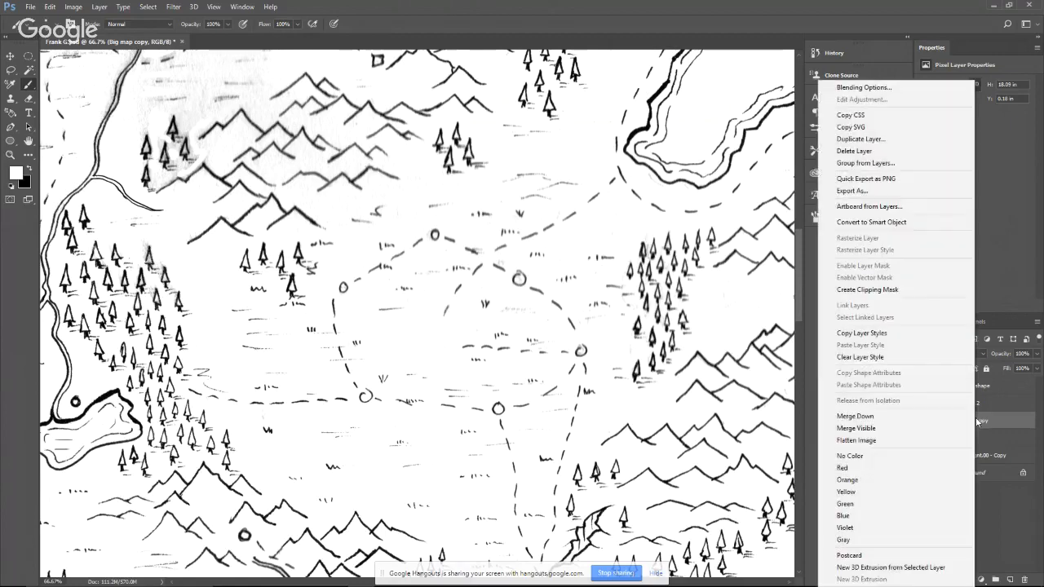
left_click(888, 417)
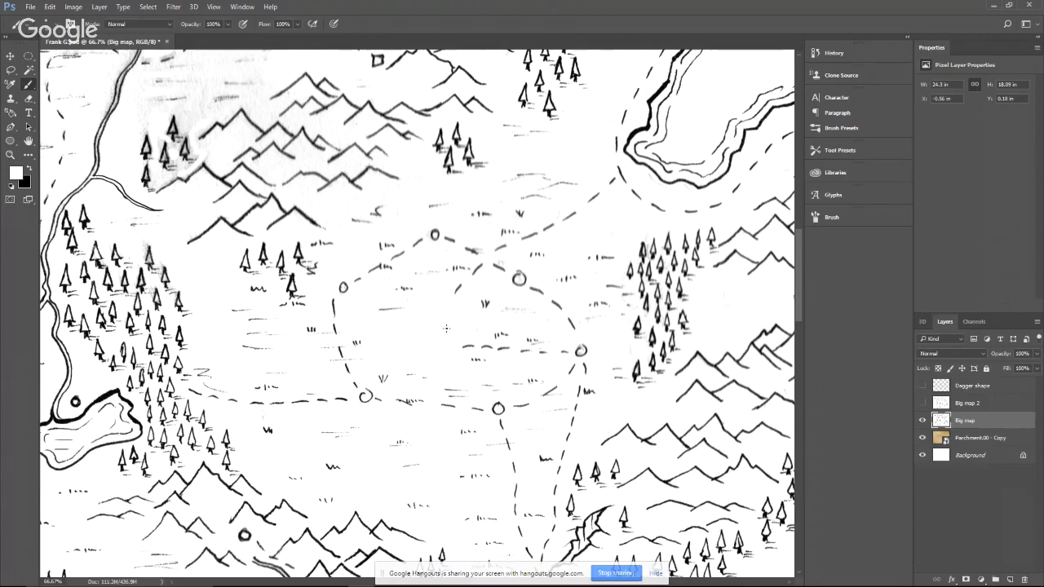
key("x")
left_click_drag(460, 349, 525, 352)
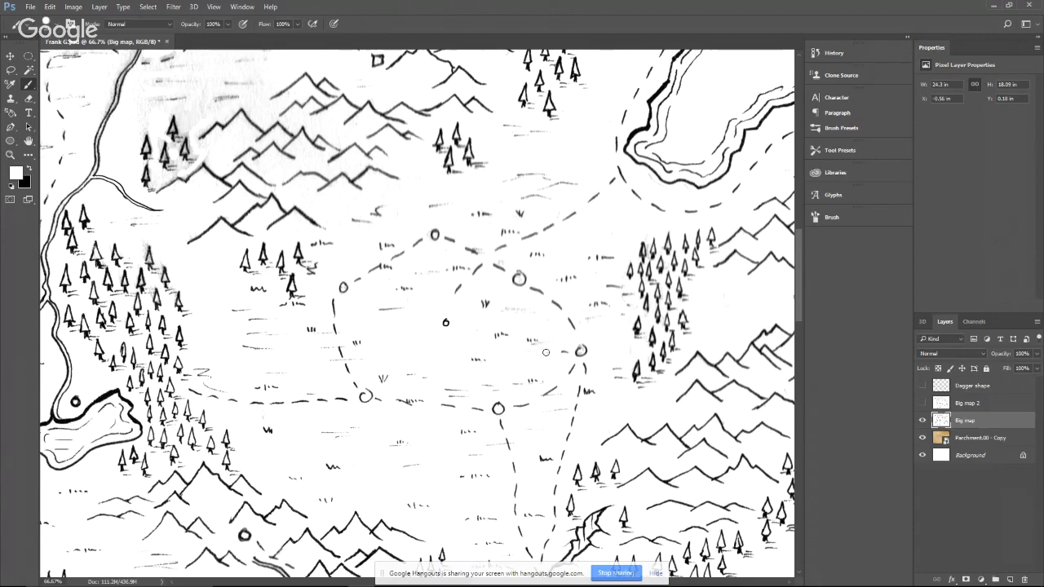
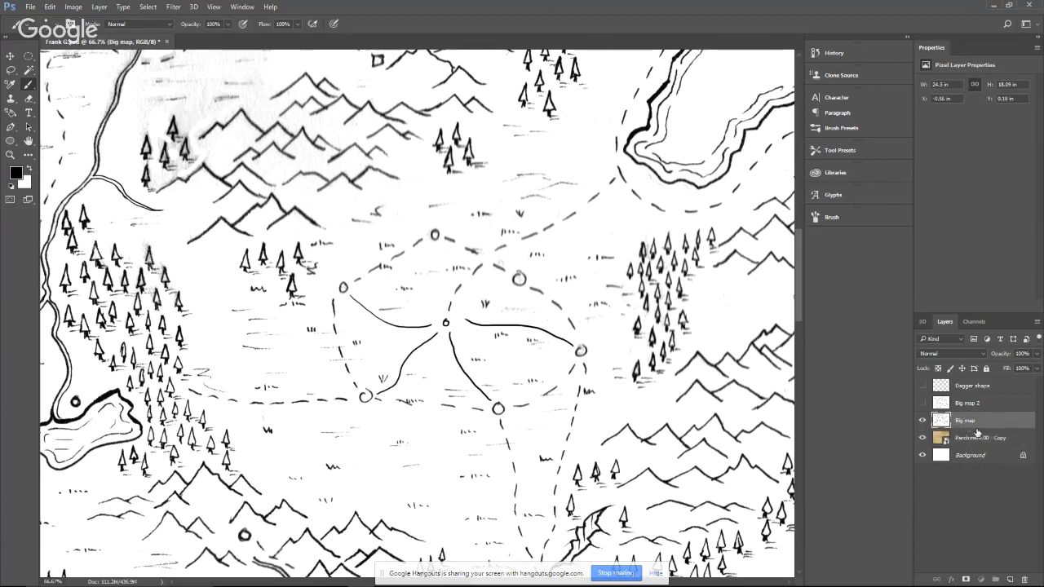
Move the Big map layer below the parchment layer and redraw the route from the small central circle toward the southern circle
left_click_drag(968, 426, 965, 451)
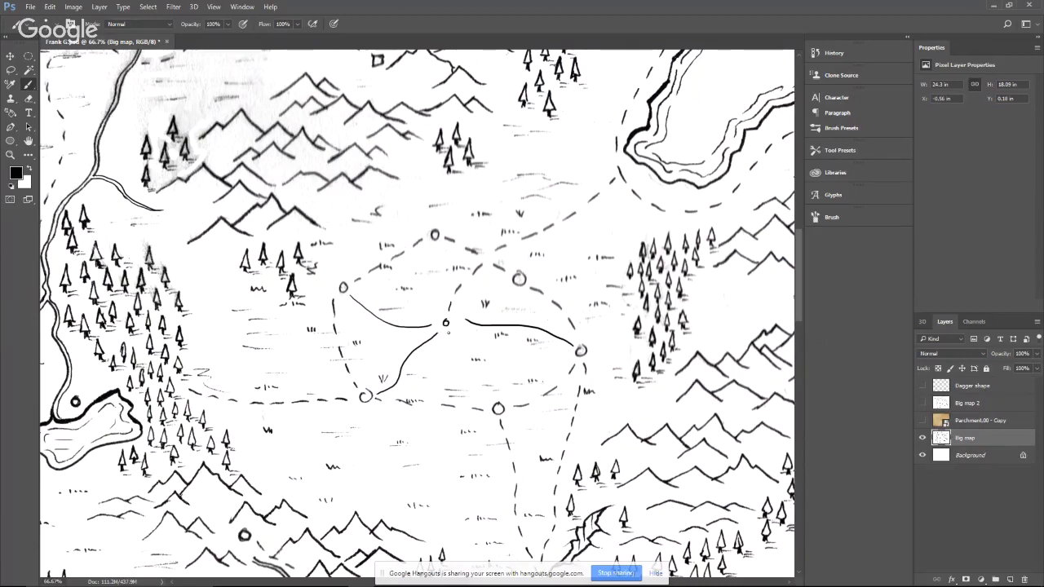
left_click_drag(450, 330, 459, 356)
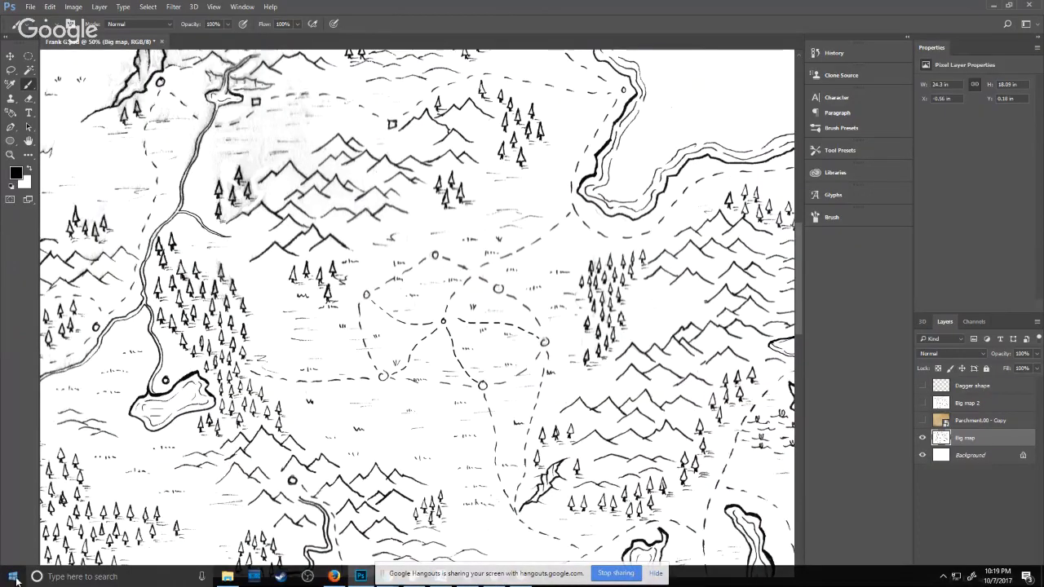
Search the computer for "waco" and open Wacom Tablet Properties
left_click(86, 577)
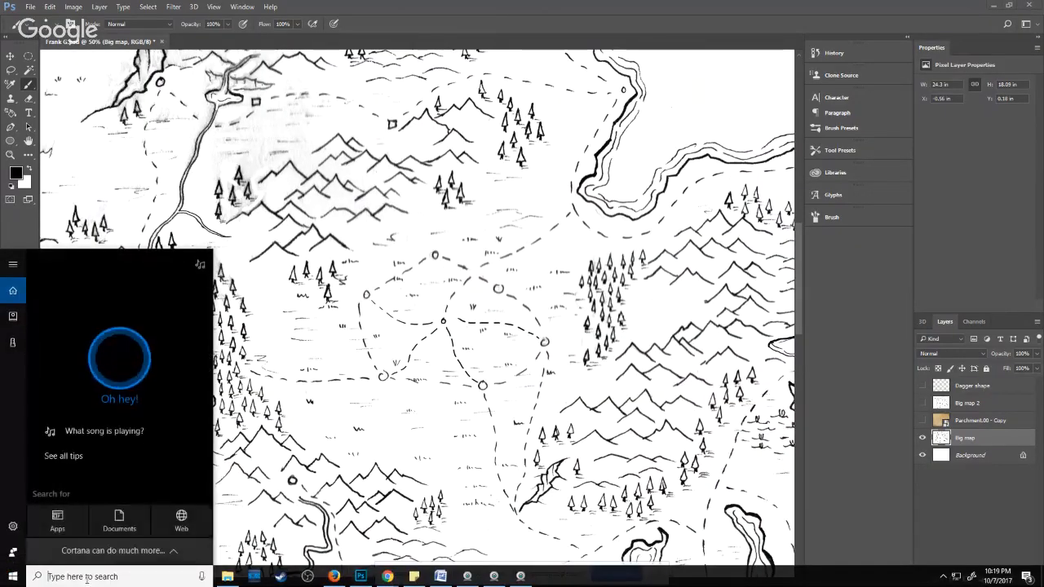
type("waco")
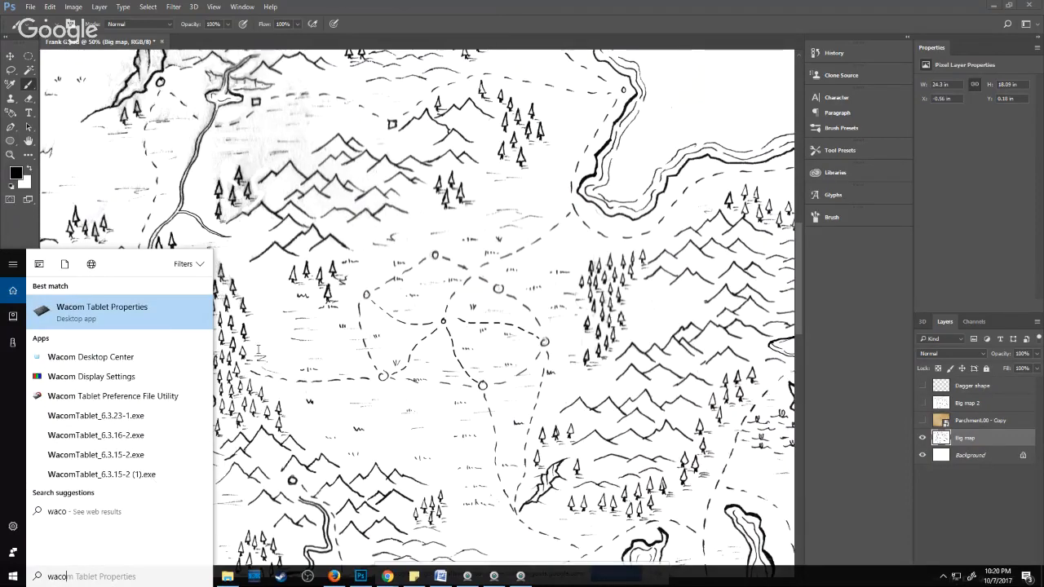
left_click(161, 324)
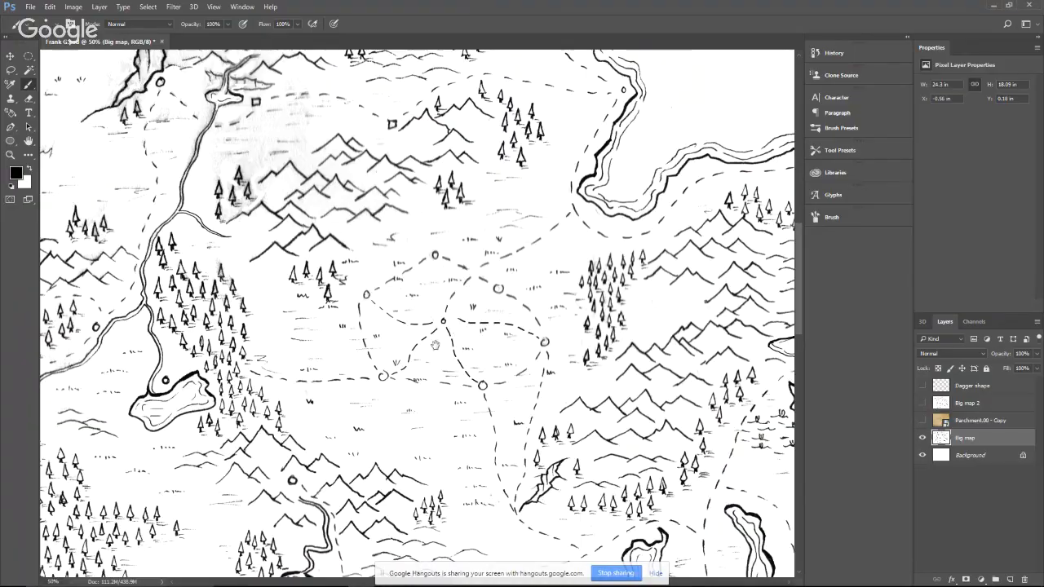
Paint out the old dashed route and grass marks between the central region's southwestern and southern circles
scroll(439, 345, "down", 1)
left_click_drag(439, 345, 479, 330)
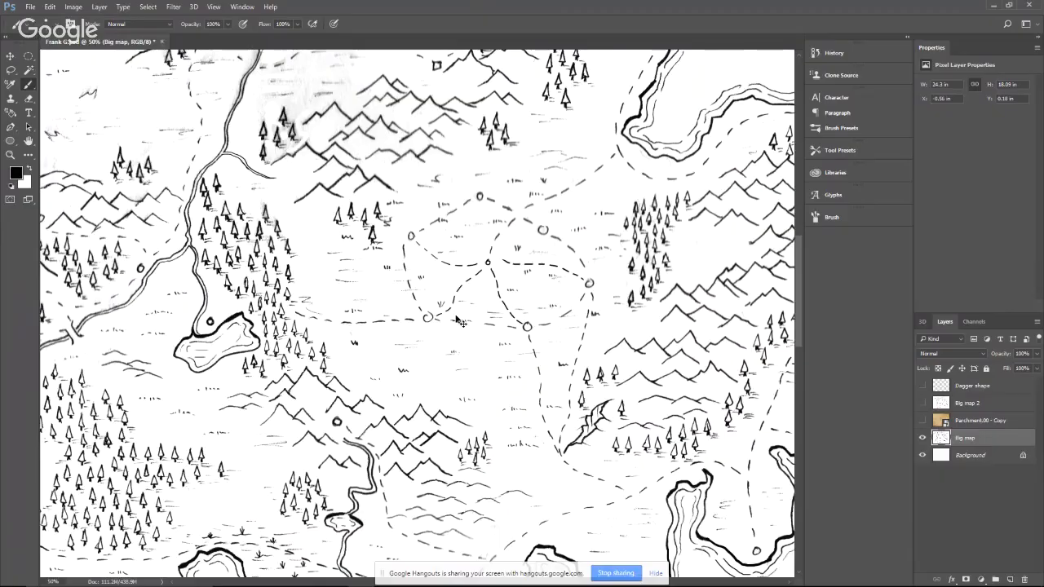
scroll(461, 322, "up", 3)
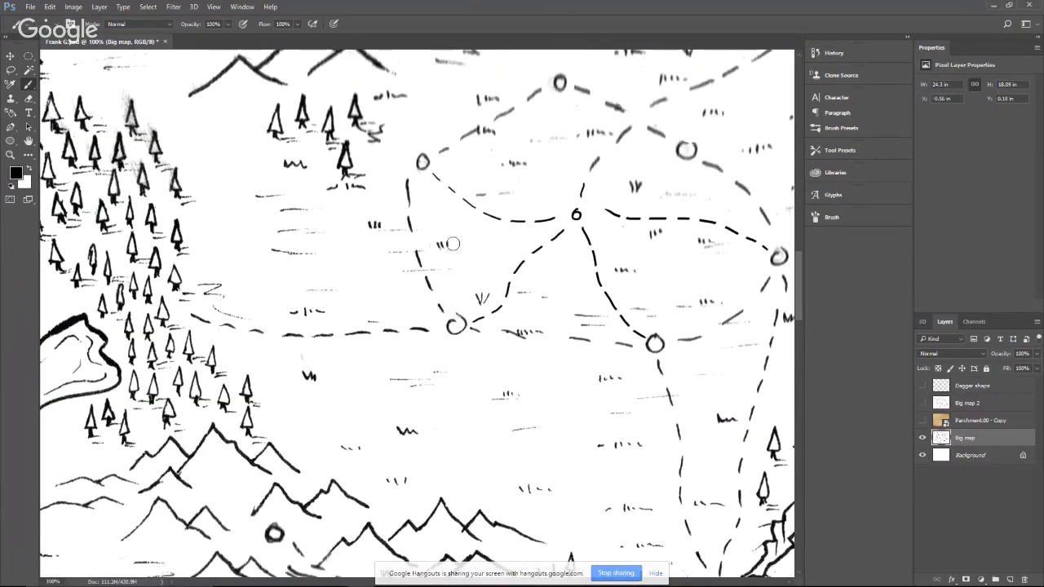
left_click_drag(509, 333, 540, 333)
left_click_drag(551, 334, 629, 345)
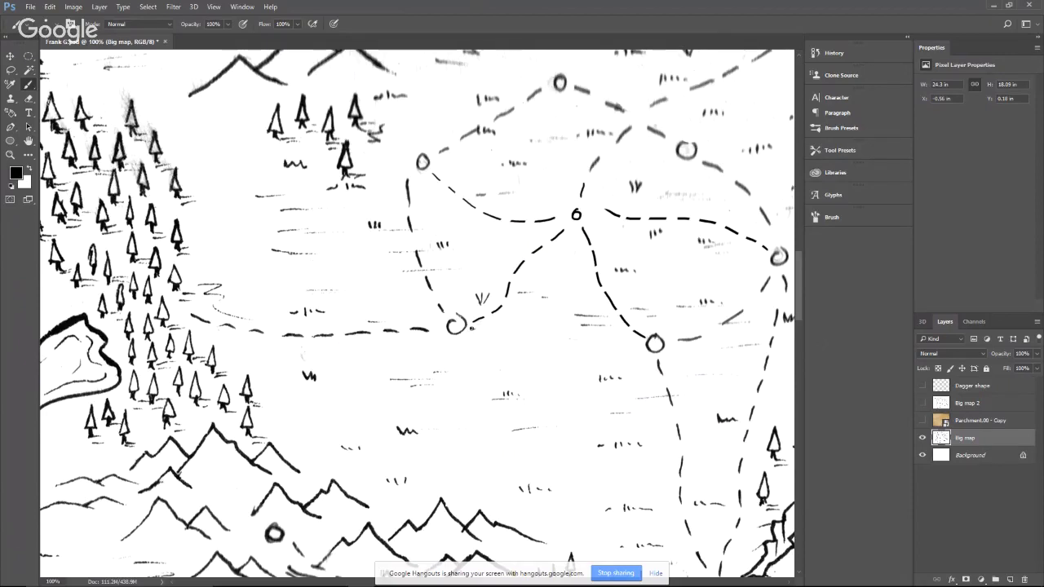
Draw a black route line between the southwestern and southern circles, reducing the brush size and undoing unsatisfactory strokes
left_click_drag(471, 328, 558, 341)
key("ctrl+z")
key("bracketleft")
key("bracketleft")
key("bracketleft")
key("bracketleft")
left_click_drag(471, 333, 616, 350)
key("ctrl+z")
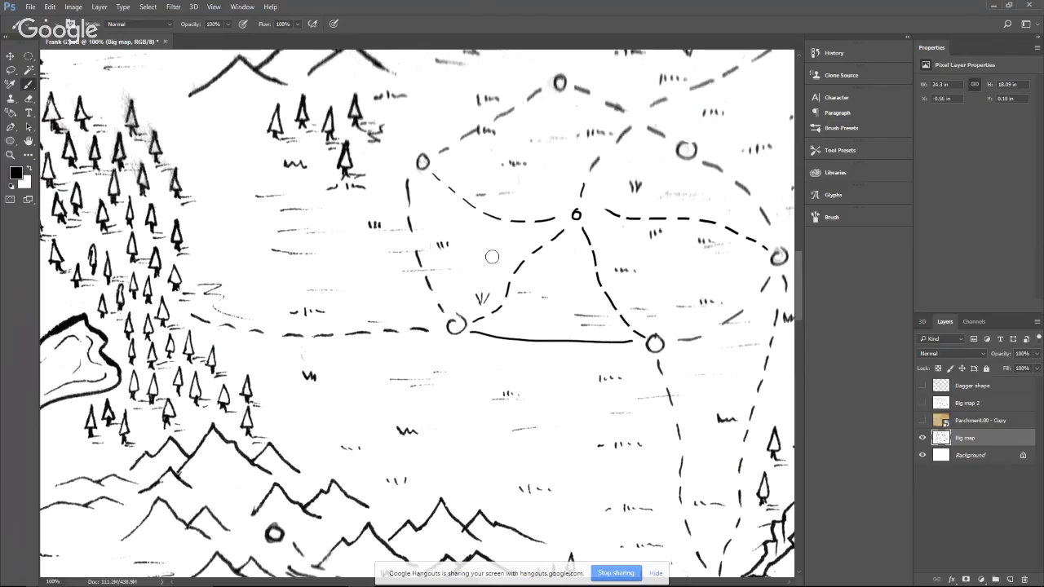
Break the new line between the southwestern and southern circles into dashes
mouse_move(485, 329)
left_mouse_down()
mouse_move(518, 331)
mouse_move(510, 351)
mouse_move(545, 350)
mouse_move(541, 337)
mouse_move(538, 360)
mouse_move(561, 333)
mouse_move(570, 358)
mouse_move(593, 338)
mouse_move(619, 350)
left_mouse_up()
key("bracketleft")
key("bracketleft")
Examine the redrawn central routes together with the surrounding forests, mountains, rivers and southern coastline
key("ctrl+minus")
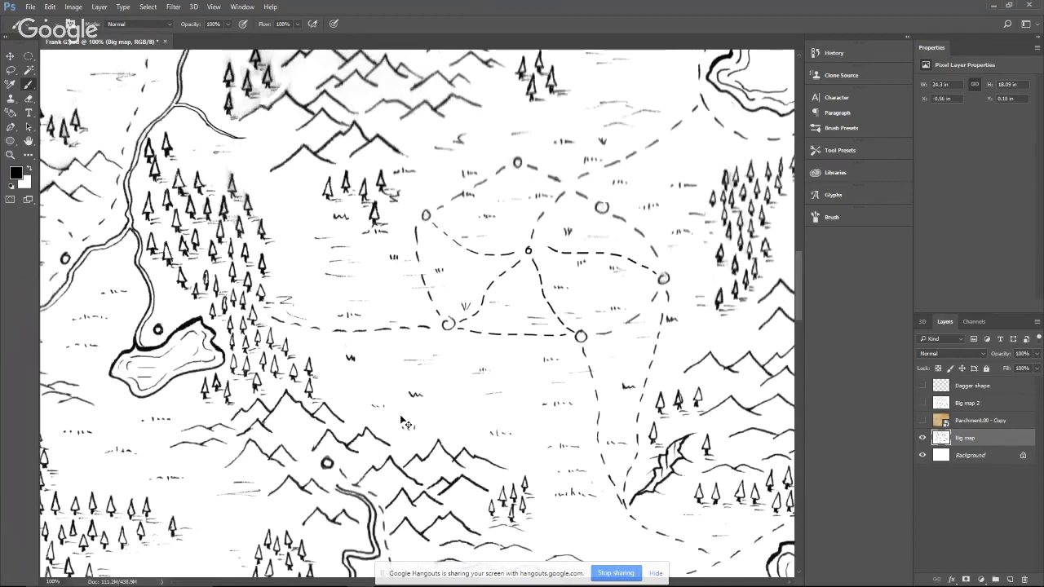
key("ctrl+minus")
key("ctrl+minus")
key("ctrl+minus")
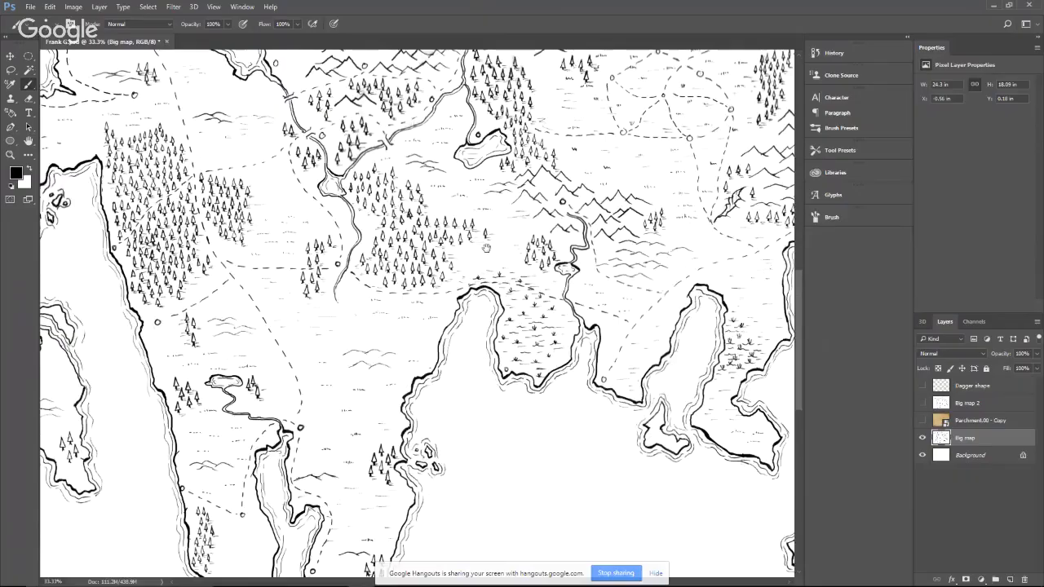
left_click_drag(457, 269, 285, 242)
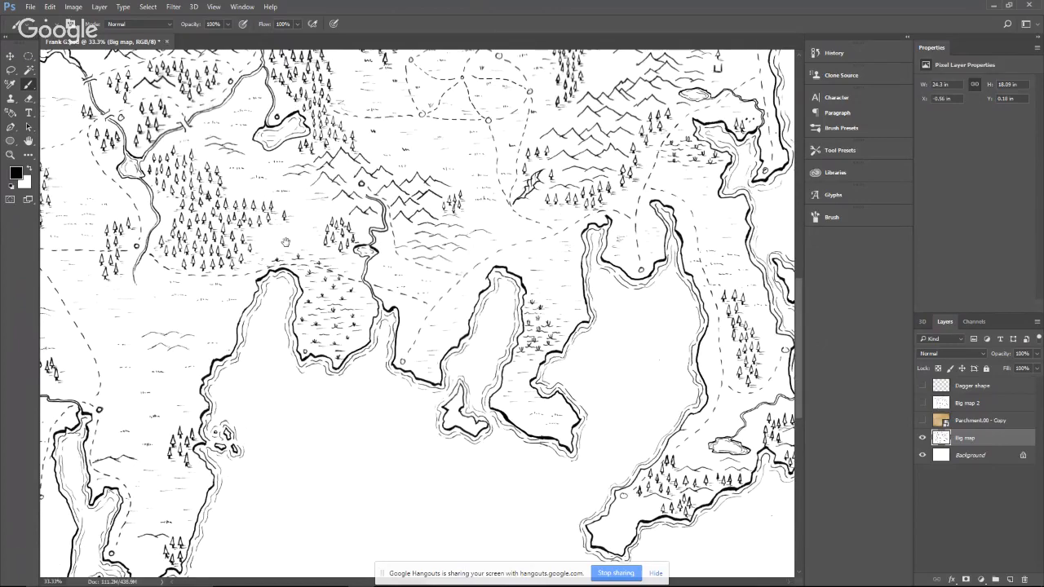
left_click_drag(285, 242, 464, 282)
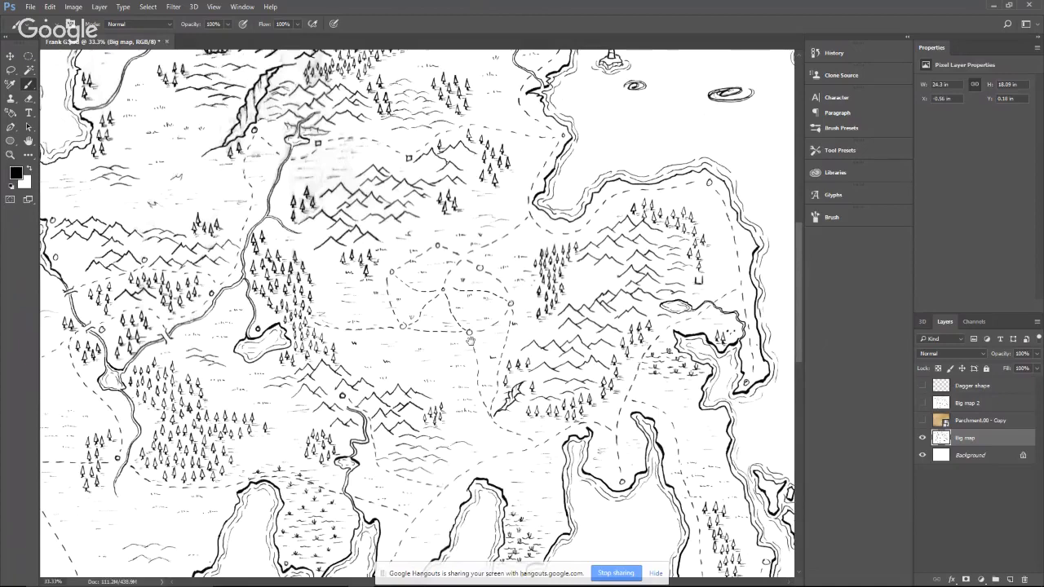
left_click_drag(470, 341, 495, 308)
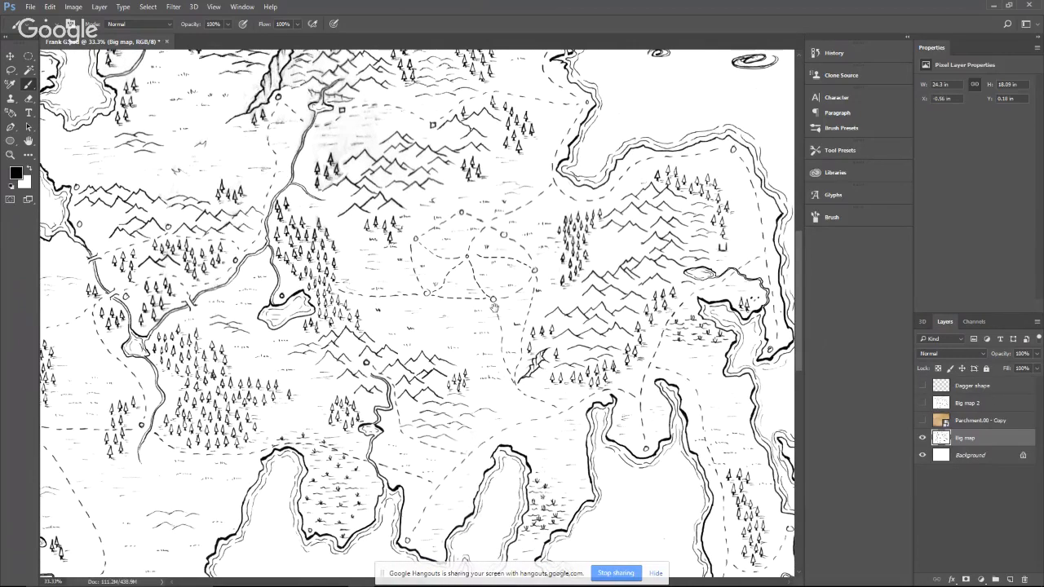
left_click_drag(494, 306, 486, 124)
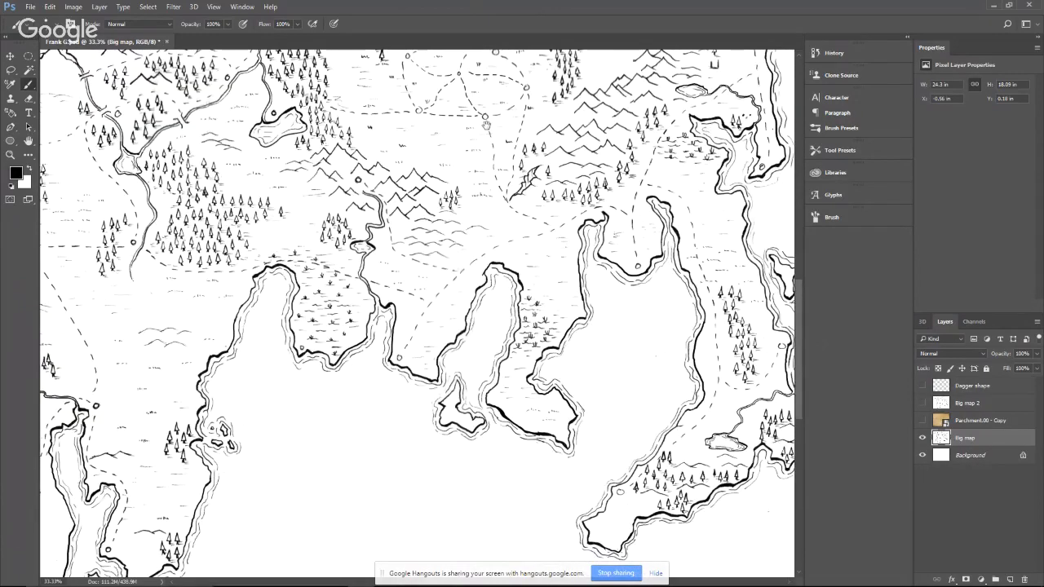
left_click_drag(332, 306, 470, 497)
mouse_move(418, 298)
left_mouse_down()
mouse_move(455, 399)
mouse_move(388, 297)
left_mouse_up()
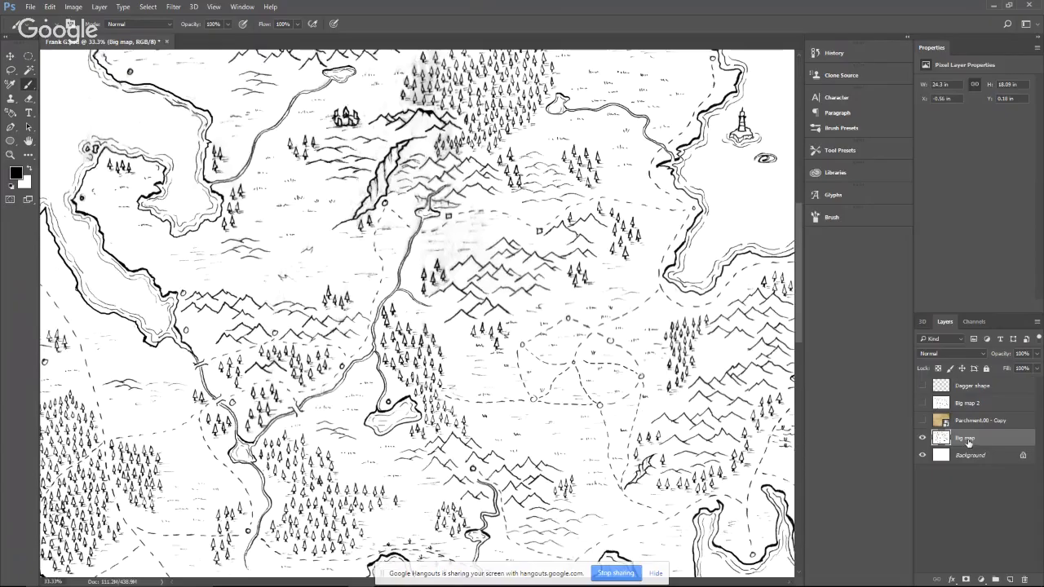
Set the Big map layer's blending mode to Multiply and move the layer above the parchment layer
right_click(969, 441)
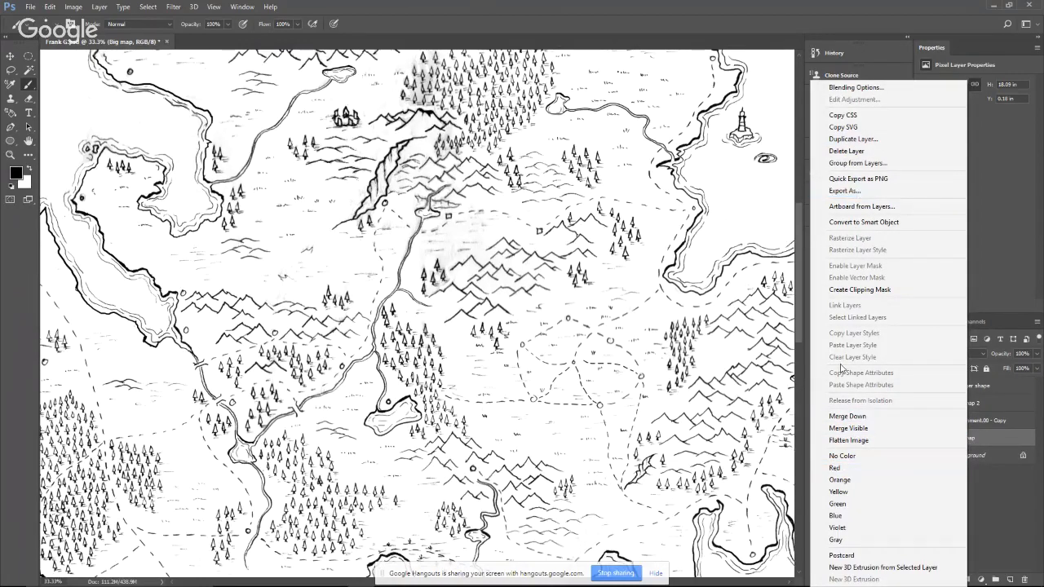
left_click(988, 349)
left_click(987, 353)
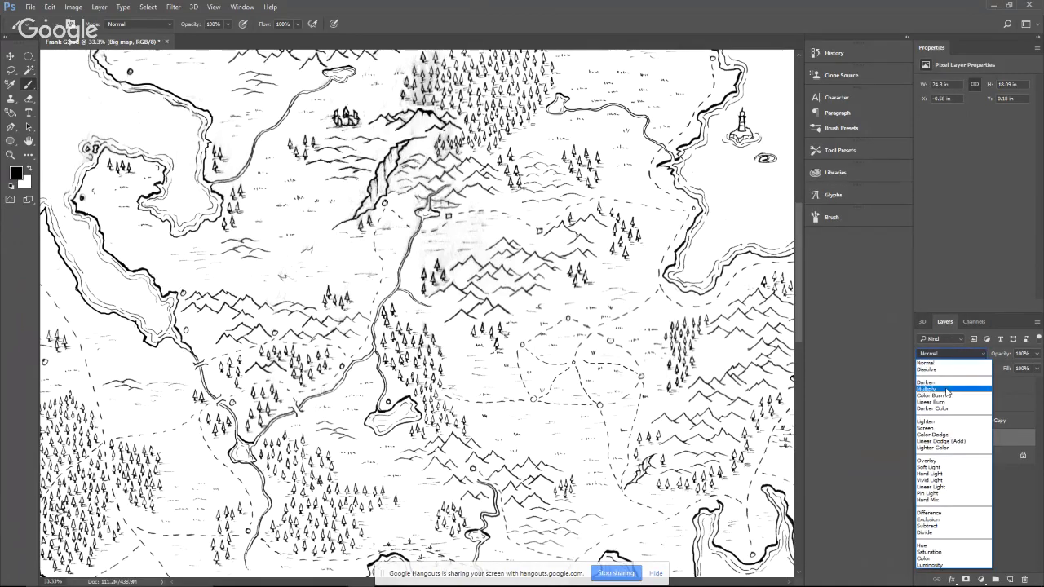
left_click(930, 377)
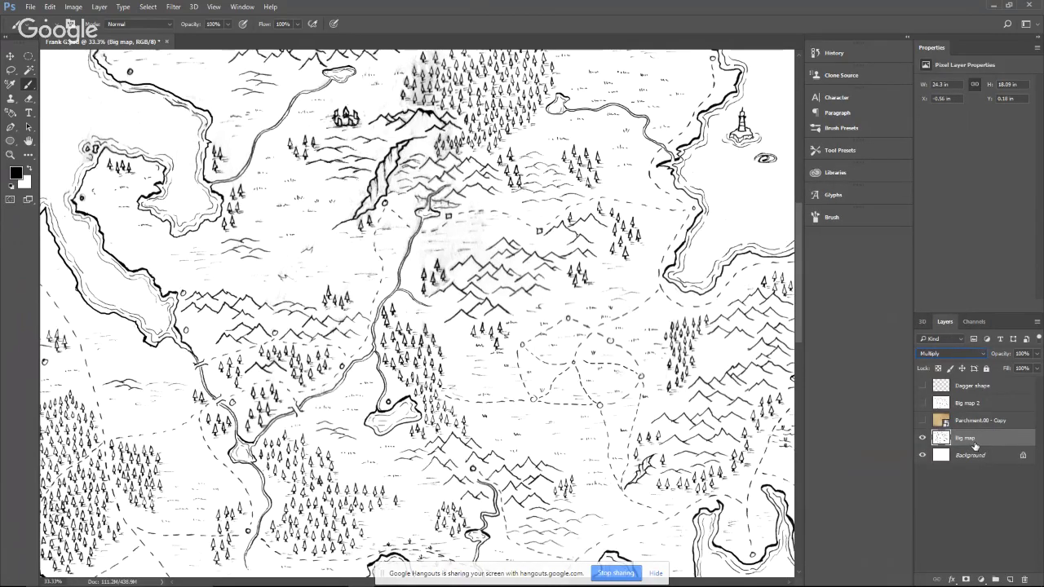
left_click_drag(976, 445, 971, 419)
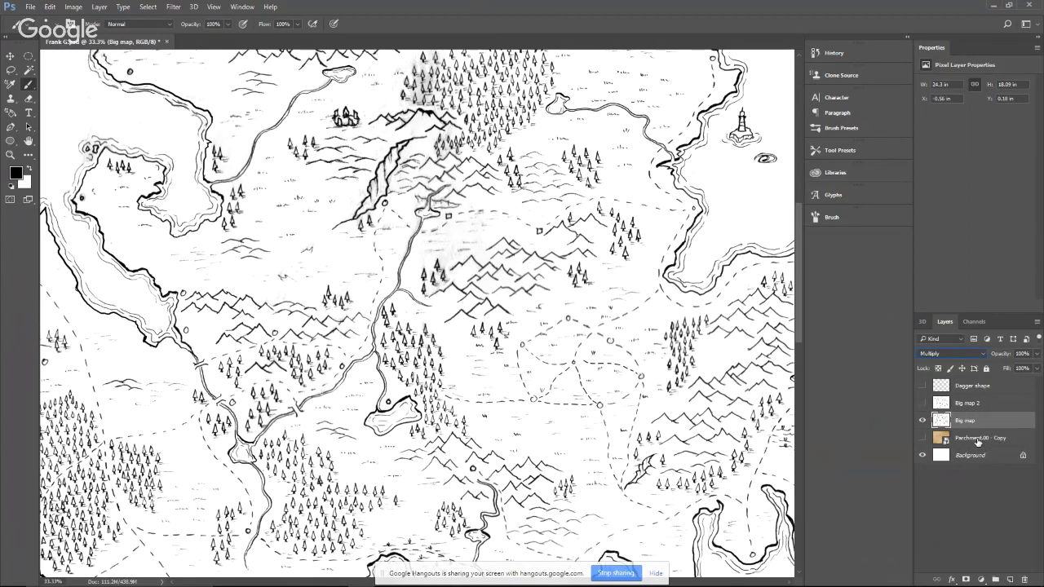
left_click(978, 441)
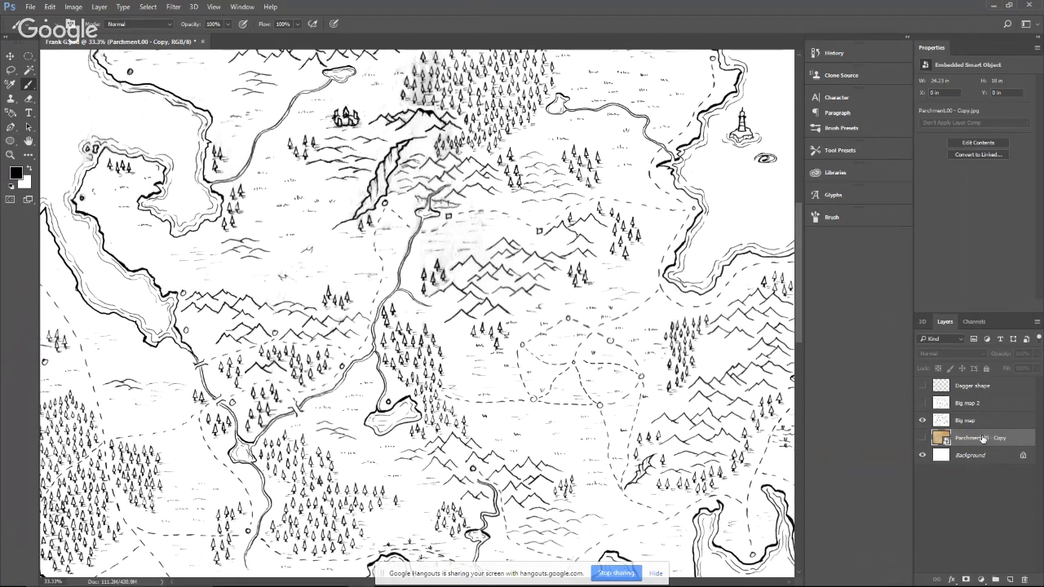
left_click(960, 339)
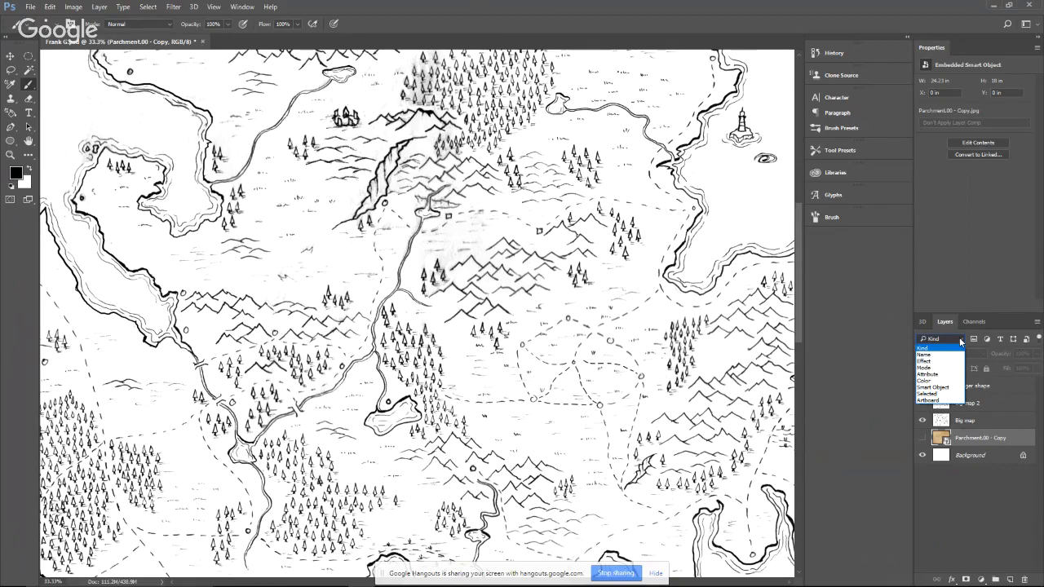
left_click(969, 439)
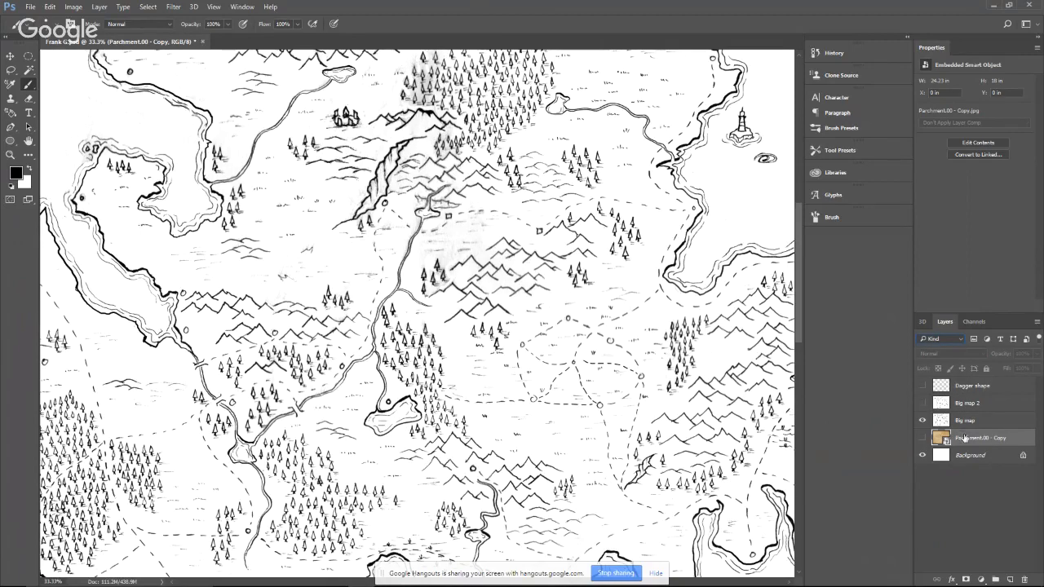
right_click(971, 443)
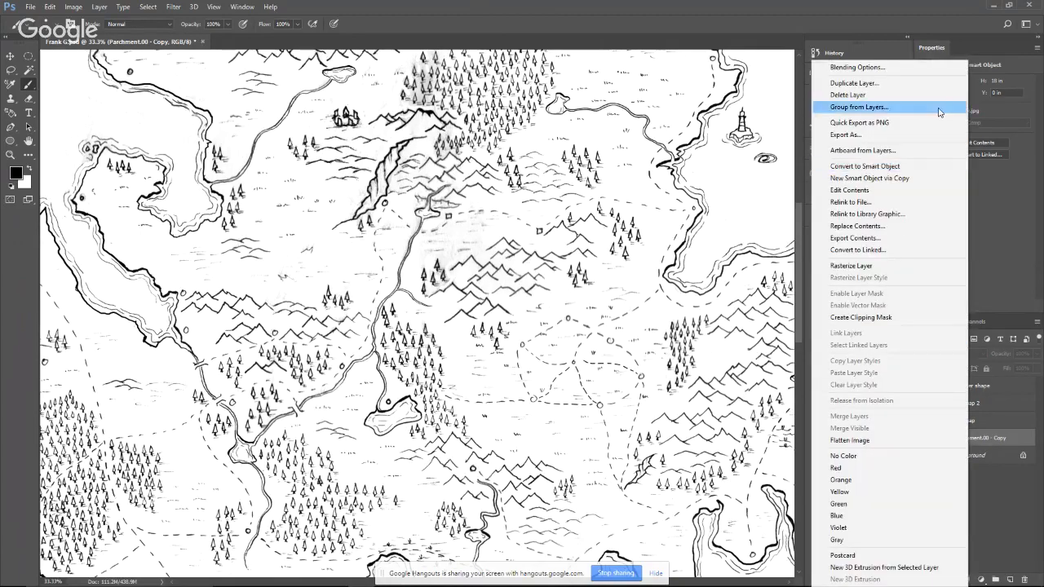
left_click(1006, 469)
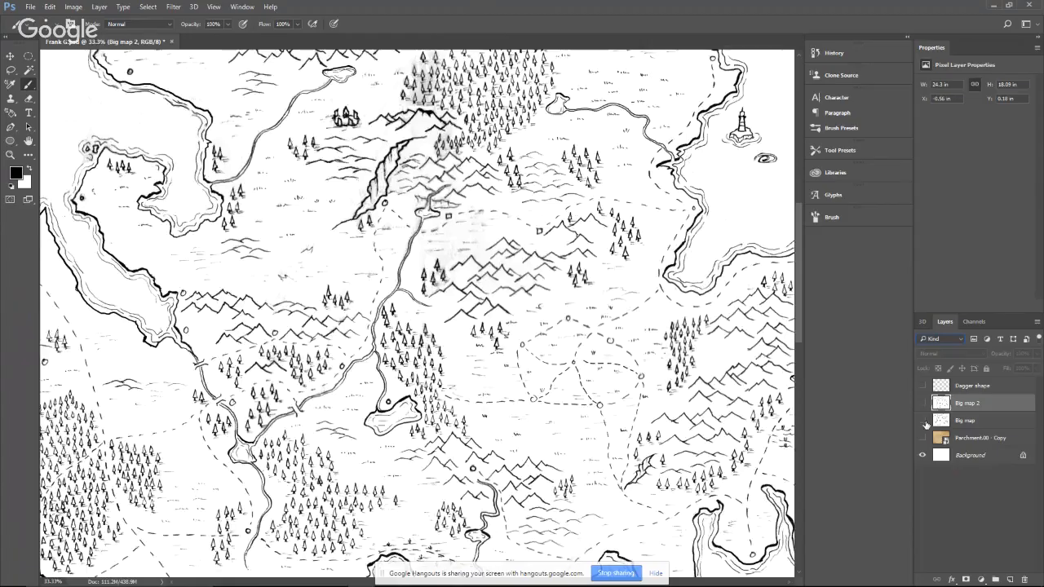
Show the Big map 2 layer in place of Big map and set its blending mode to Multiply
left_click(922, 403)
left_click(922, 403)
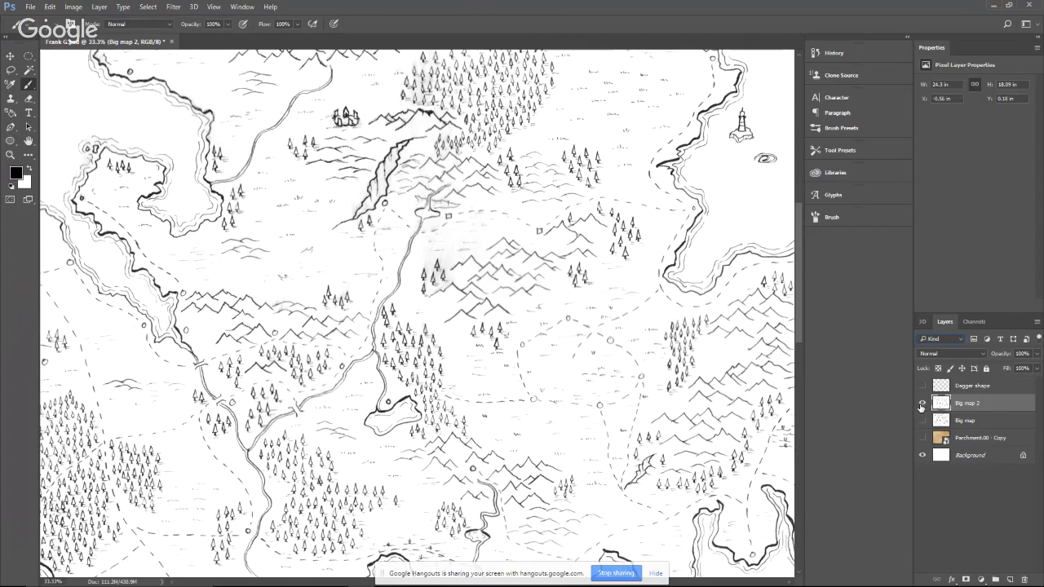
left_click(948, 354)
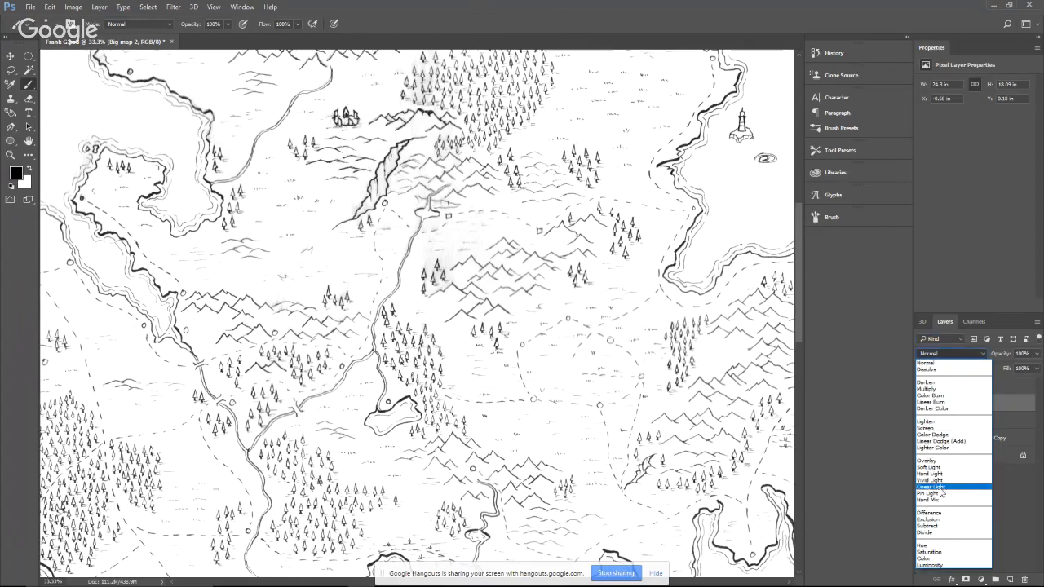
left_click(929, 389)
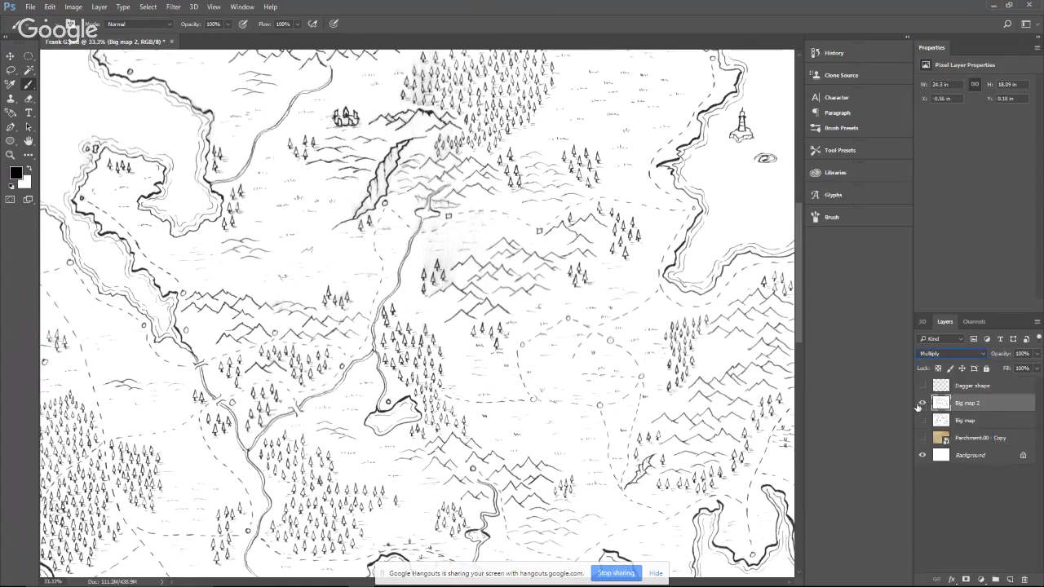
Hide the Big map 2 layer and show the parchment layer with the Big map layer over it
left_click(922, 405)
left_click(957, 439)
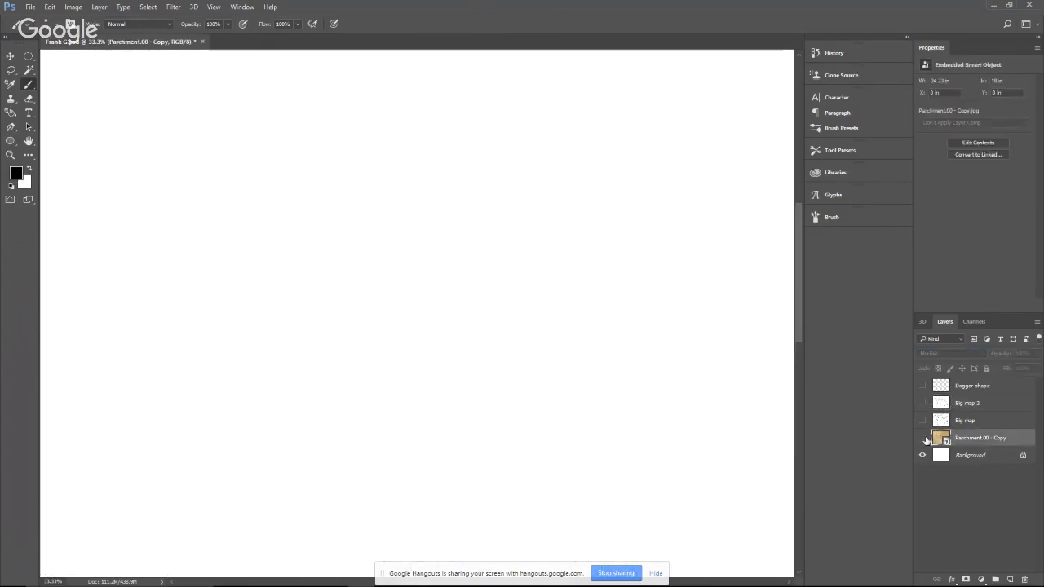
left_click(923, 439)
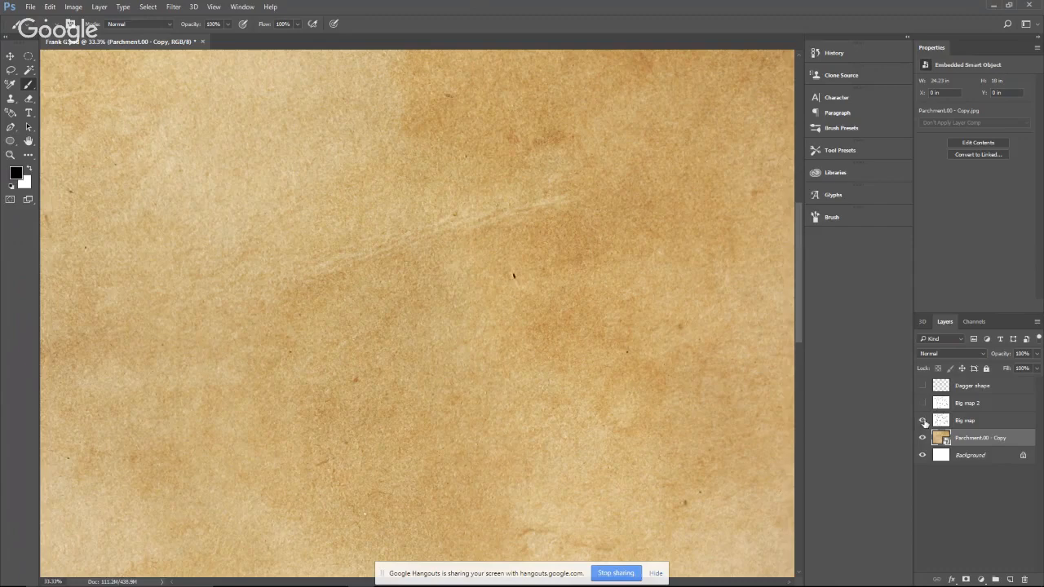
left_click(923, 421)
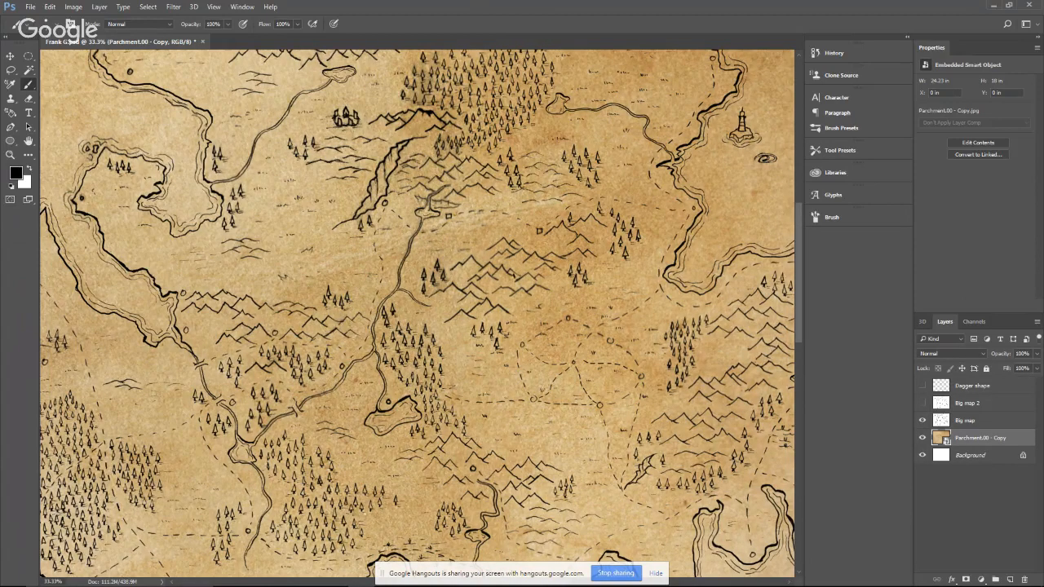
Examine the Big map line art over the parchment, both as a whole and close up around the central rivers, forests and southern coast
scroll(491, 315, "down", 1)
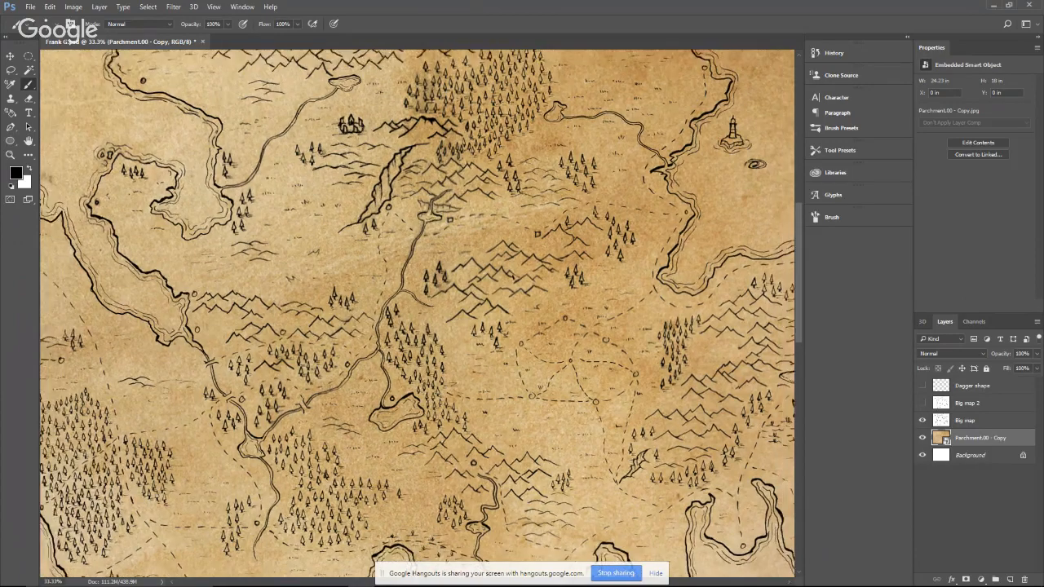
key("ctrl+minus")
key("ctrl+minus")
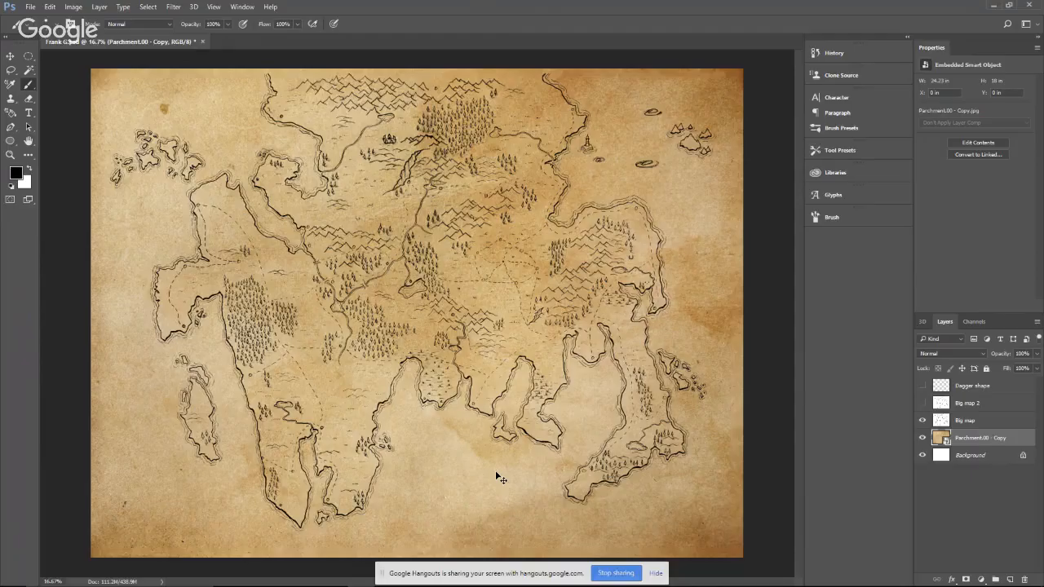
scroll(498, 479, "up", 3)
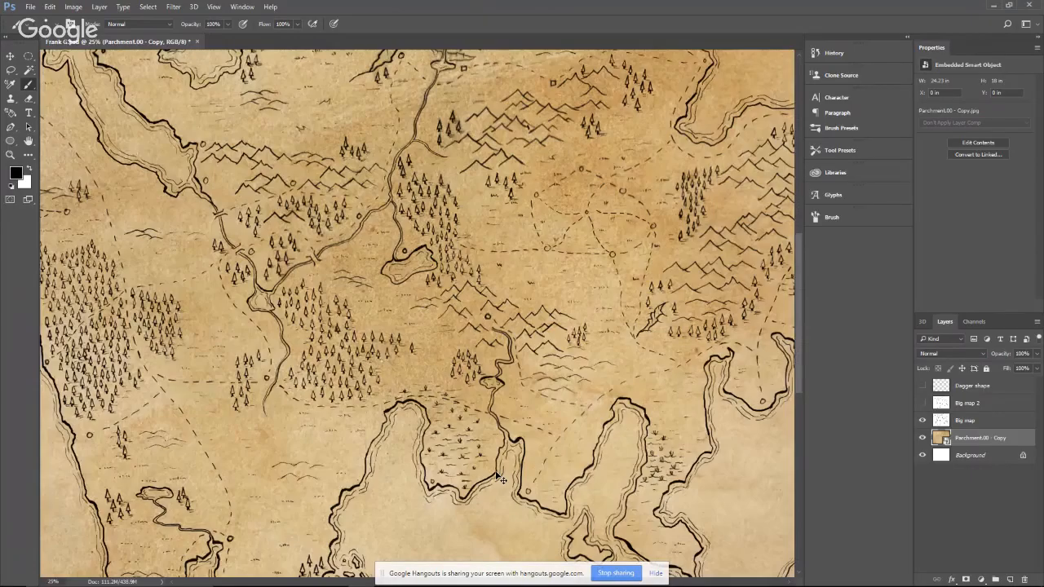
scroll(516, 421, "up", 1)
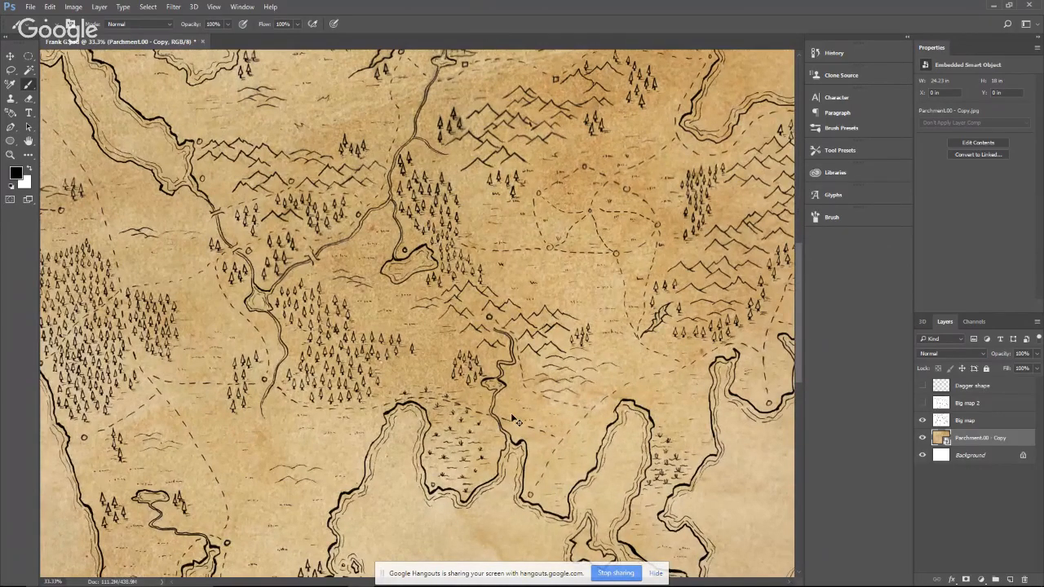
scroll(516, 420, "up", 1)
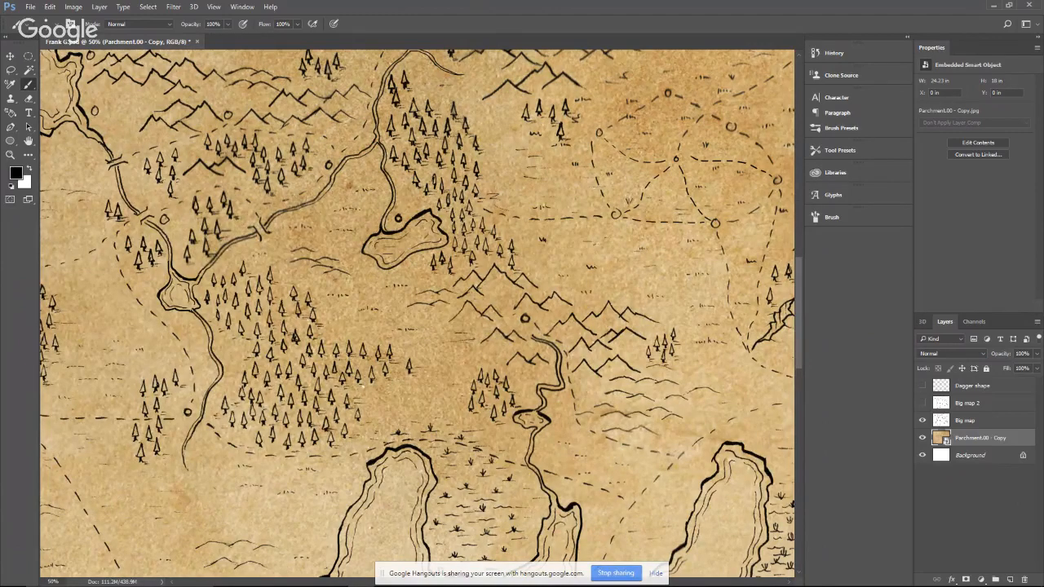
key("ctrl+minus")
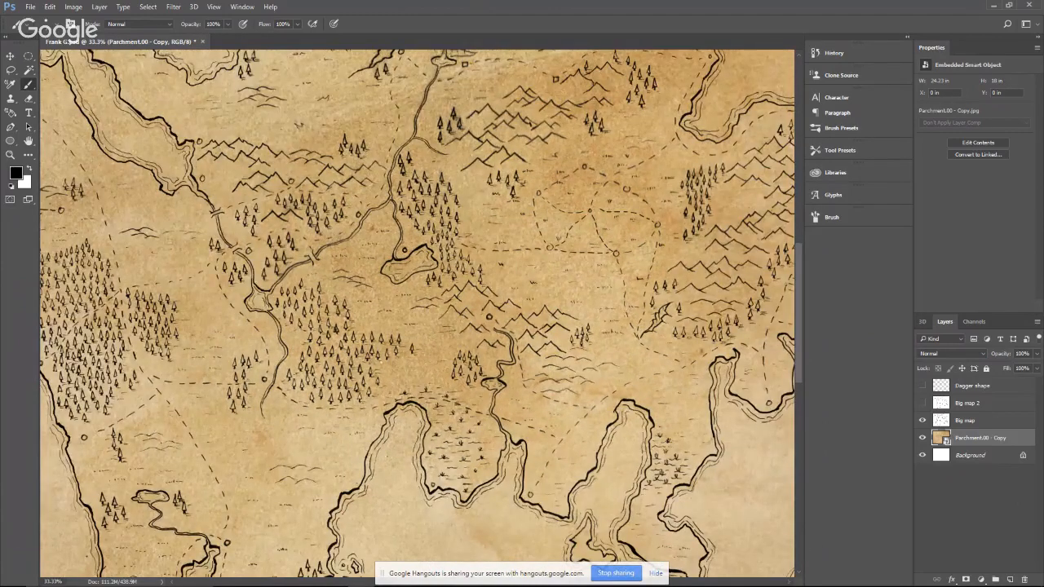
key("ctrl+minus")
key("ctrl+minus")
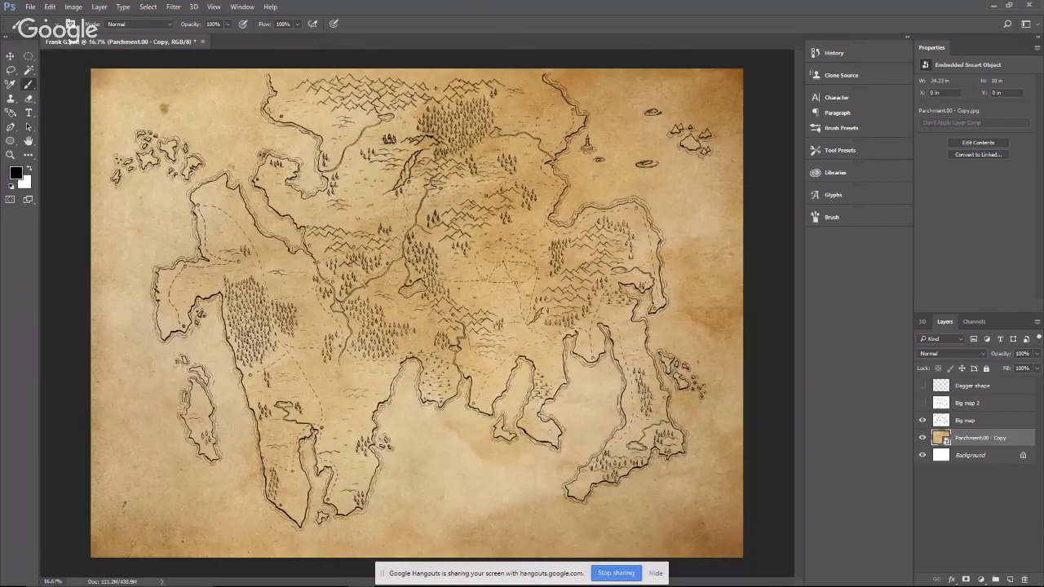
left_click(319, 234)
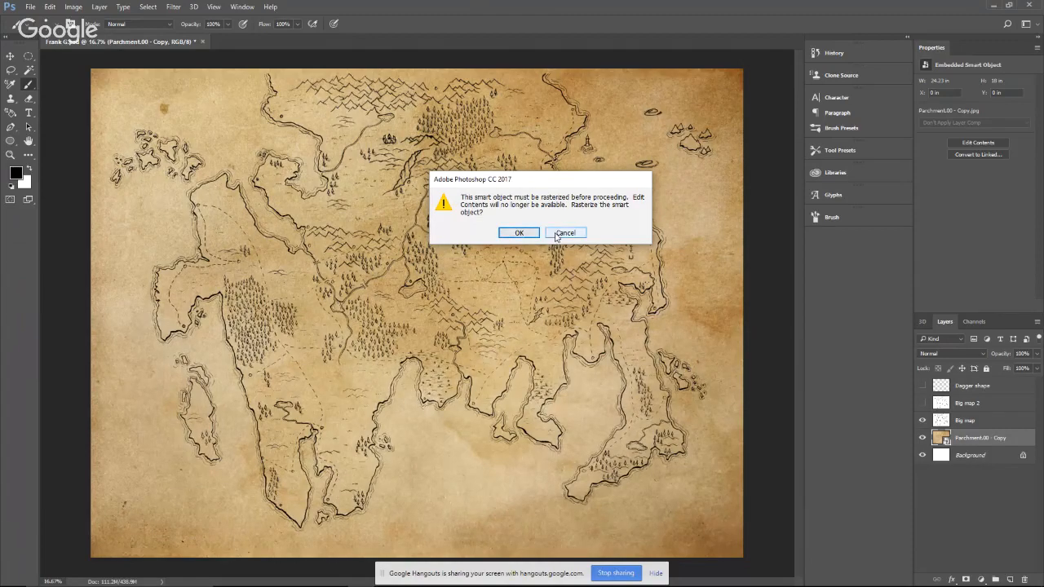
left_click(560, 235)
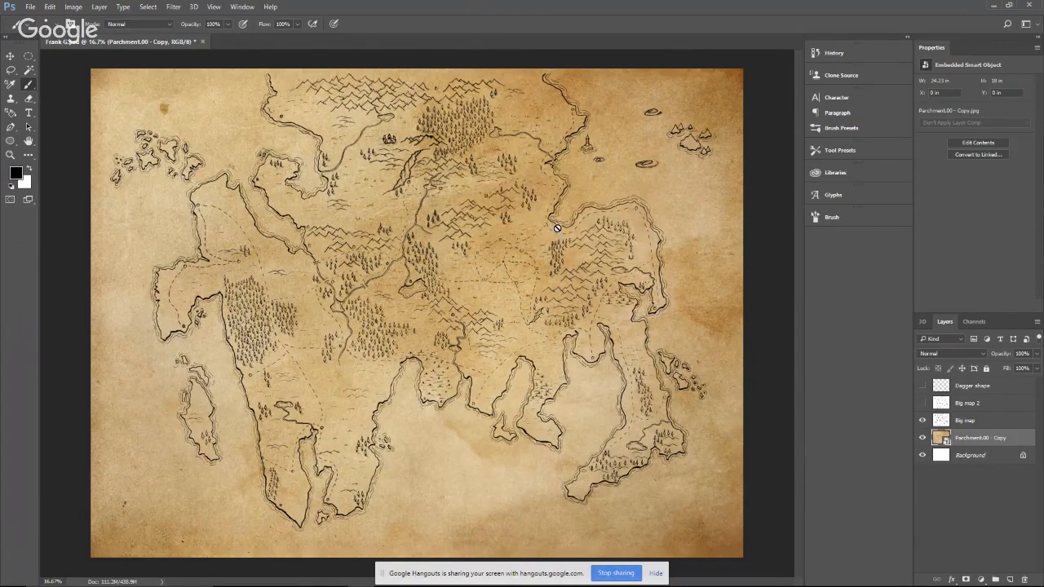
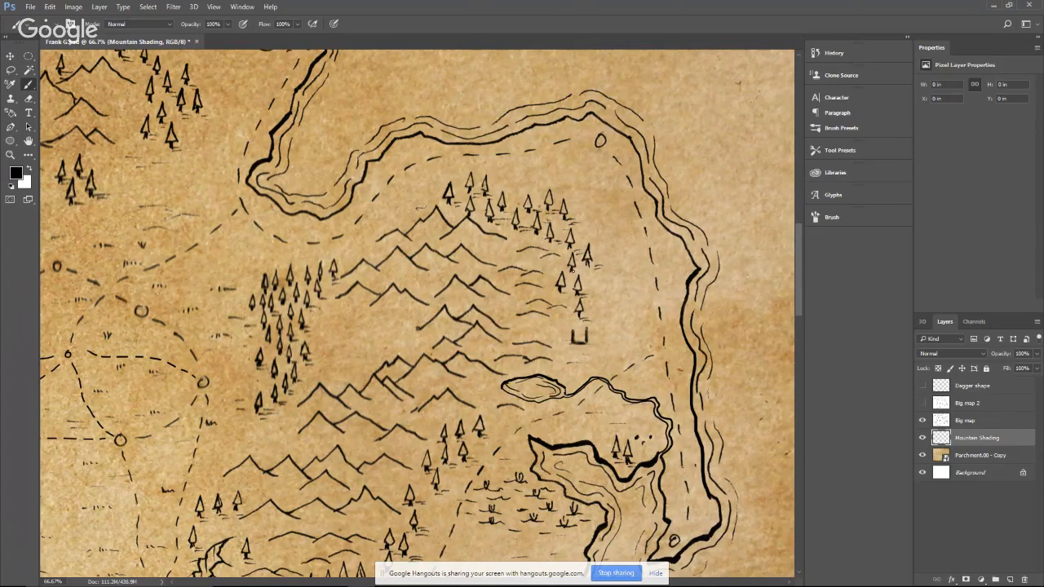
Set the Mountain Shading layer's blending mode to Overlay, after a small brush mark near the eastern forest
left_click_drag(572, 272, 579, 276)
left_click_drag(594, 304, 690, 288)
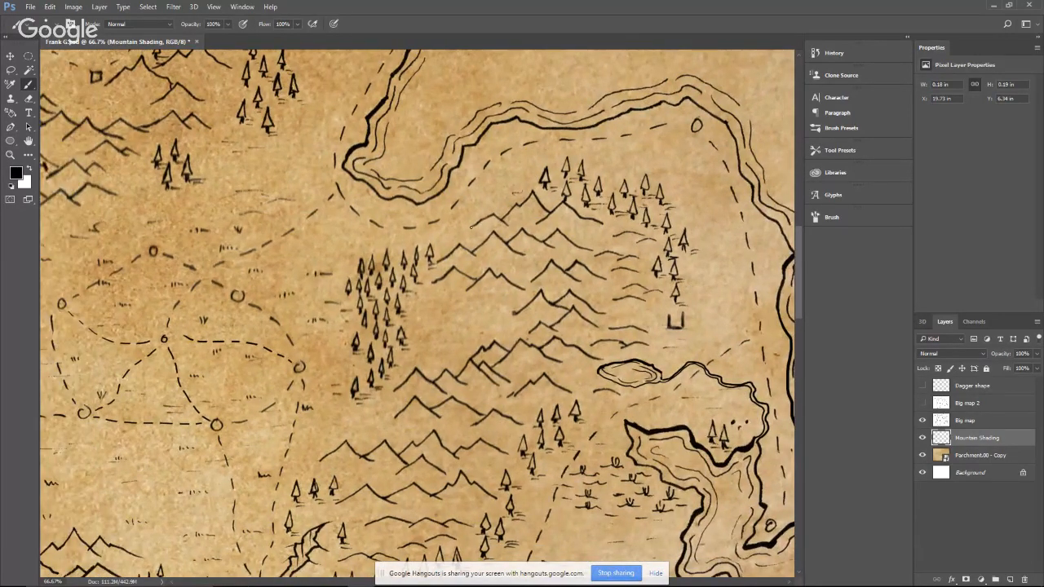
left_click(973, 354)
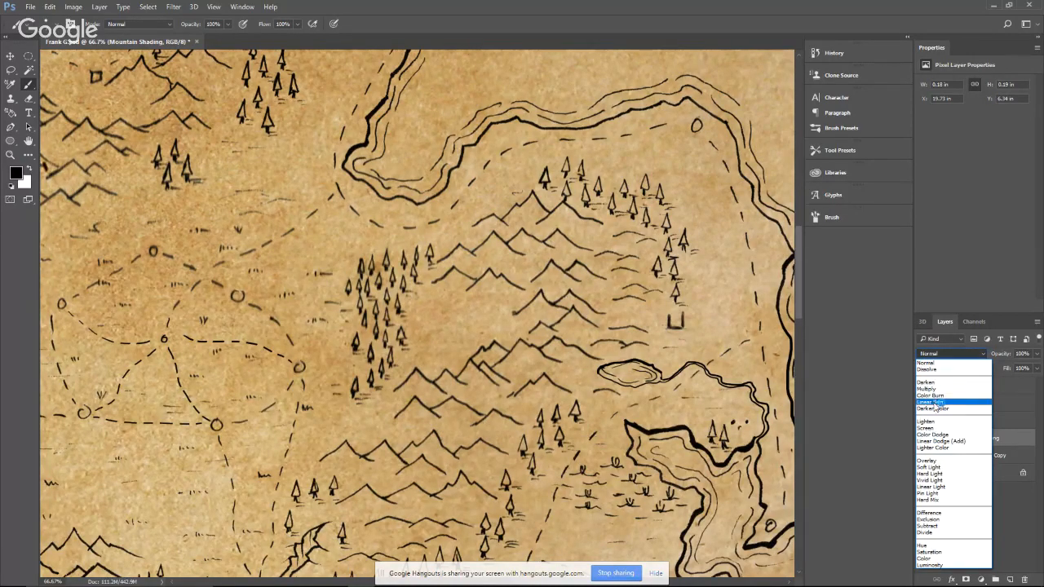
left_click(937, 460)
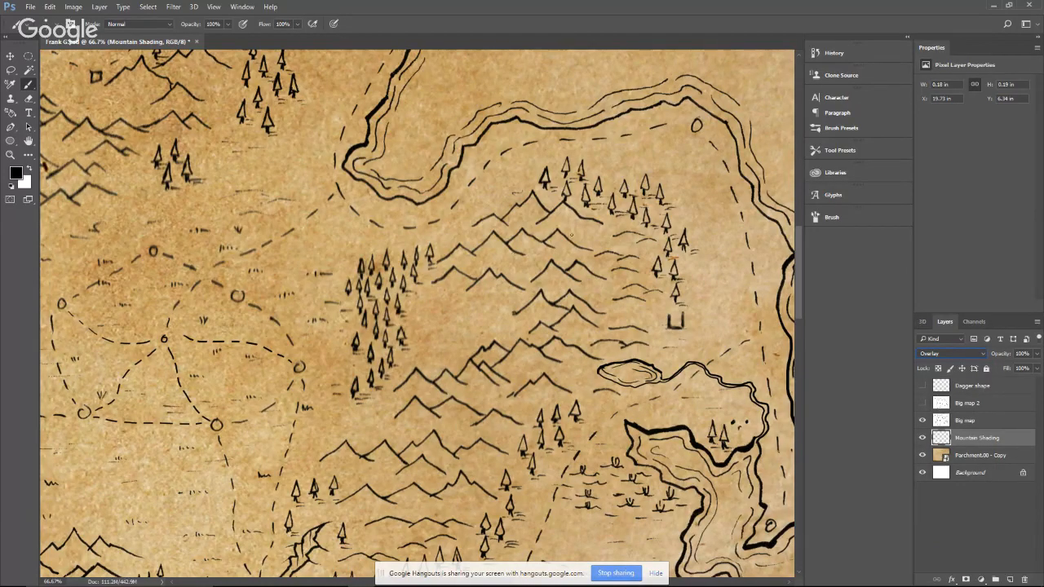
Brush black shading onto the right-hand slopes of the eastern mountain range's upper and middle rows on the Mountain Shading layer
left_click_drag(563, 205, 567, 218)
mouse_move(568, 214)
left_mouse_down()
mouse_move(590, 223)
mouse_move(533, 203)
mouse_move(538, 214)
mouse_move(536, 202)
left_mouse_up()
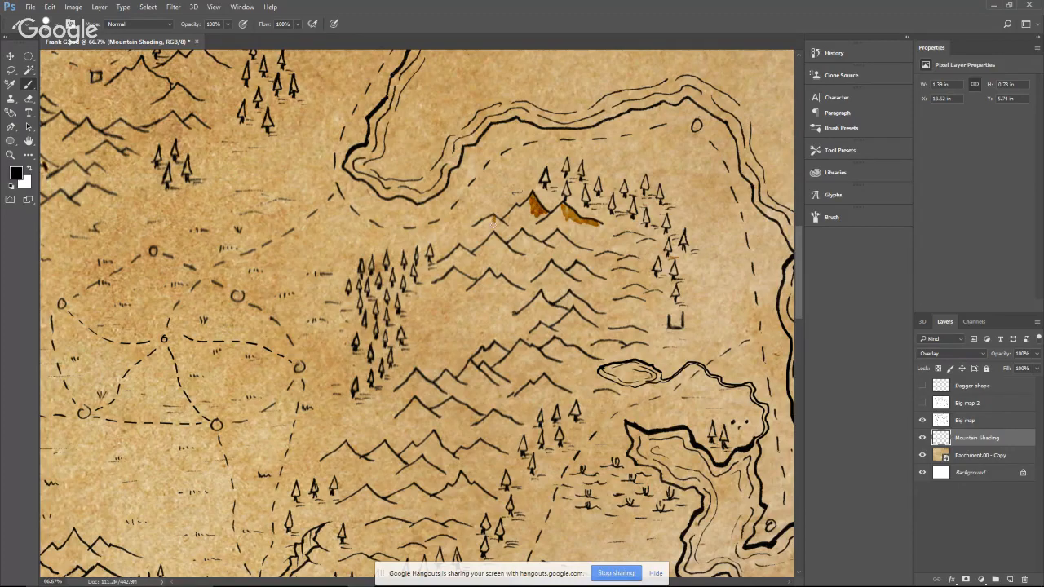
mouse_move(503, 224)
left_mouse_down()
mouse_move(526, 251)
mouse_move(523, 237)
mouse_move(536, 248)
mouse_move(522, 241)
mouse_move(560, 236)
left_mouse_up()
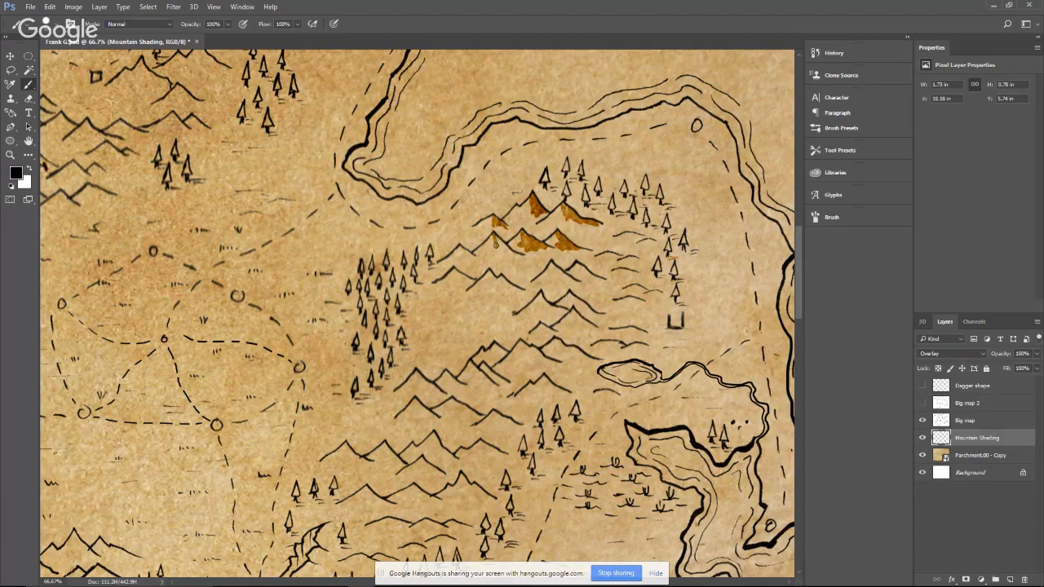
mouse_move(495, 244)
left_mouse_down()
mouse_move(517, 254)
mouse_move(503, 251)
left_mouse_up()
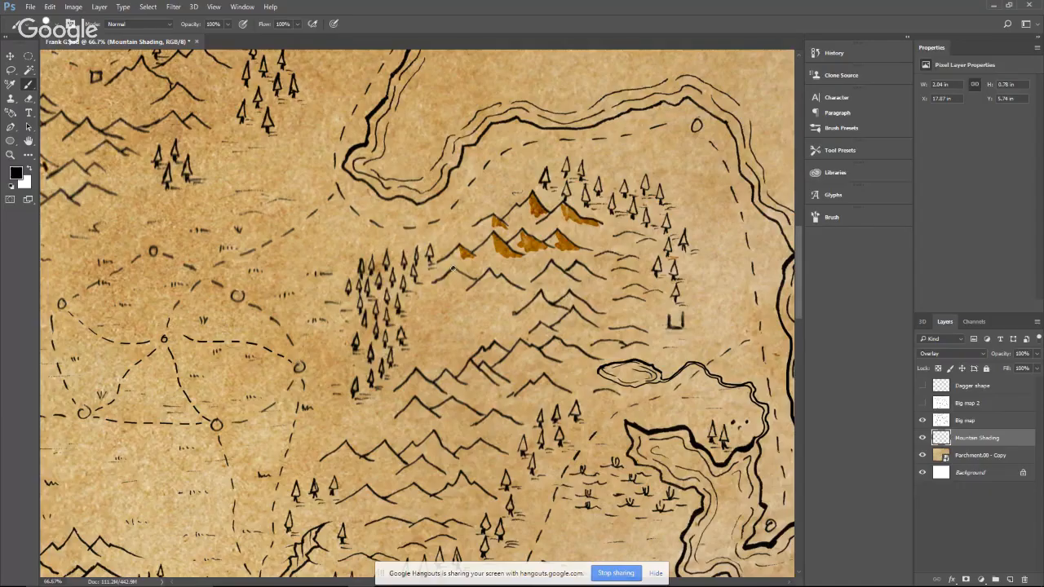
mouse_move(453, 268)
left_mouse_down()
mouse_move(456, 281)
mouse_move(455, 272)
mouse_move(472, 282)
left_mouse_up()
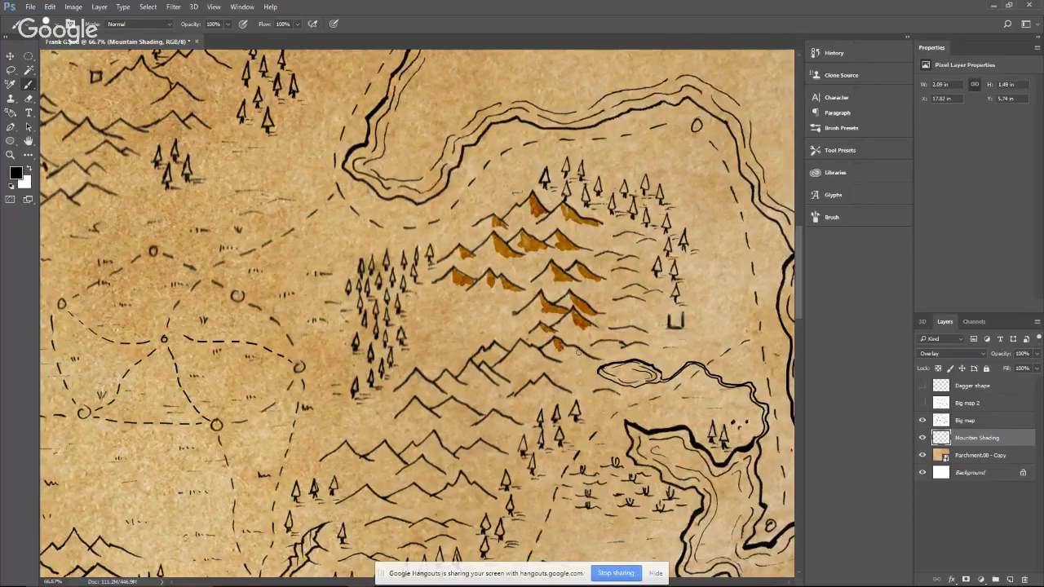
left_click_drag(576, 350, 587, 357)
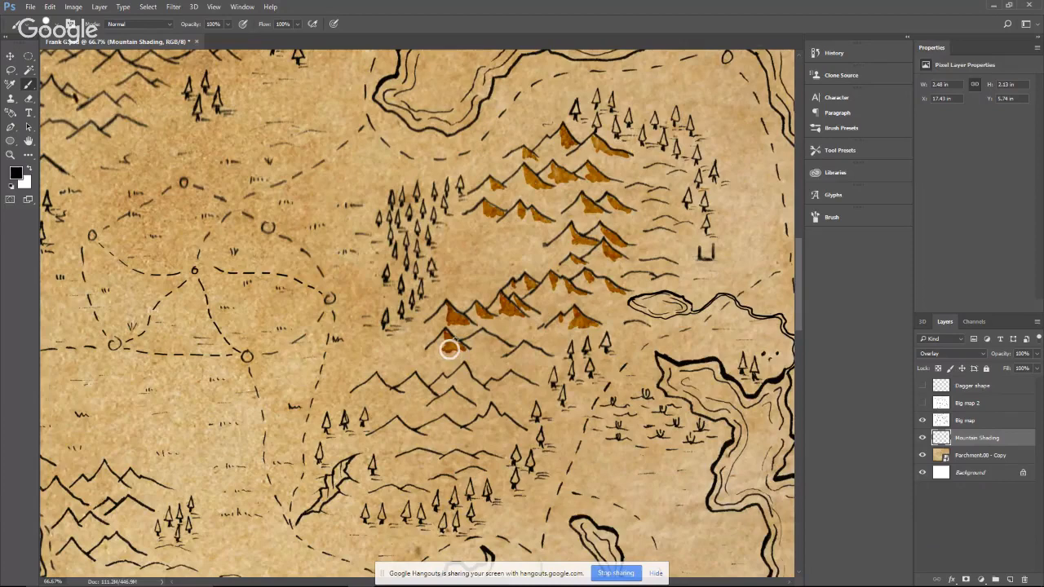
Shade the right-hand slopes of the first two peaks in the next mountain row down with the 15 px hard brush
left_click_drag(450, 349, 460, 345)
left_click_drag(490, 337, 488, 345)
right_click(487, 340)
left_click(487, 340)
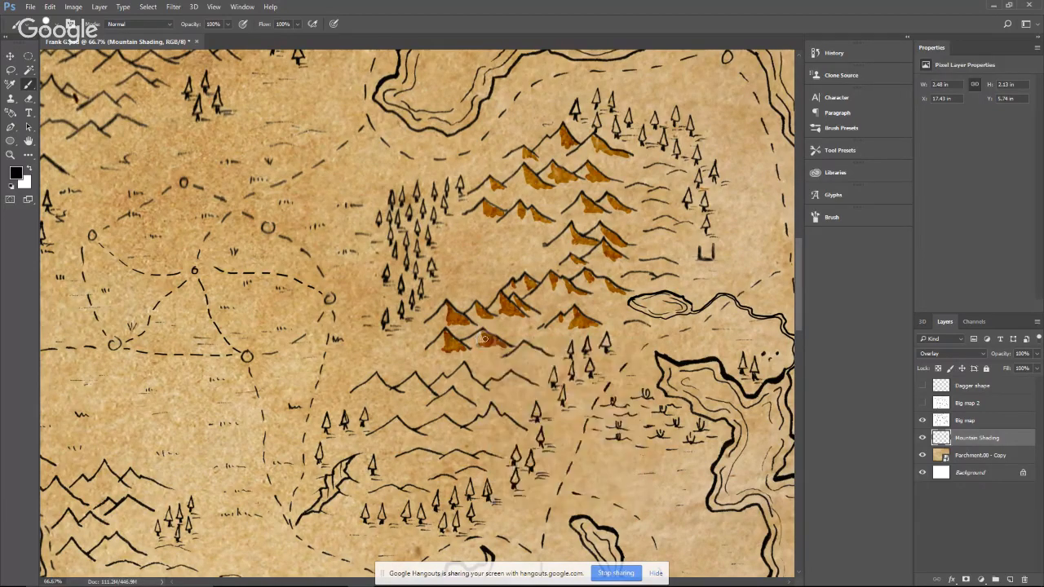
right_click(488, 340)
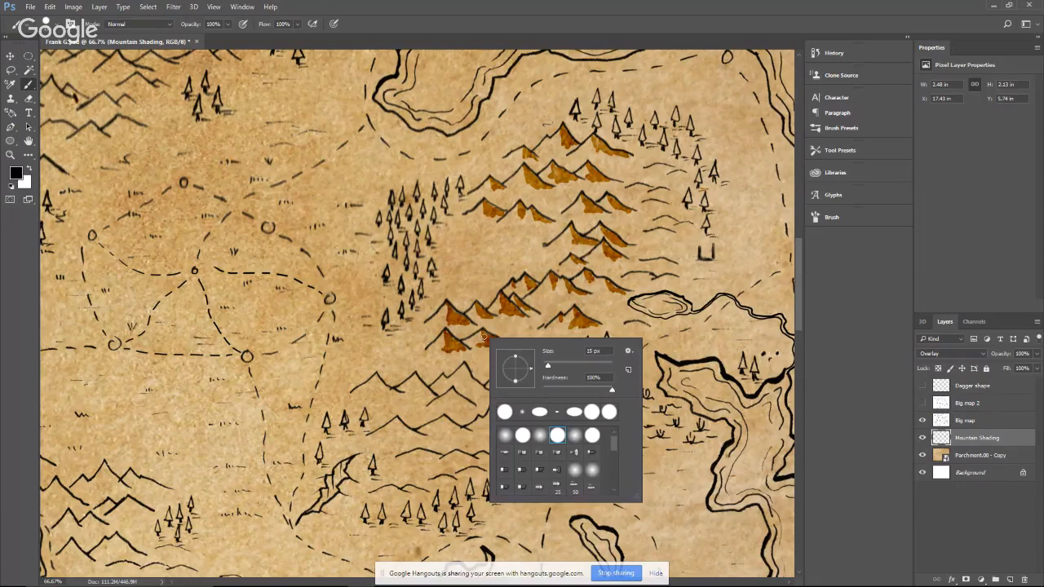
left_click(483, 337)
left_click_drag(485, 340, 498, 343)
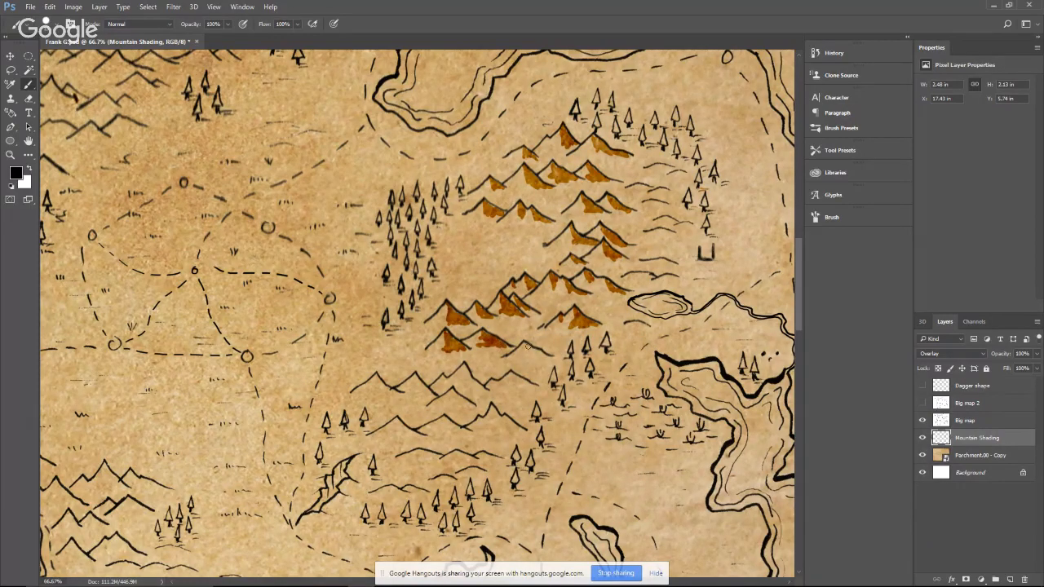
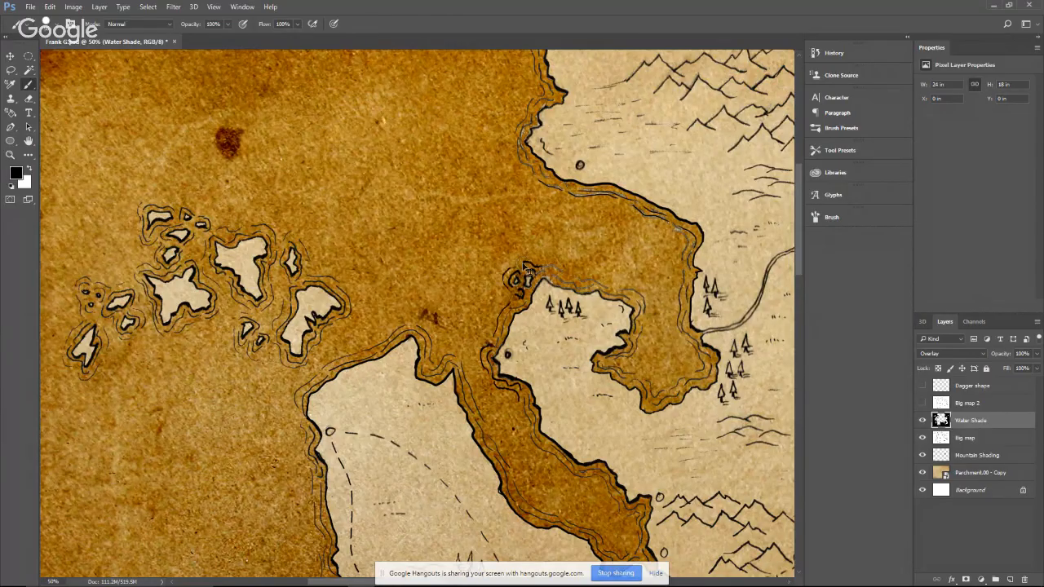
Touch up the Water Shade layer with a smaller black brush around the tiny islets at the northwestern peninsula's tip
key("ctrl+plus")
key("ctrl+plus")
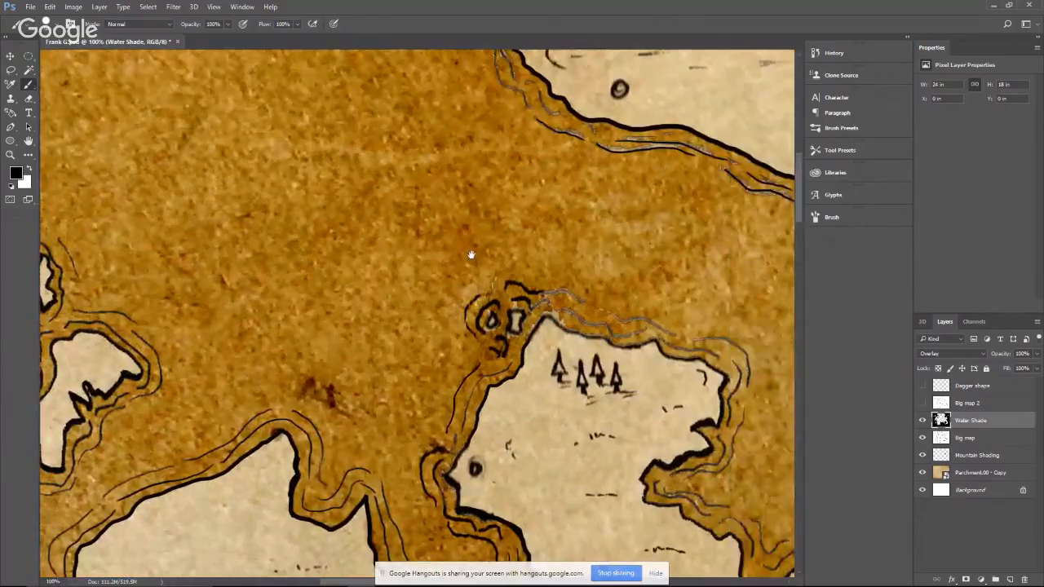
key("bracketleft")
key("bracketleft")
key("bracketleft")
key("bracketleft")
key("bracketleft")
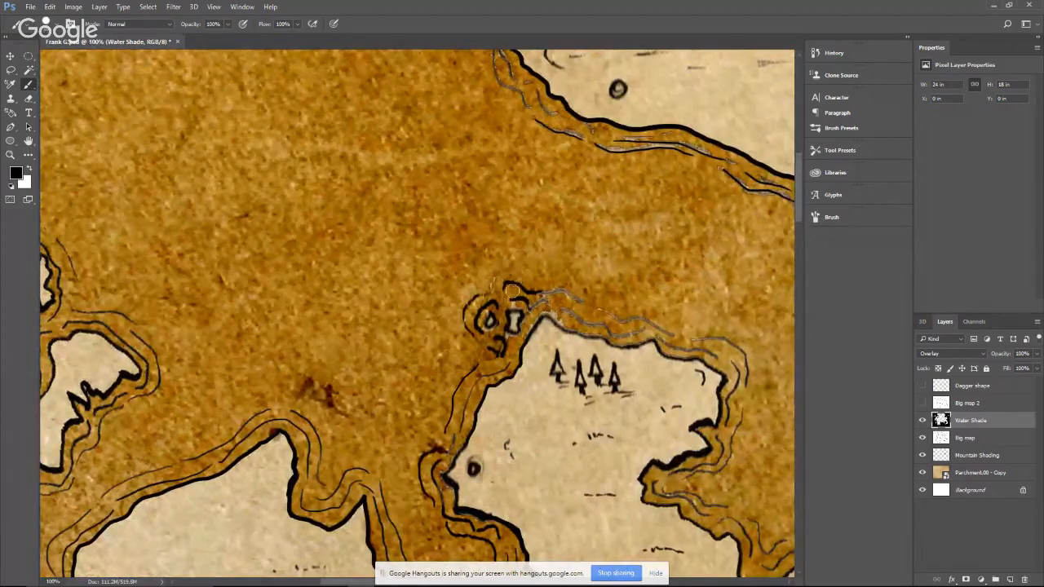
mouse_move(511, 303)
left_mouse_down()
mouse_move(541, 302)
mouse_move(522, 334)
mouse_move(505, 339)
left_mouse_up()
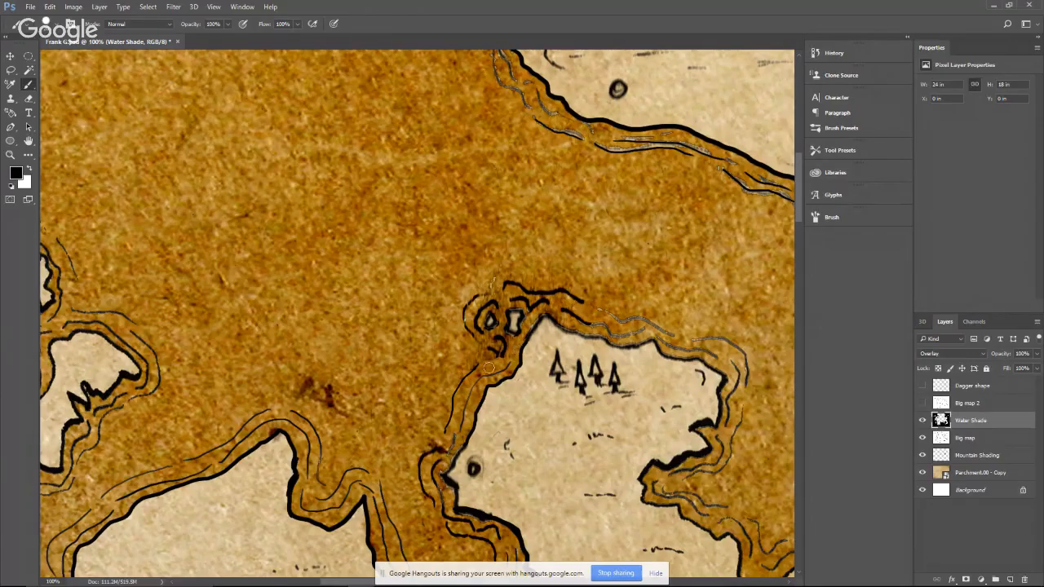
Paint black over the gaps in the water shading along the peninsula's coast and the inner bay up to the river mouth
left_click_drag(489, 368, 449, 451)
left_click_drag(480, 371, 482, 354)
left_click_drag(471, 318, 461, 336)
mouse_move(598, 306)
left_mouse_down()
mouse_move(585, 310)
mouse_move(675, 334)
mouse_move(651, 324)
mouse_move(616, 330)
mouse_move(587, 318)
mouse_move(578, 291)
mouse_move(511, 268)
mouse_move(540, 273)
mouse_move(534, 295)
mouse_move(526, 274)
mouse_move(473, 263)
mouse_move(461, 249)
left_mouse_up()
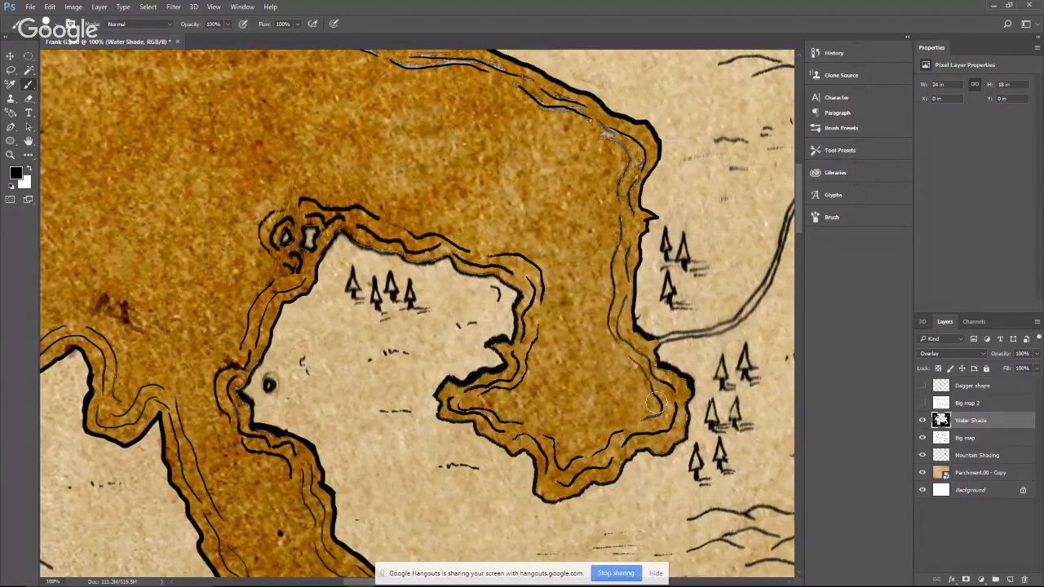
left_click_drag(656, 408, 616, 318)
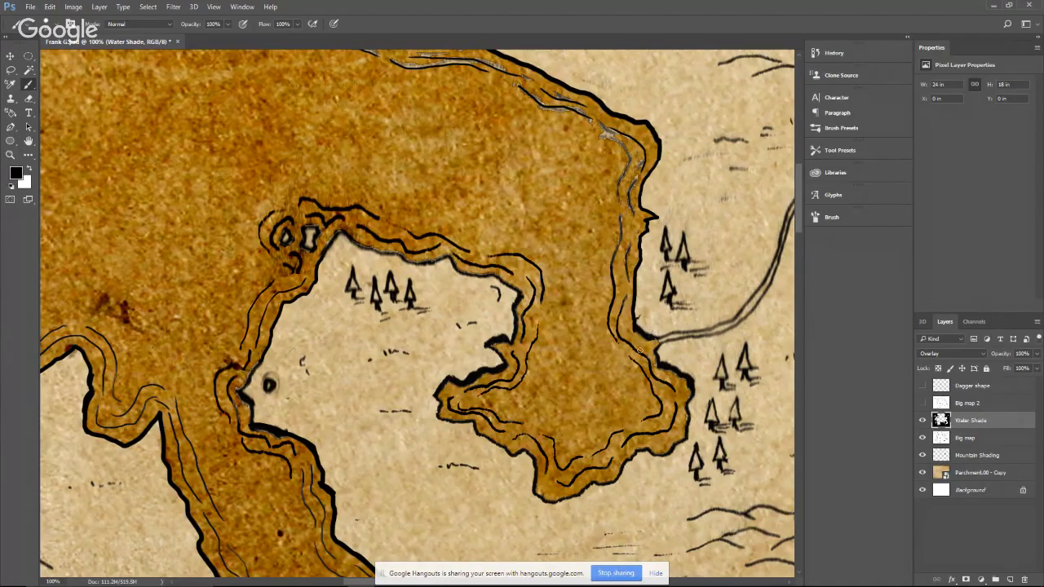
Select the area around the northern lake and its river on the Big map layer with the Magic Wand at tolerance 16
left_click_drag(657, 328, 549, 320)
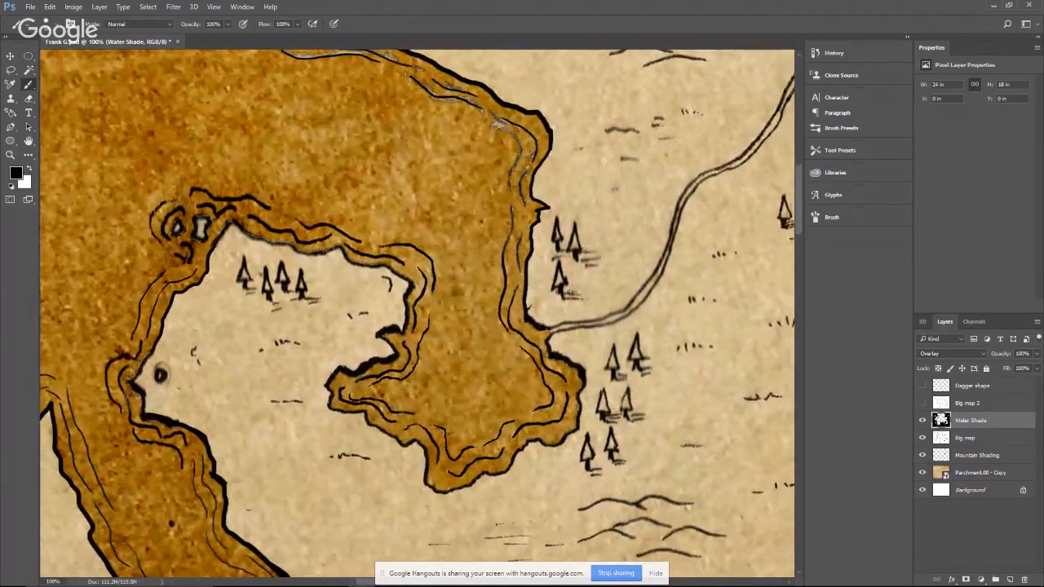
left_click(29, 71)
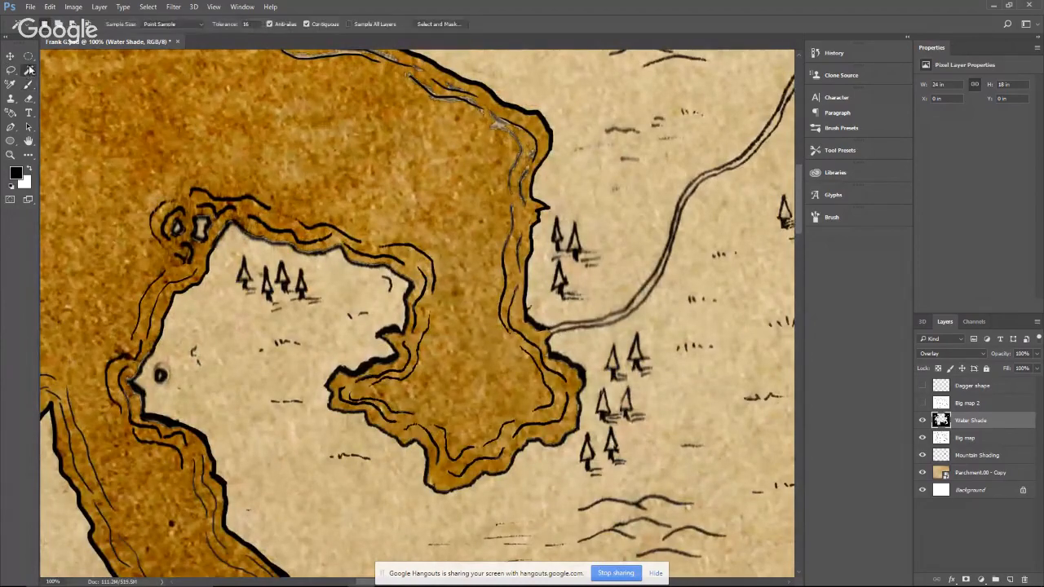
left_click(982, 440)
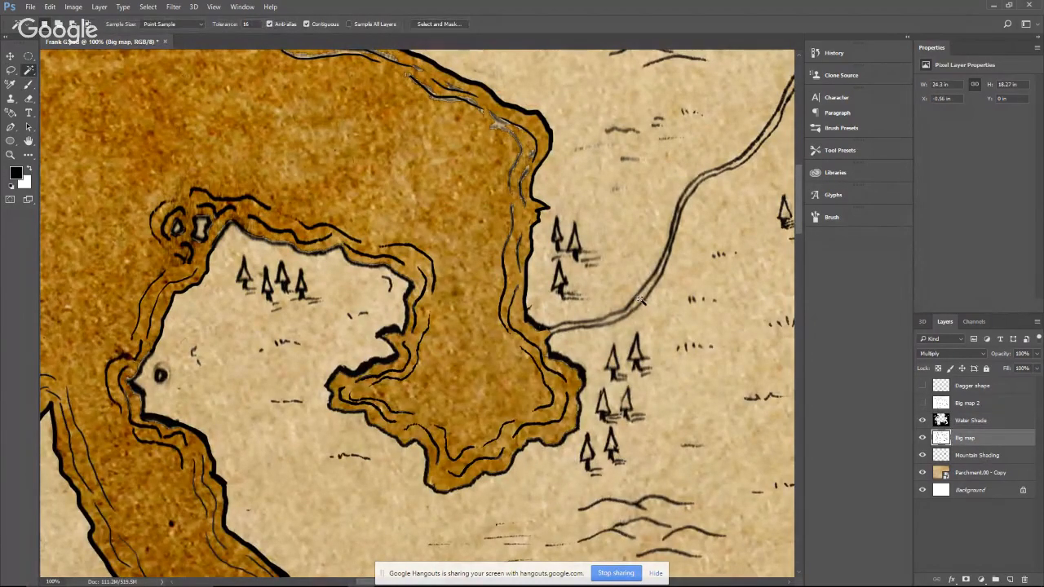
left_click(568, 327)
scroll(726, 276, "right", 4)
scroll(726, 276, "up", 3)
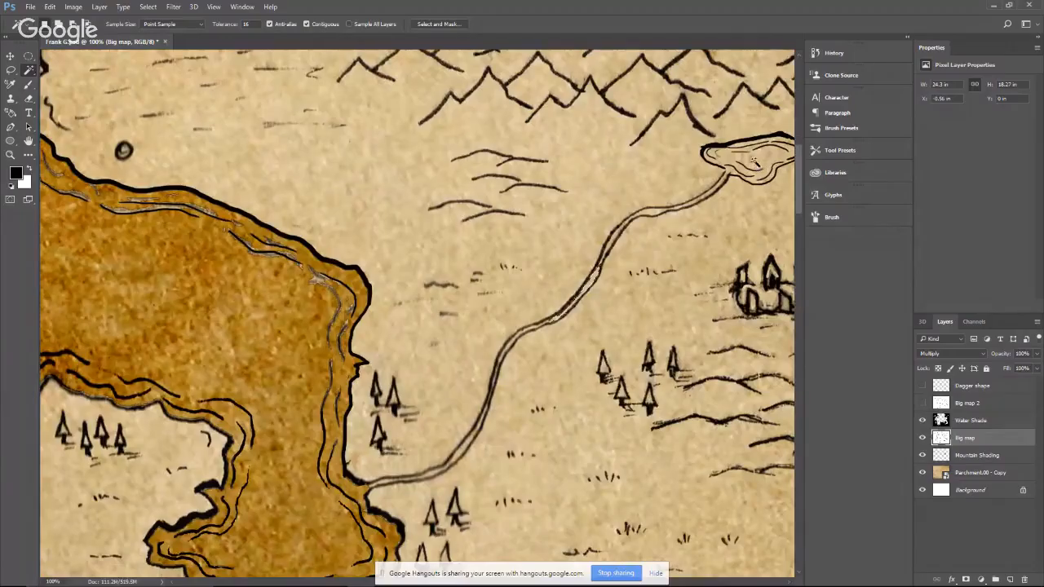
left_click(759, 170)
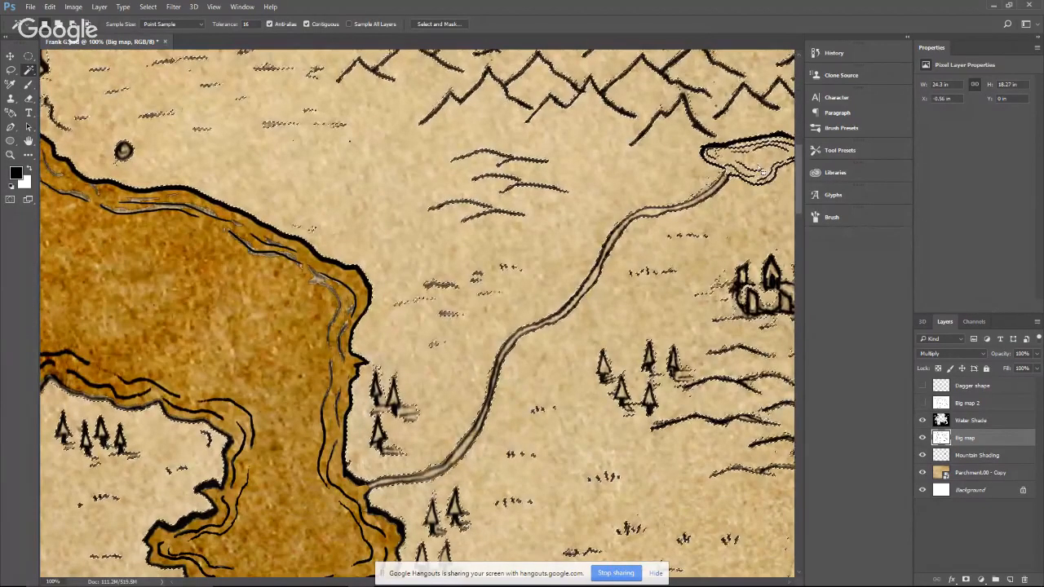
left_click_drag(758, 166, 741, 177)
key("ctrl+d")
left_click(742, 180)
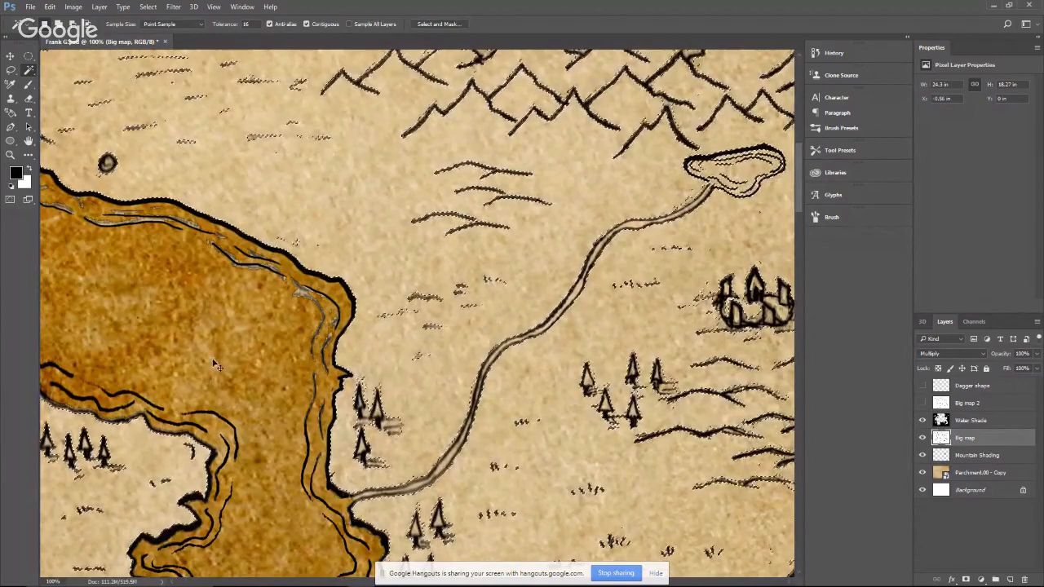
key("ctrl+minus")
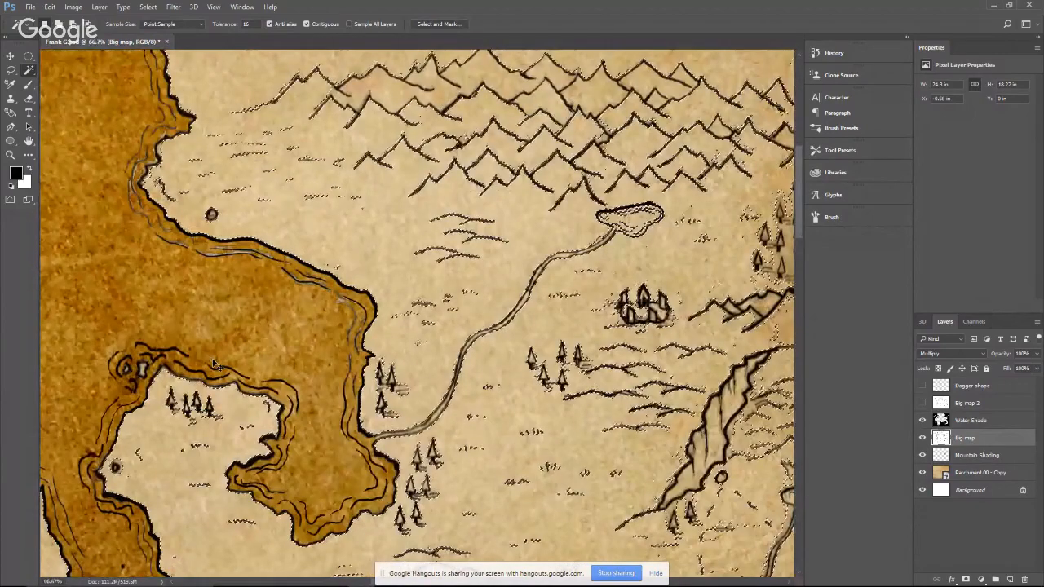
key("ctrl+minus")
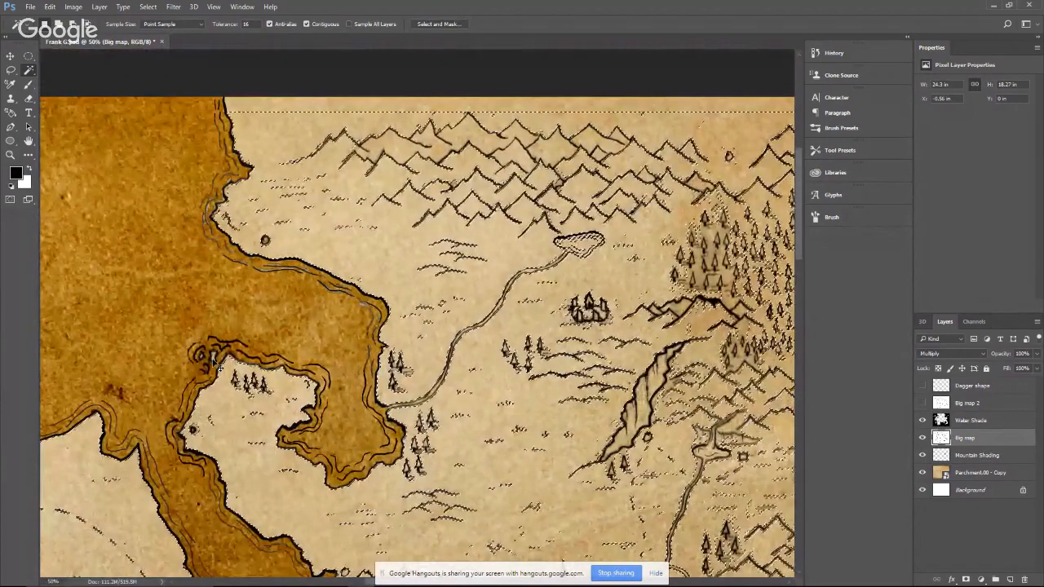
Clear the selection around the northern lake and ready the Brush on the Water Shade layer at the river mouth
key("ctrl+d")
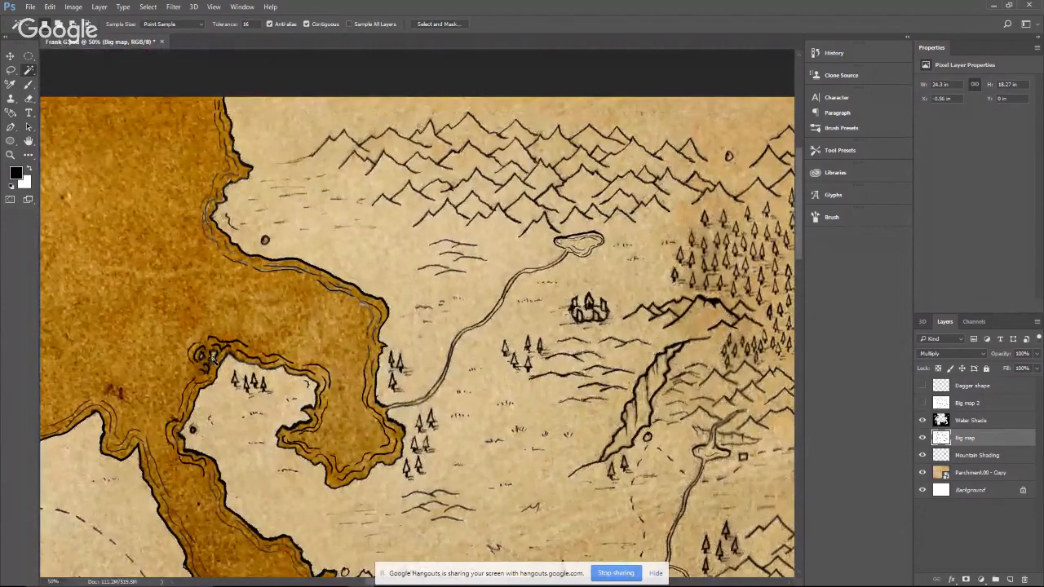
scroll(378, 450, "up", 1)
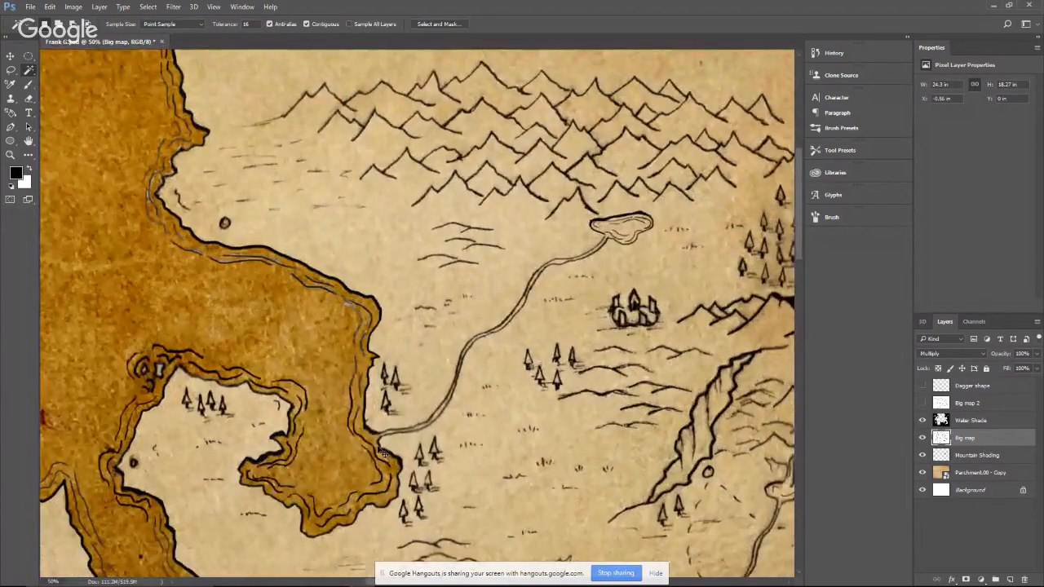
scroll(378, 450, "up", 1)
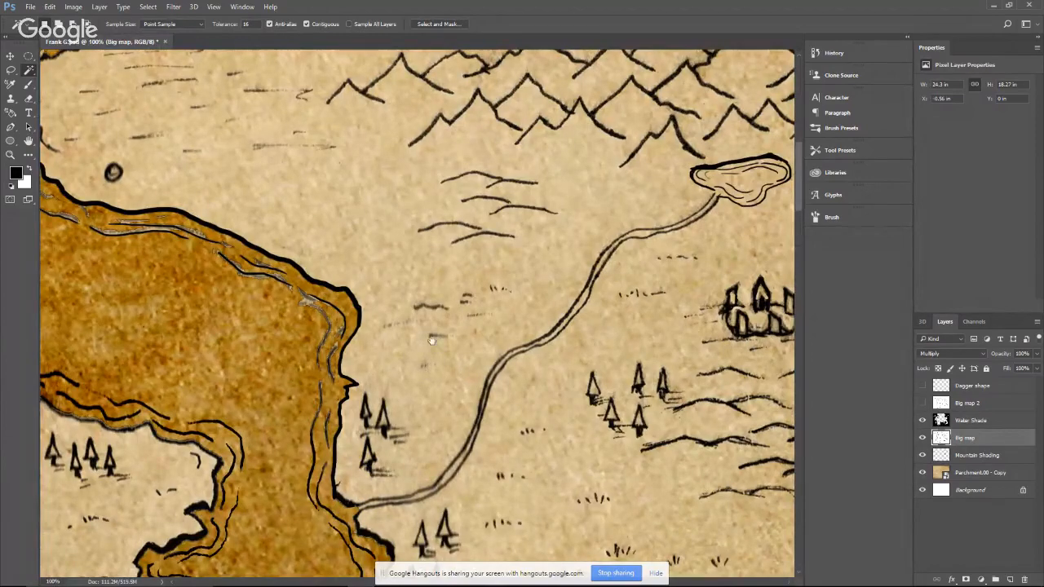
left_click_drag(429, 338, 413, 282)
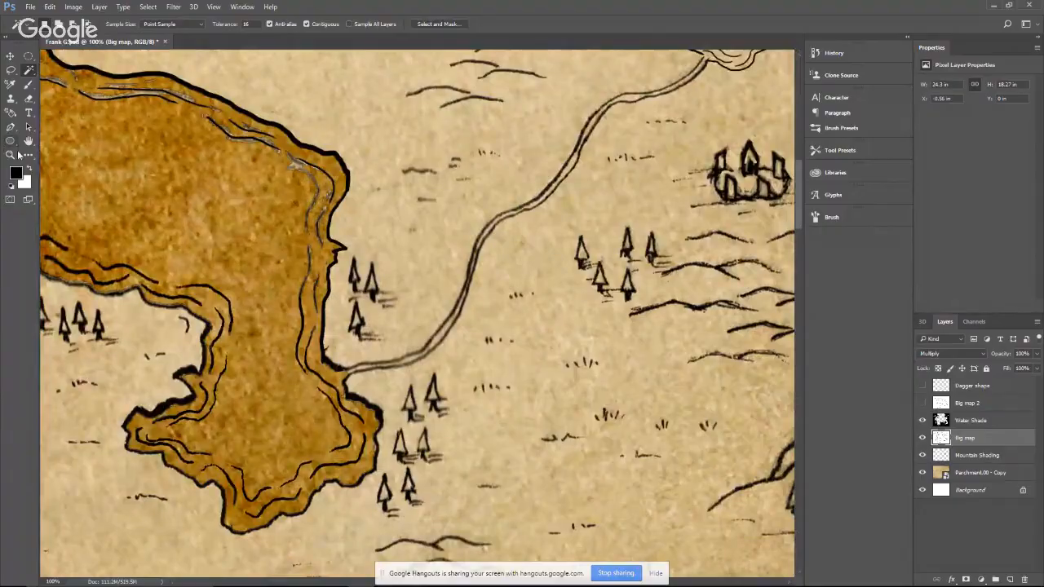
left_click(28, 85)
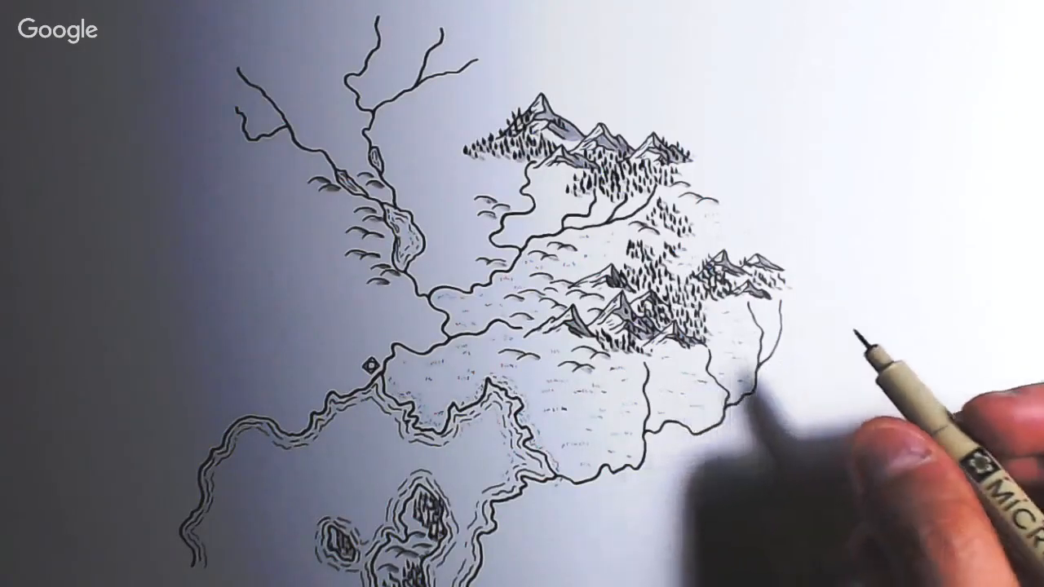
left_click(969, 455)
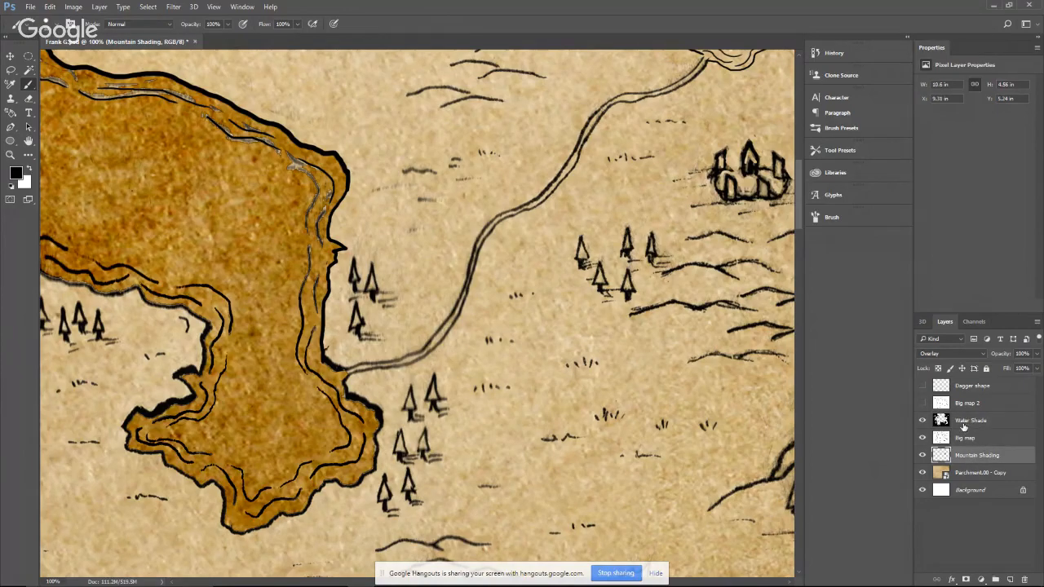
left_click(967, 421)
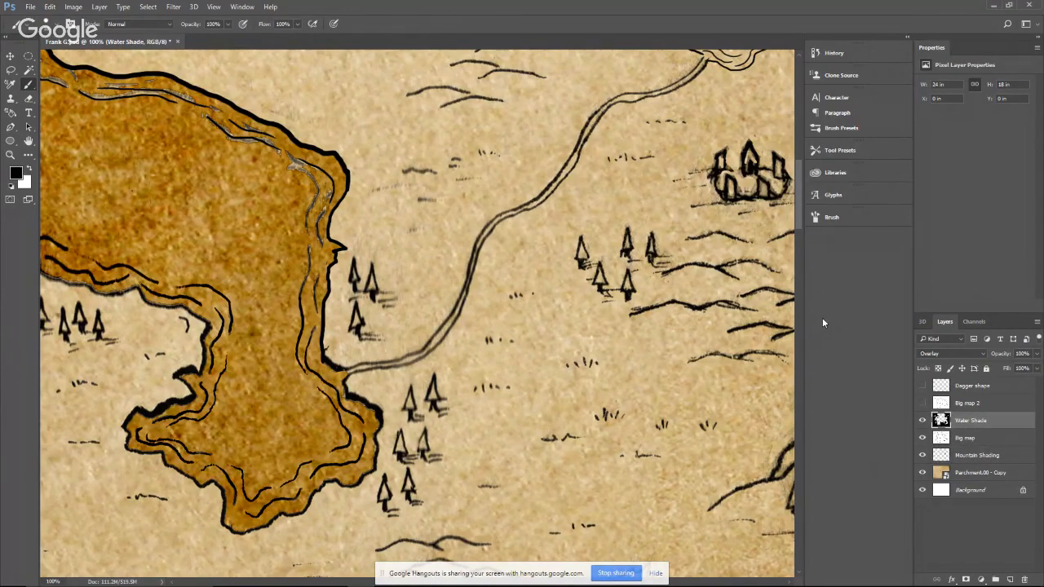
left_click(963, 441)
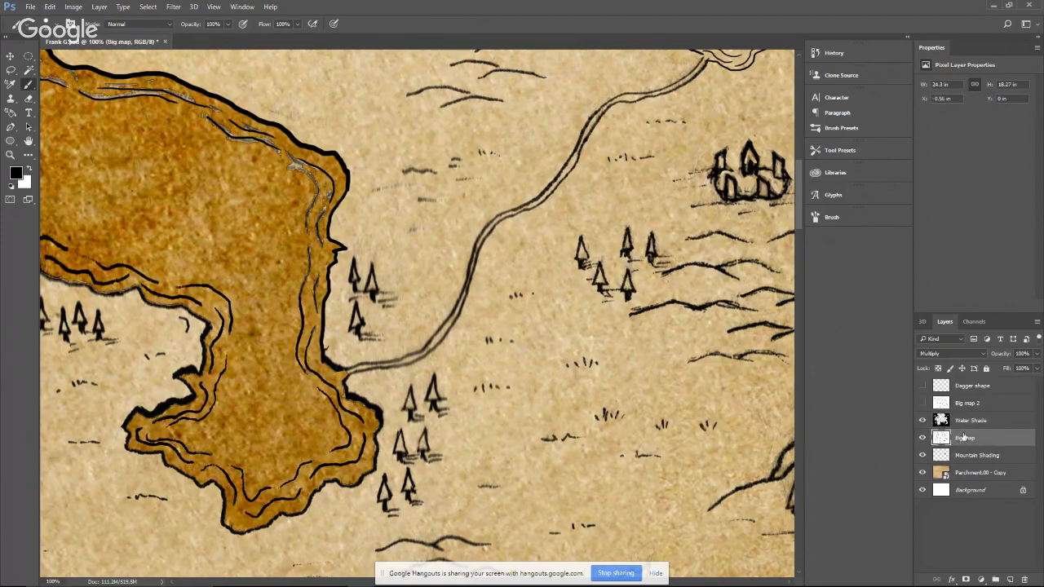
left_click(966, 423)
left_click(969, 439)
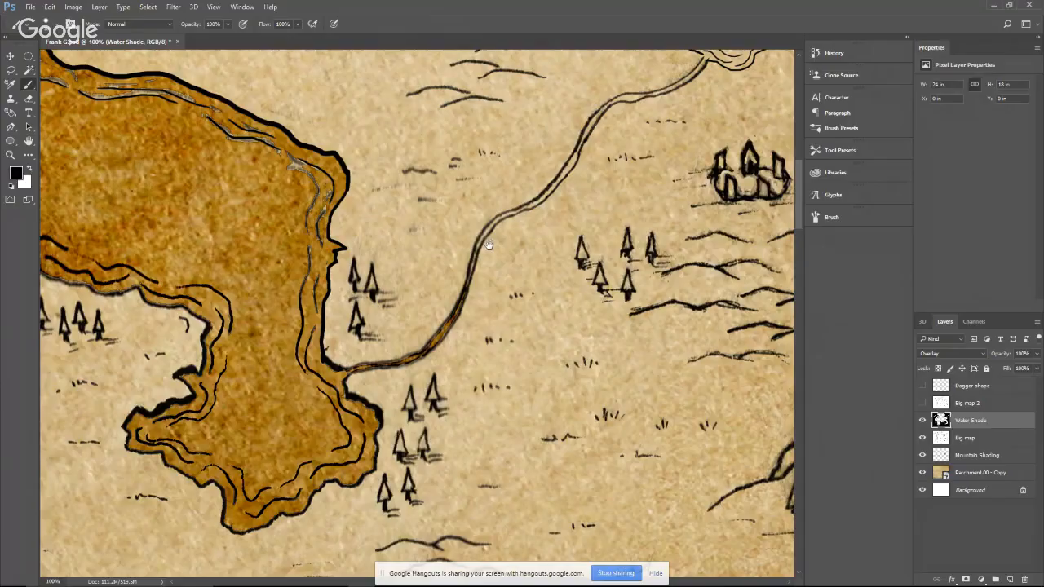
Paint black along the inside of the river from its lower stretch up to the northern lake on the Water Shade layer
left_click_drag(489, 244, 474, 312)
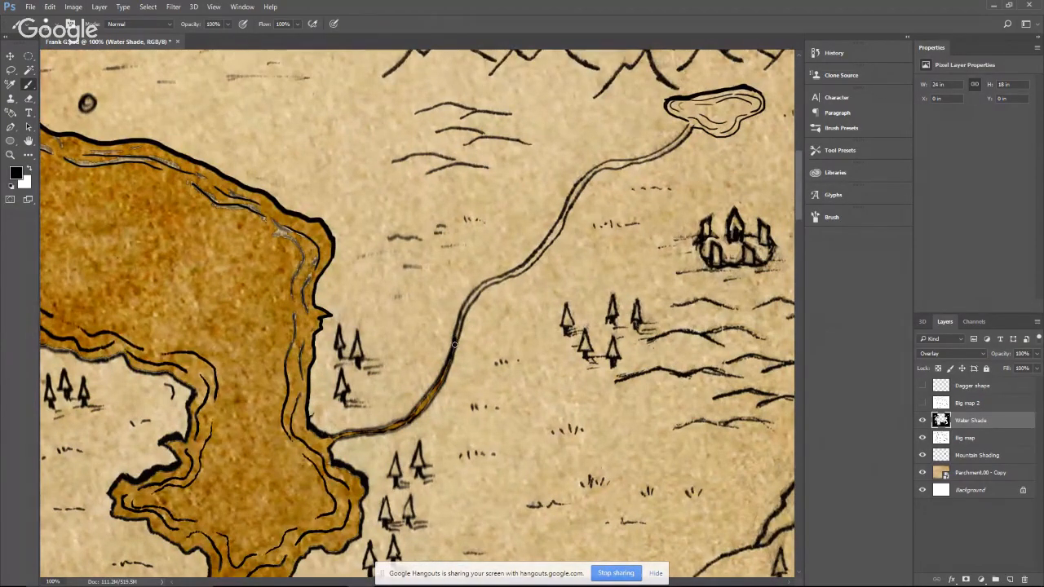
mouse_move(460, 320)
left_mouse_down()
mouse_move(488, 281)
mouse_move(521, 269)
left_mouse_up()
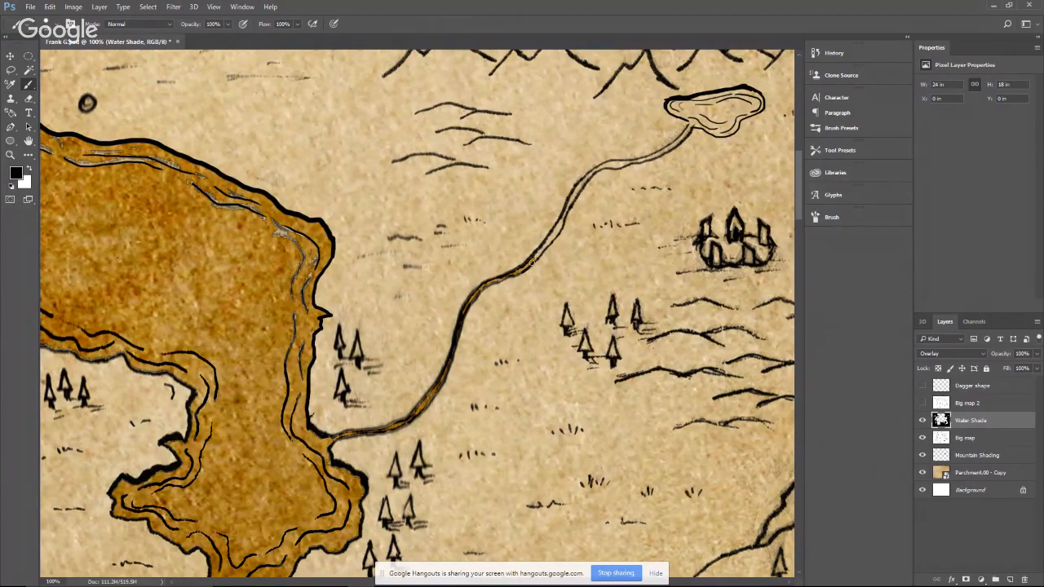
left_click_drag(536, 258, 544, 243)
mouse_move(556, 234)
left_mouse_down()
mouse_move(570, 199)
mouse_move(555, 230)
mouse_move(602, 197)
mouse_move(527, 287)
left_mouse_up()
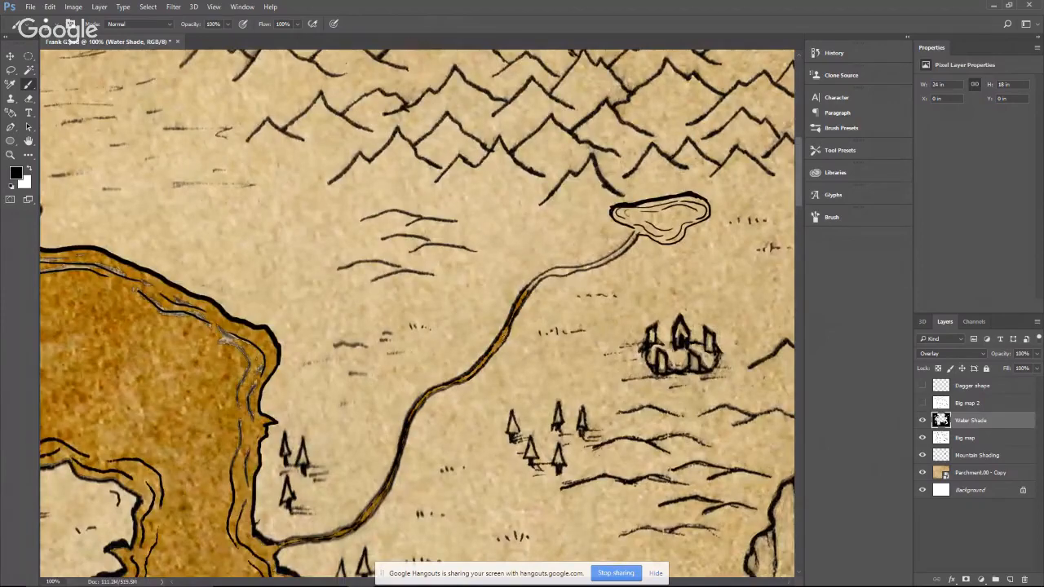
left_click_drag(534, 284, 538, 280)
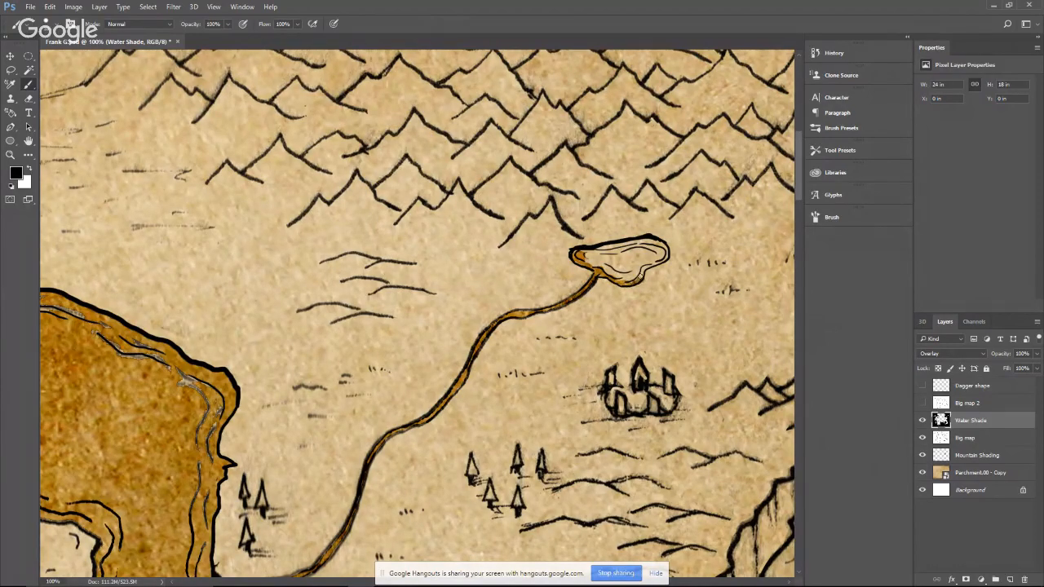
Fill the northern lake with black water shading, covering its rim and then its centre
mouse_move(645, 266)
left_mouse_down()
mouse_move(666, 246)
mouse_move(647, 239)
mouse_move(592, 262)
left_mouse_up()
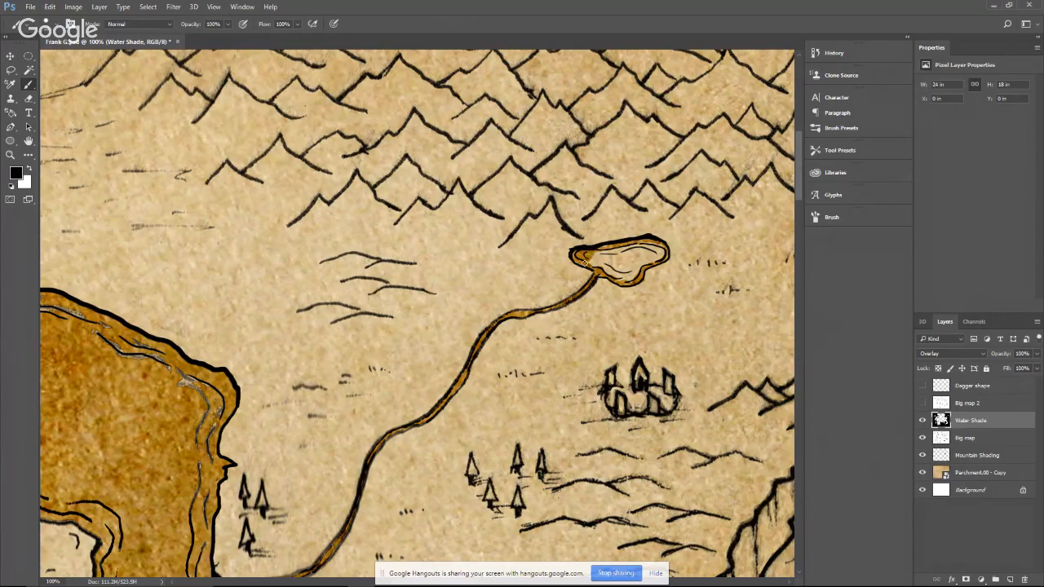
left_click_drag(585, 261, 614, 277)
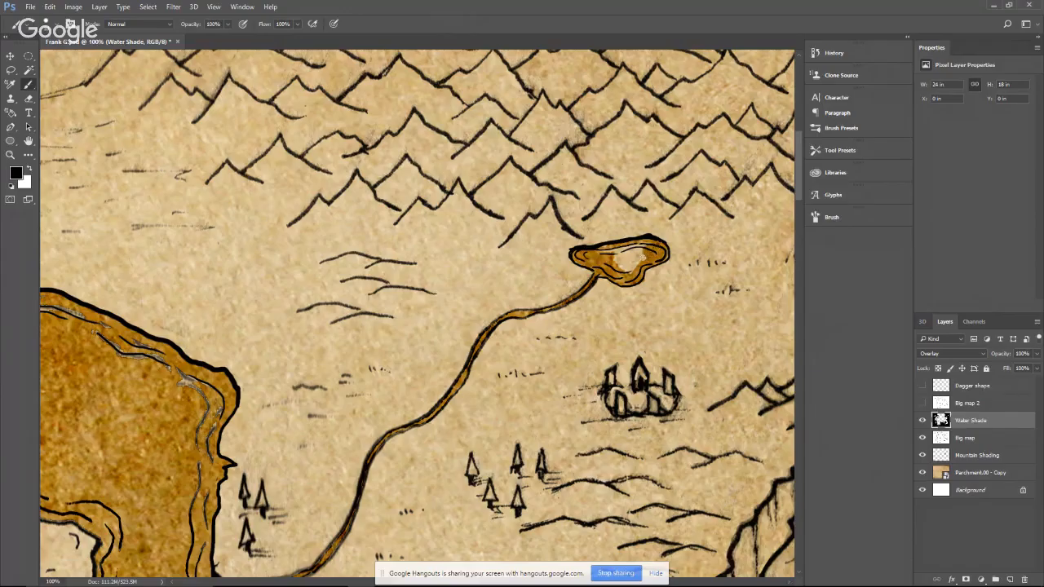
left_click_drag(646, 253, 604, 253)
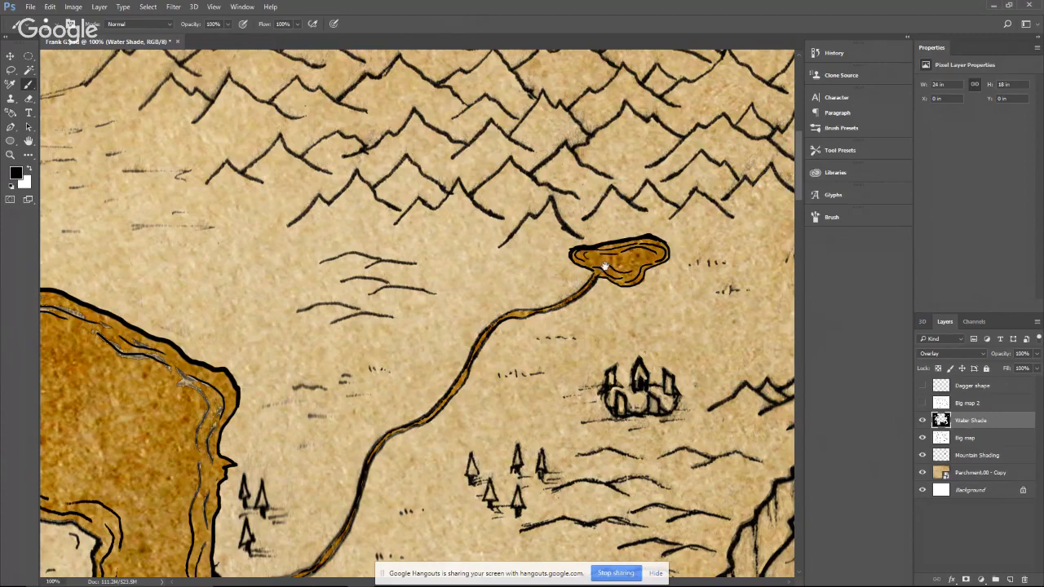
Try to paint over the faint contour lines along the northwestern coast with a larger black brush
left_click_drag(653, 268, 587, 291)
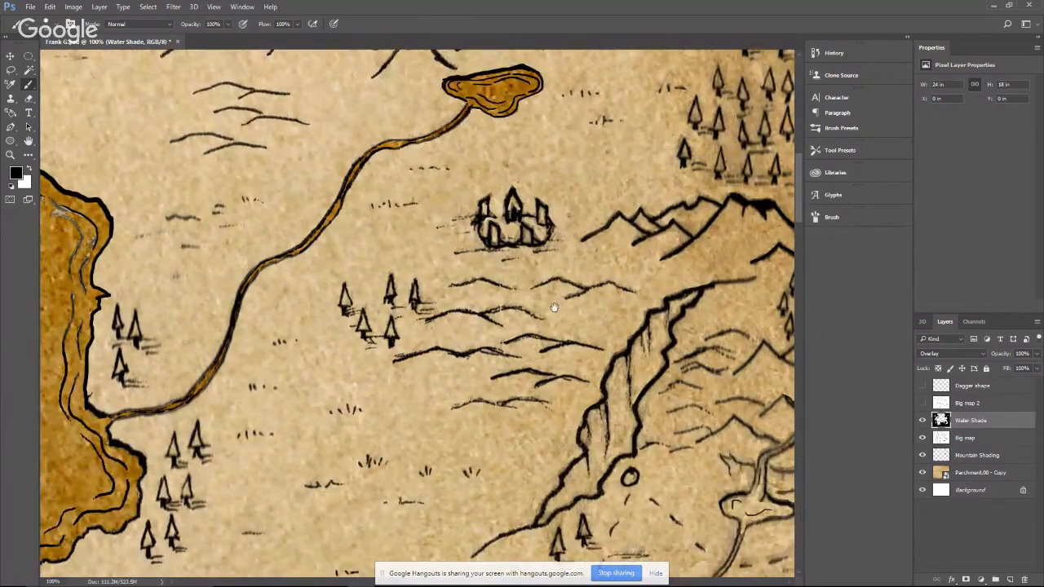
left_click_drag(551, 300, 648, 289)
left_click_drag(531, 178, 558, 357)
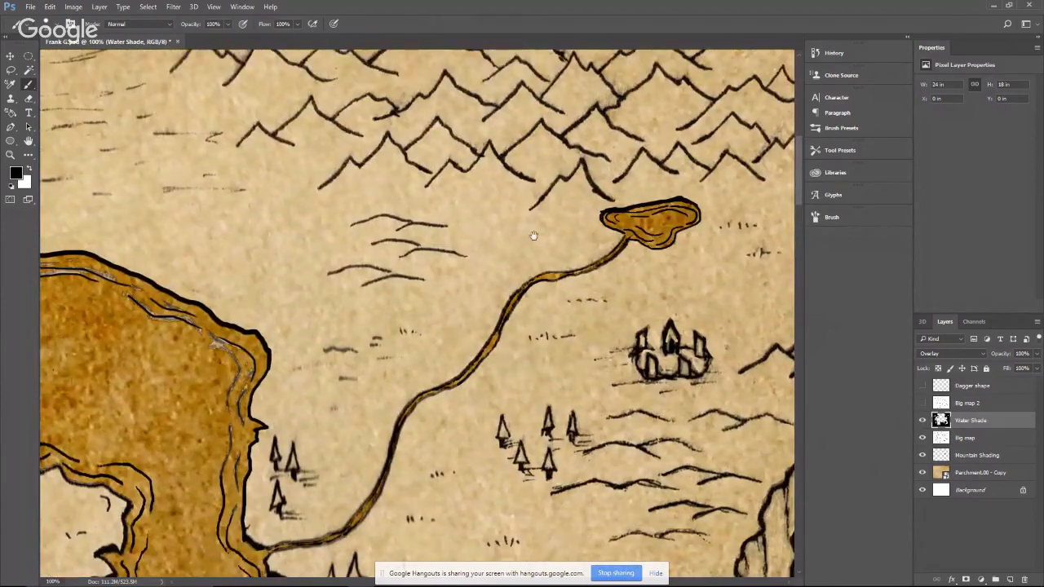
left_click_drag(497, 185, 507, 231)
left_click_drag(456, 62, 575, 200)
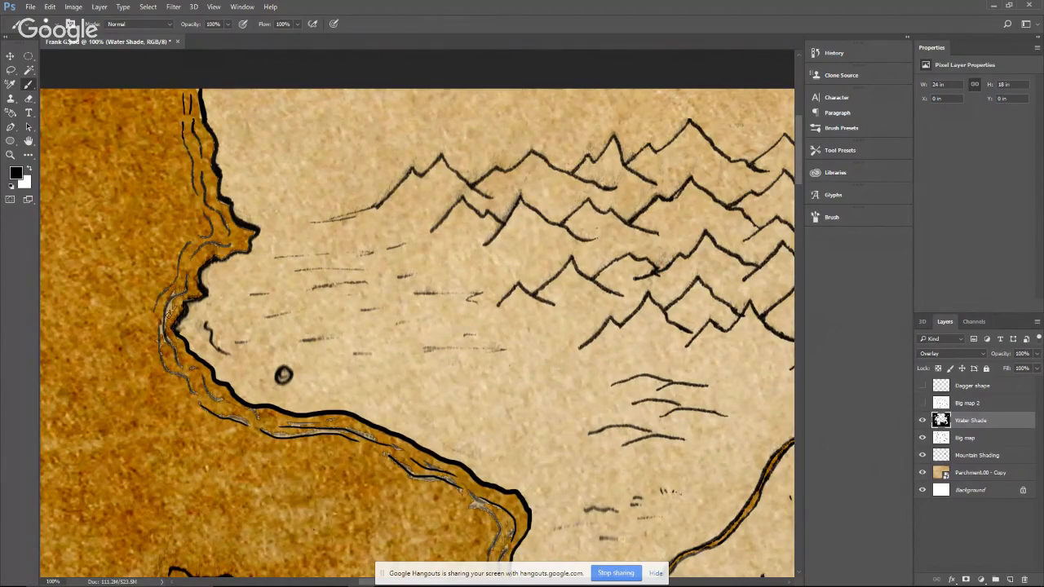
key("]")
key("]")
key("]")
mouse_move(176, 289)
left_mouse_down()
mouse_move(170, 340)
mouse_move(159, 336)
mouse_move(166, 362)
mouse_move(184, 377)
mouse_move(172, 345)
mouse_move(226, 407)
mouse_move(204, 406)
left_mouse_up()
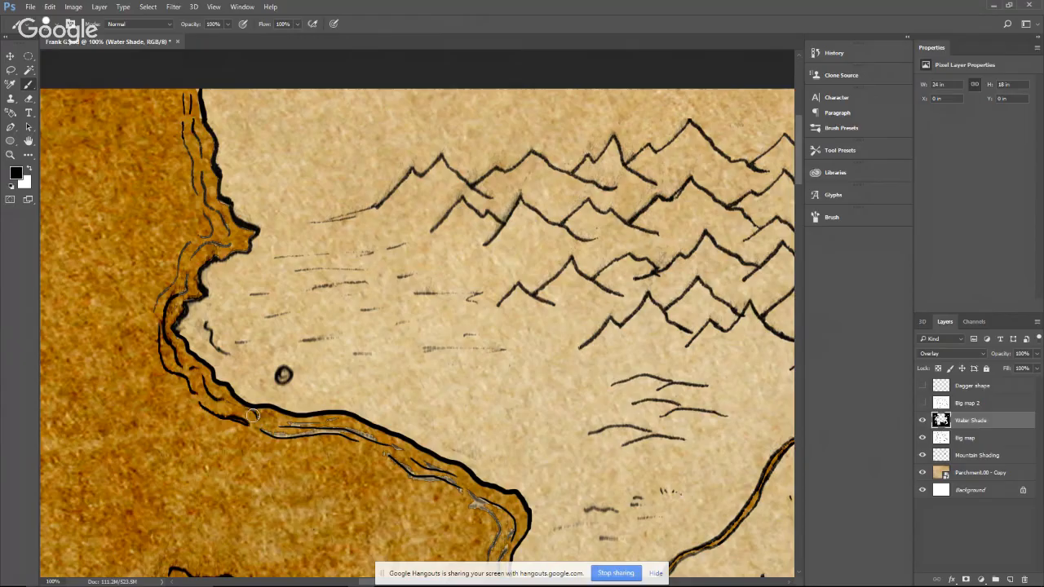
mouse_move(247, 413)
left_mouse_down()
mouse_move(263, 434)
mouse_move(298, 440)
mouse_move(315, 428)
mouse_move(290, 436)
mouse_move(312, 428)
mouse_move(284, 427)
left_mouse_up()
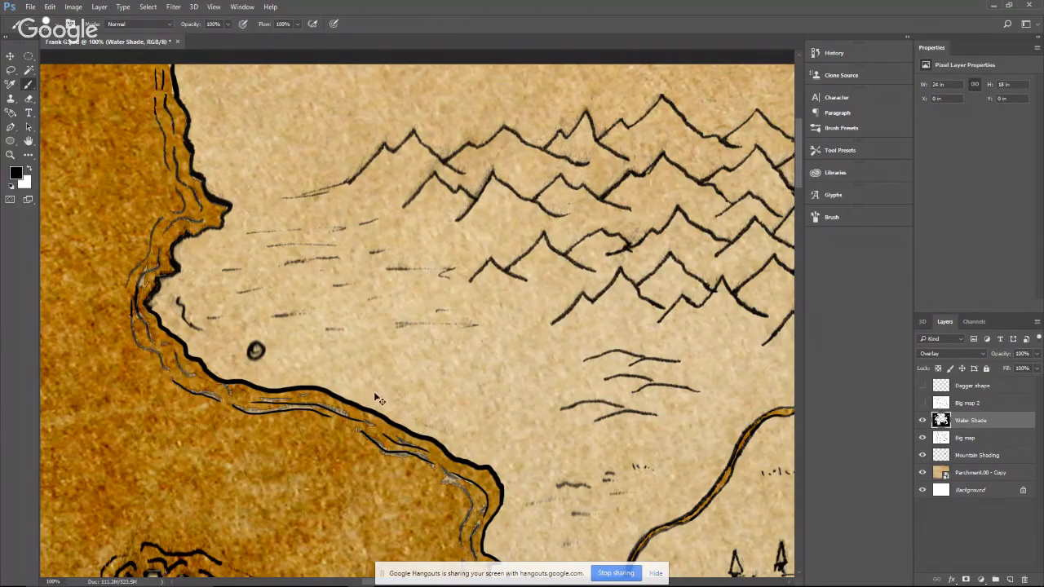
Touch up the water shading with black around the northwestern coast's notch and along the bay's eastern shore above the river mouth
mouse_move(181, 237)
left_mouse_down()
mouse_move(169, 270)
mouse_move(142, 294)
mouse_move(141, 285)
mouse_move(135, 309)
mouse_move(144, 325)
mouse_move(151, 277)
mouse_move(141, 304)
left_mouse_up()
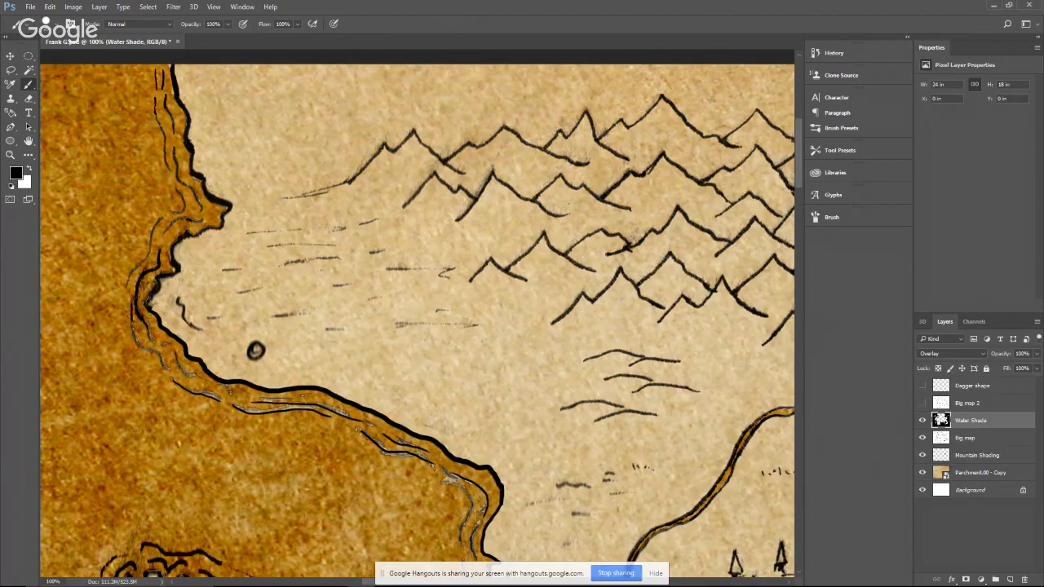
left_click_drag(164, 260, 171, 269)
left_click_drag(714, 93, 364, 319)
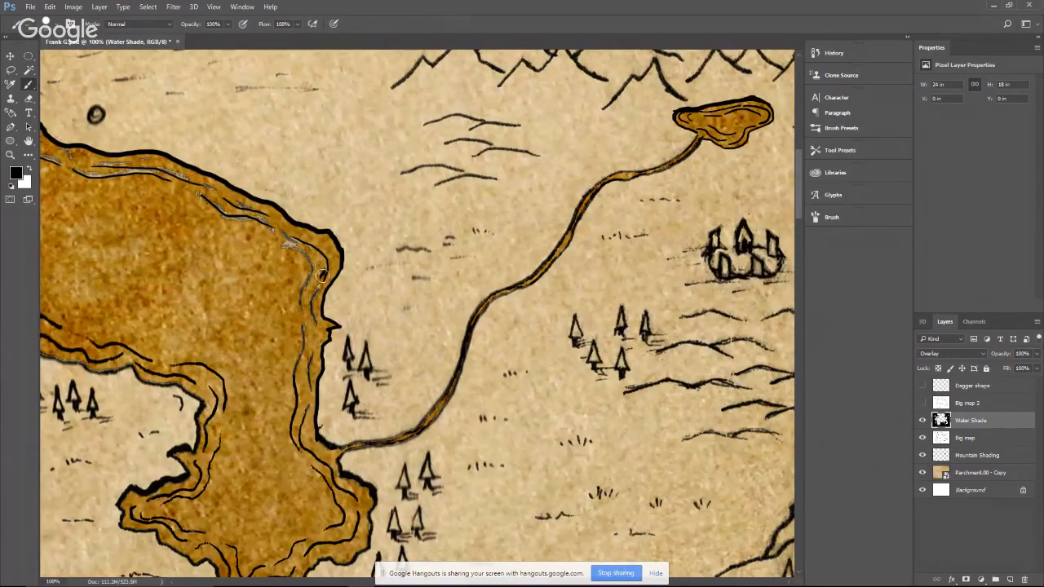
mouse_move(317, 287)
left_mouse_down()
mouse_move(313, 324)
mouse_move(302, 324)
mouse_move(289, 366)
mouse_move(313, 340)
mouse_move(309, 384)
left_mouse_up()
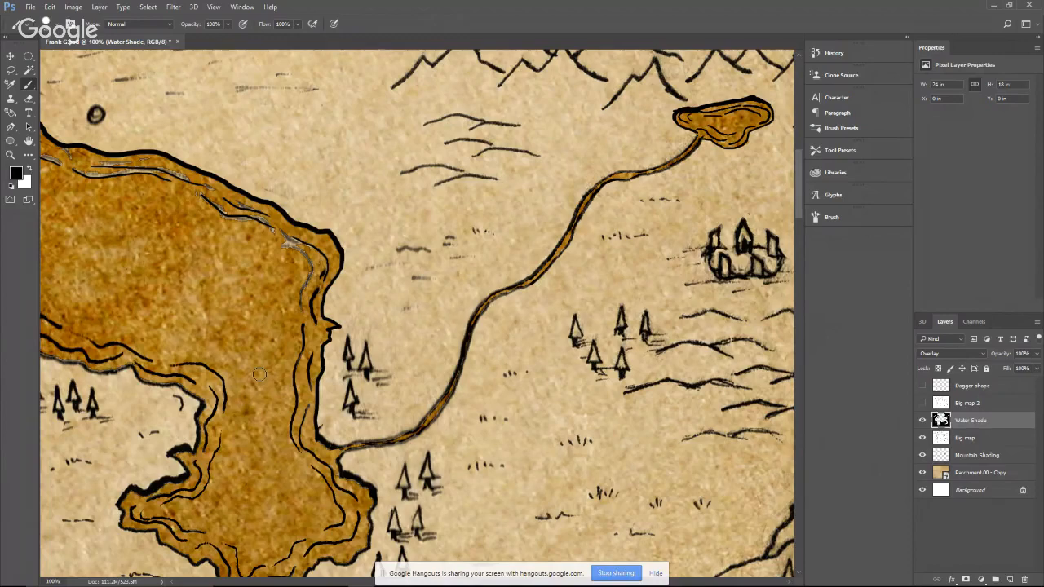
Shade the river from the southern tip of the long inlet to the second bridge with a smaller black brush
left_click_drag(370, 373, 438, 120)
mouse_move(286, 387)
left_mouse_down()
mouse_move(330, 308)
mouse_move(360, 317)
left_mouse_up()
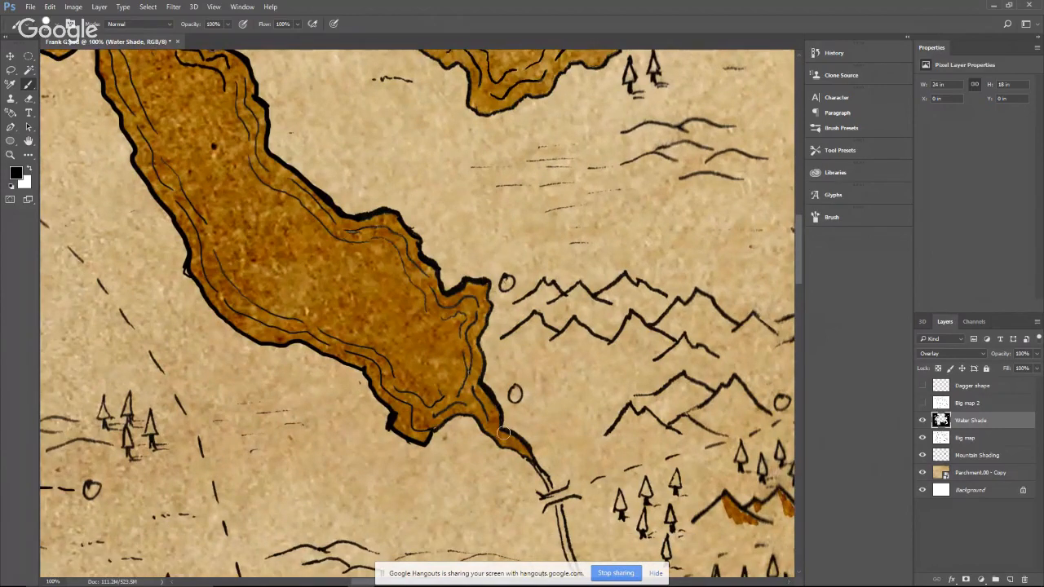
key("bracketleft")
key("bracketleft")
key("bracketleft")
mouse_move(538, 468)
left_mouse_down()
mouse_move(550, 487)
mouse_move(533, 462)
left_mouse_up()
left_click_drag(560, 511, 546, 461)
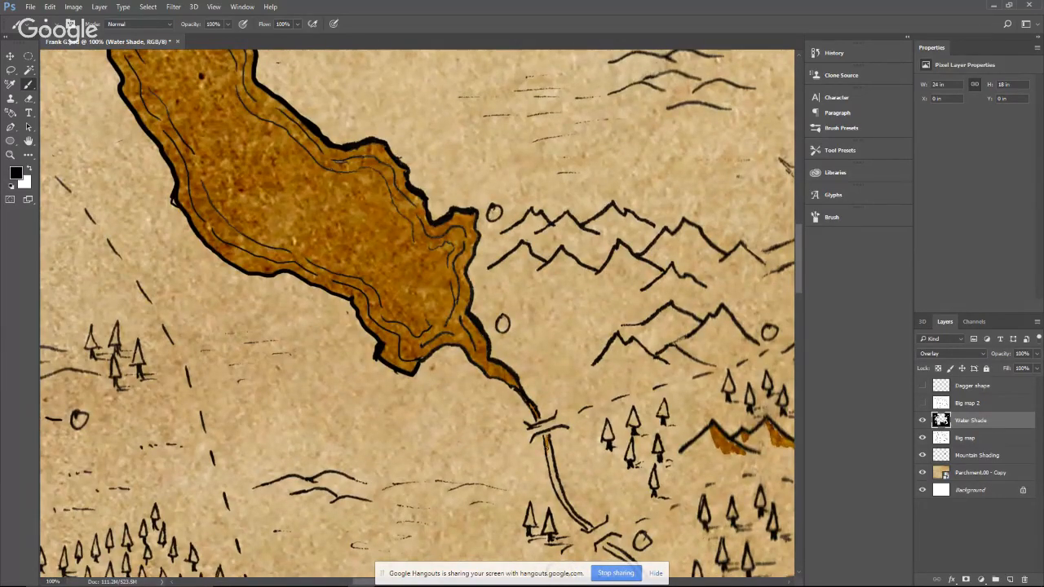
left_click_drag(548, 444, 566, 508)
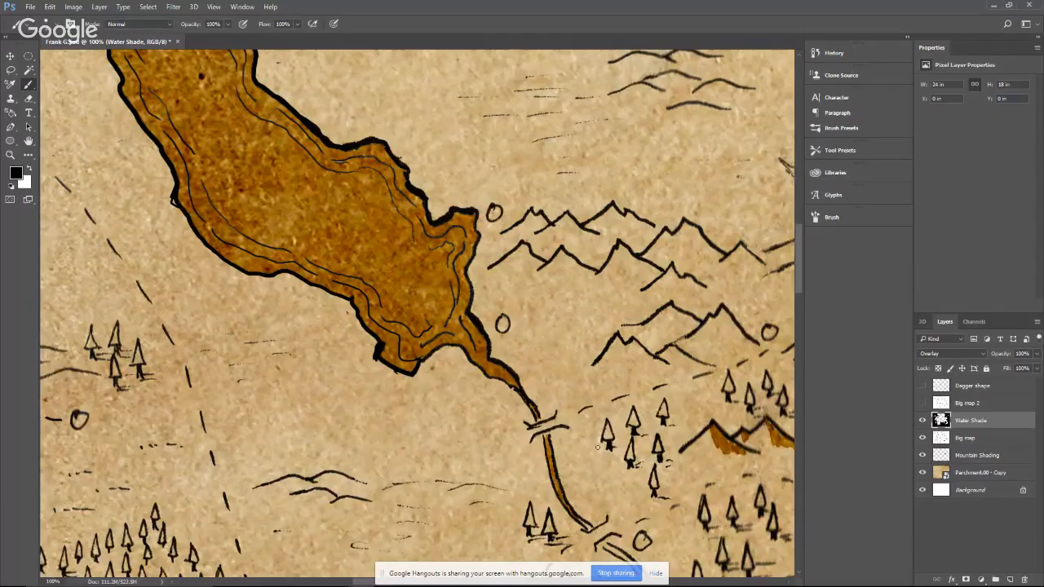
Look over the land between the long inlet, the northern lake and the eastern forest for unshaded water
left_click_drag(721, 294, 611, 457)
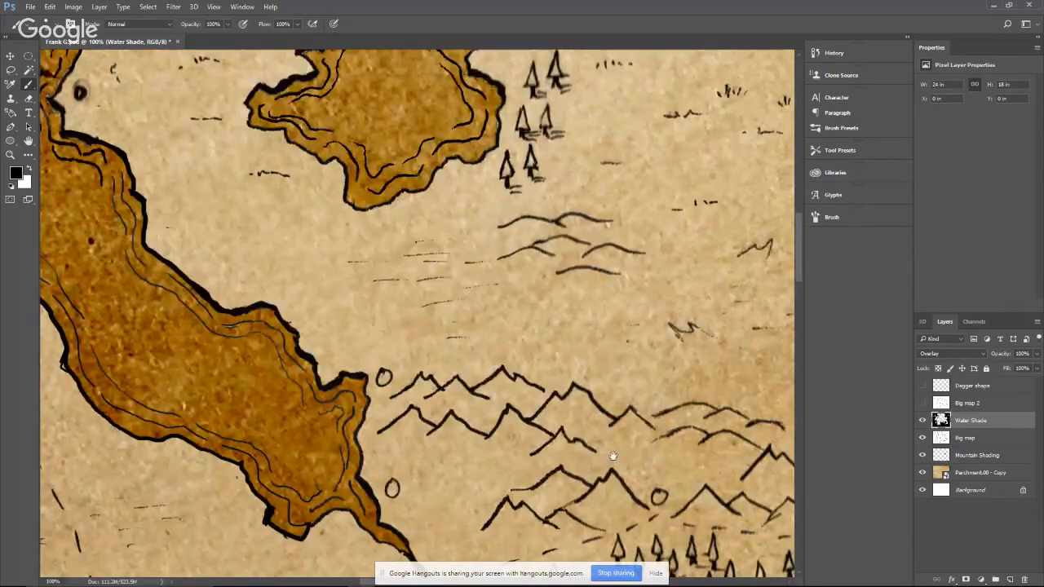
left_click_drag(700, 253, 556, 452)
left_click_drag(708, 286, 495, 533)
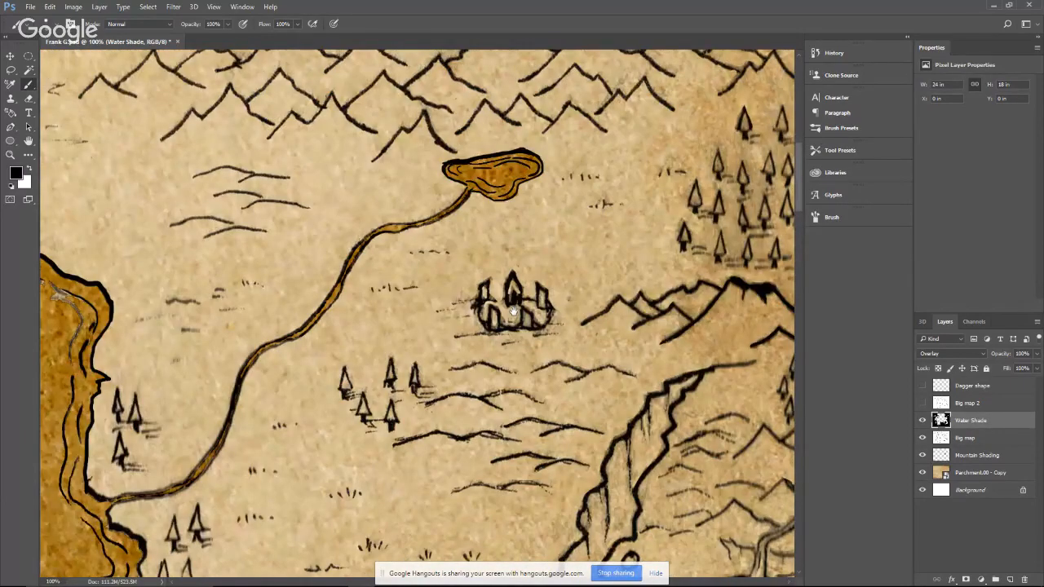
left_click_drag(742, 183, 504, 279)
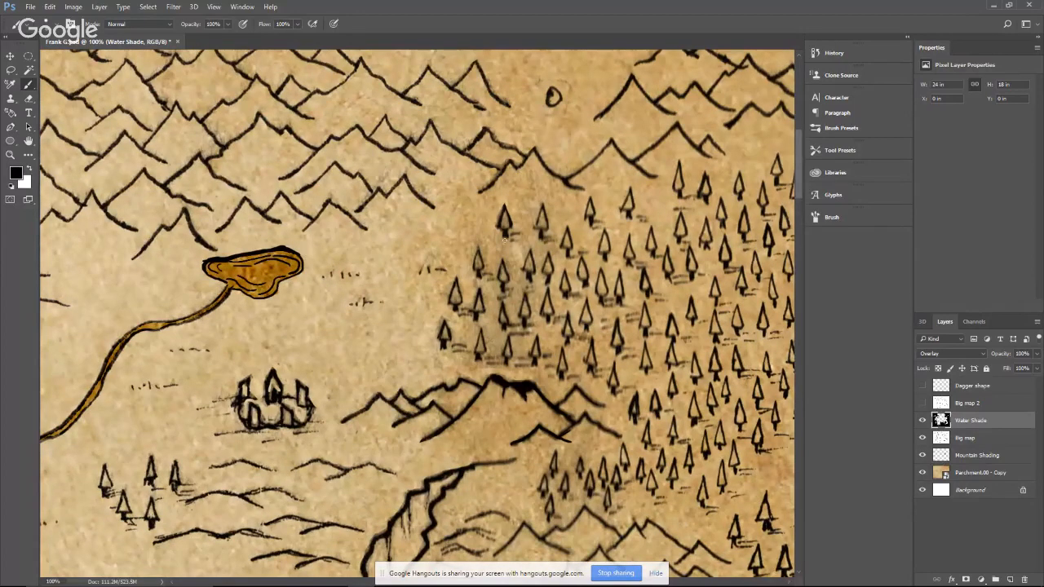
left_click_drag(498, 172, 510, 220)
left_click_drag(345, 491, 554, 197)
left_click_drag(529, 266, 650, 129)
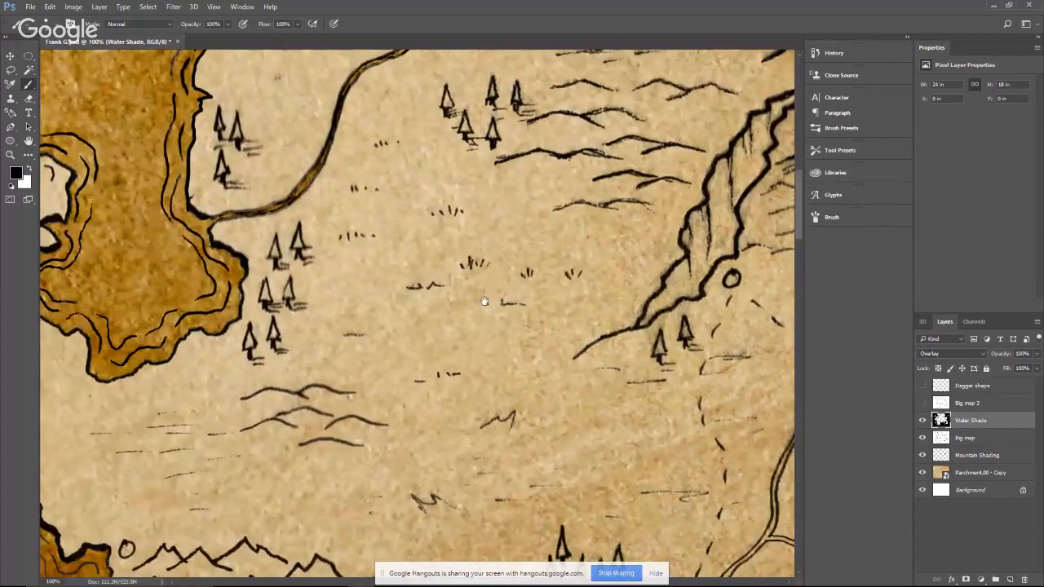
left_click_drag(484, 302, 675, 98)
left_click_drag(476, 283, 551, 215)
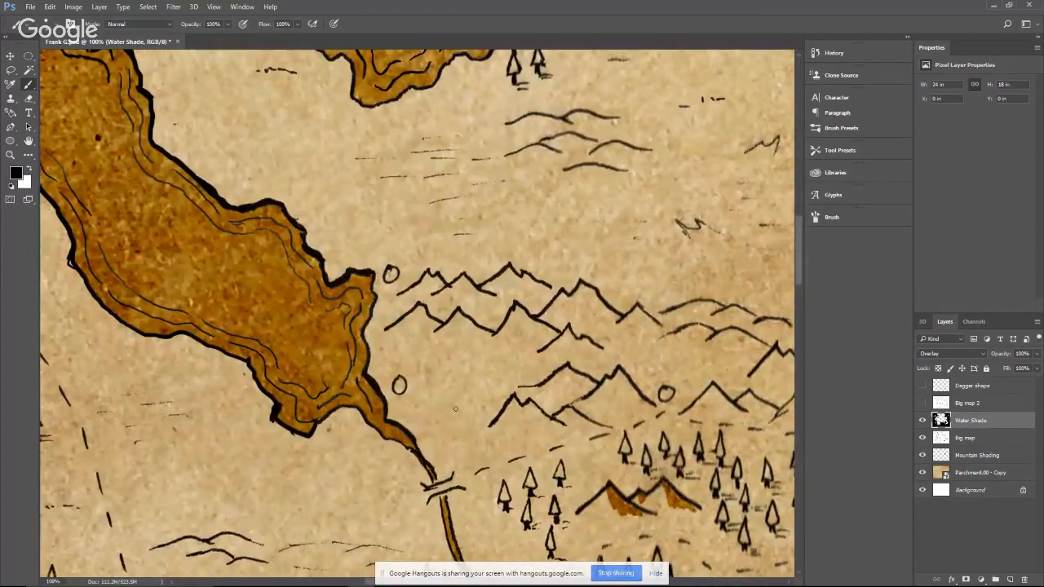
Shade the upper stretch of the river just below the second bridge with black on the Water Shade layer
left_click_drag(455, 408, 446, 143)
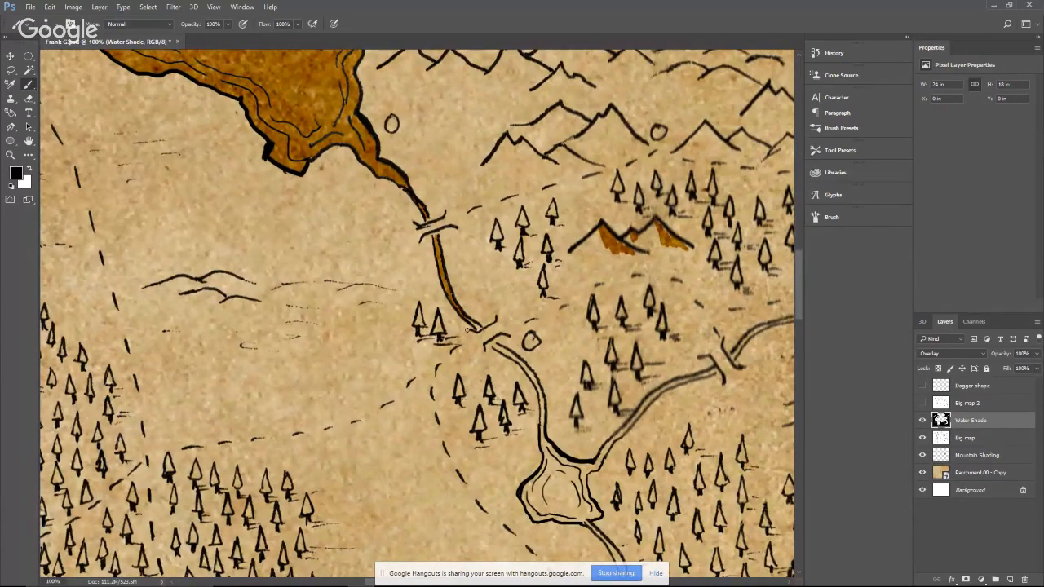
mouse_move(493, 346)
left_mouse_down()
mouse_move(523, 364)
mouse_move(539, 402)
mouse_move(520, 360)
mouse_move(534, 388)
left_mouse_up()
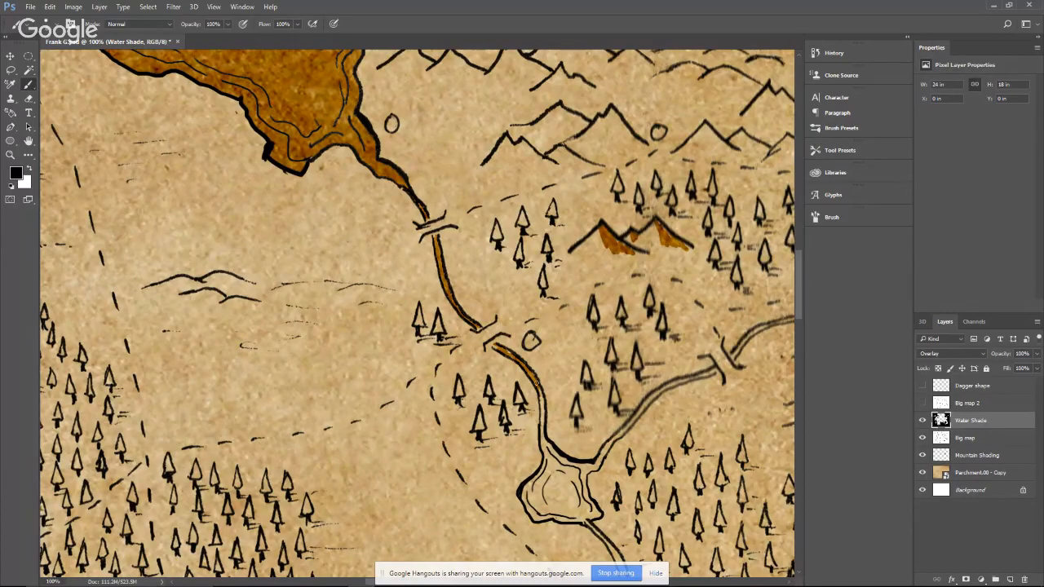
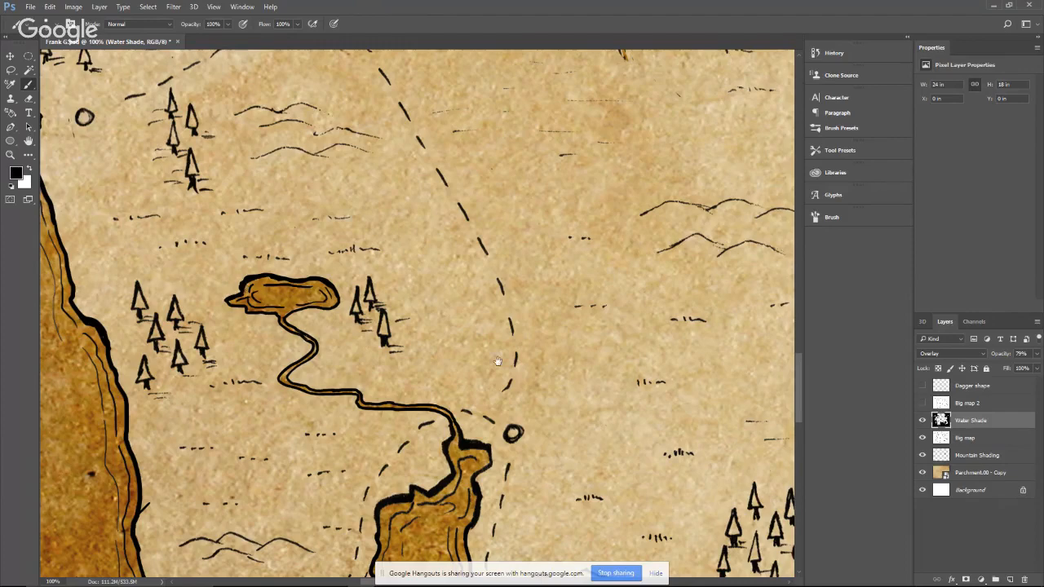
Remove the settlement circle east of the central inlet's northern tip from the Big map layer with a larger brush
mouse_move(523, 327)
left_mouse_down()
mouse_move(460, 286)
mouse_move(512, 305)
left_mouse_up()
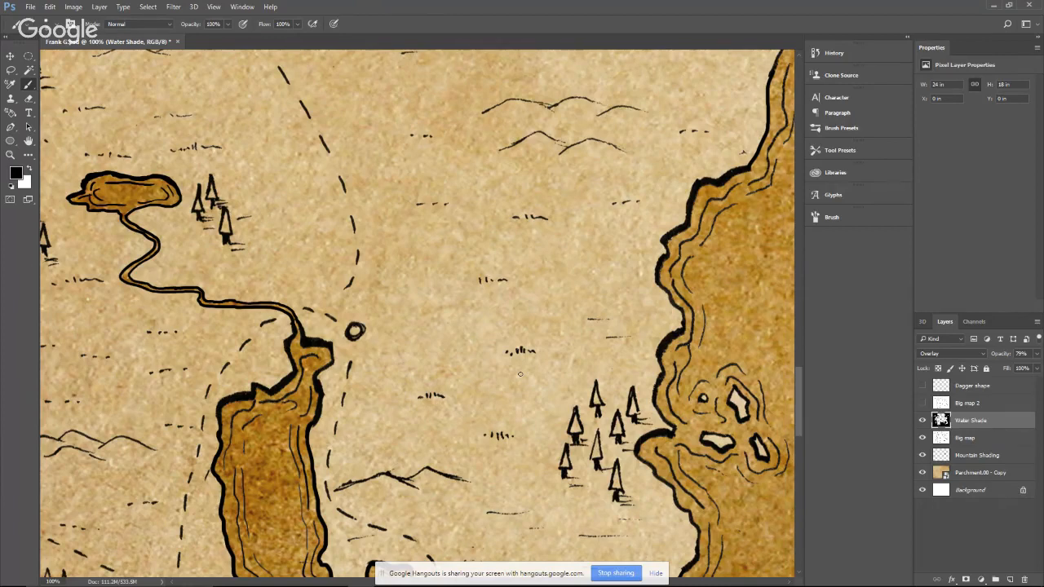
left_click(969, 438)
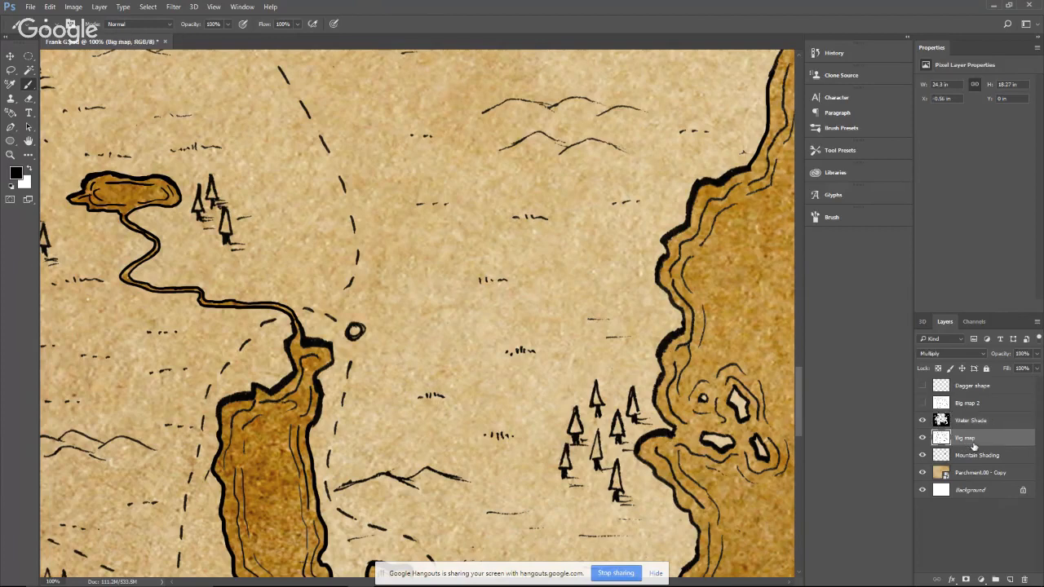
key("bracketright")
key("bracketright")
key("bracketright")
left_click_drag(355, 327, 359, 330)
left_click_drag(425, 378, 463, 278)
key("ctrl+minus")
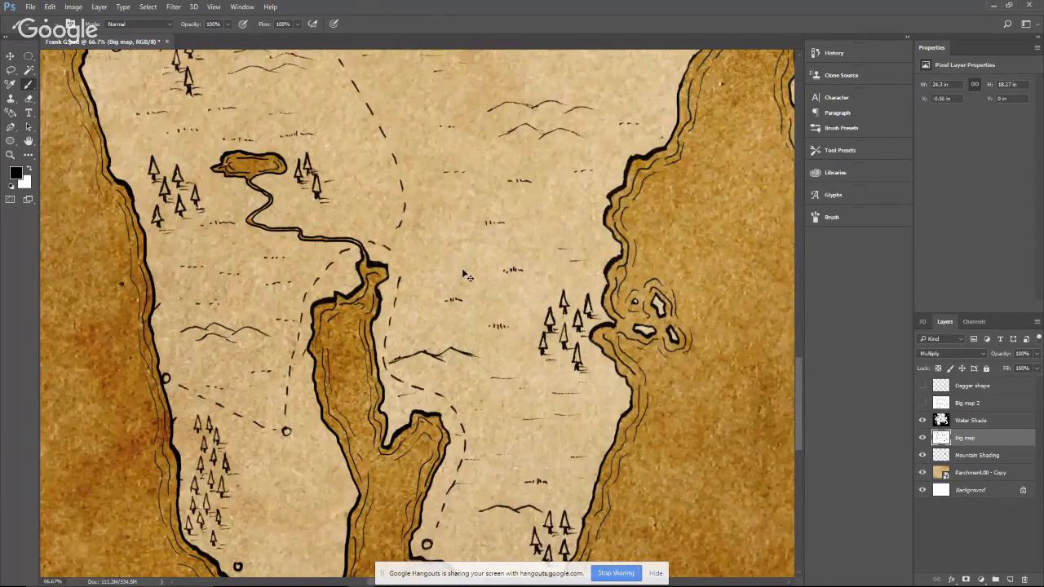
key("ctrl+minus")
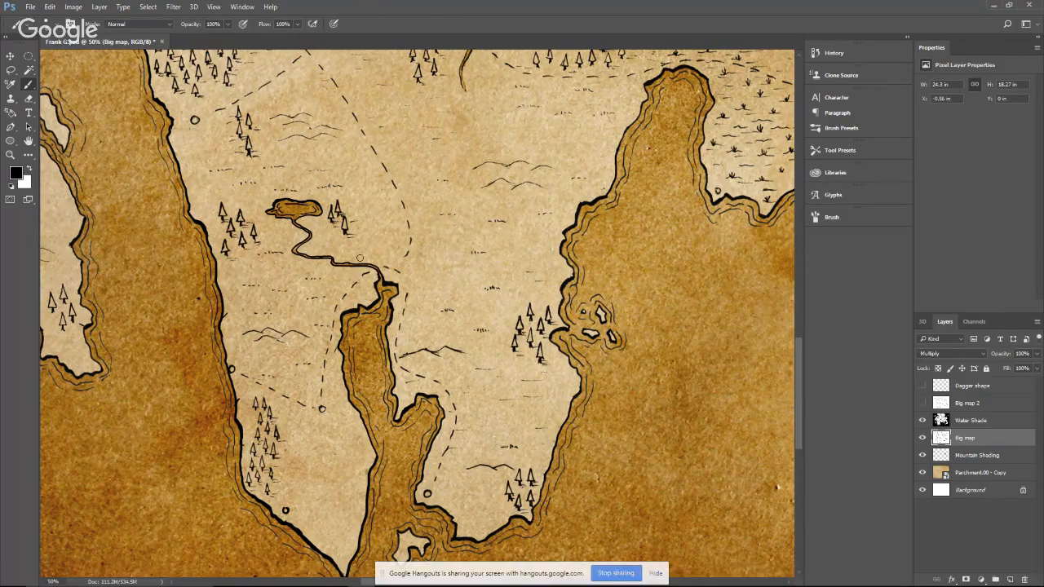
scroll(365, 265, "up", 1)
scroll(365, 265, "up", 2)
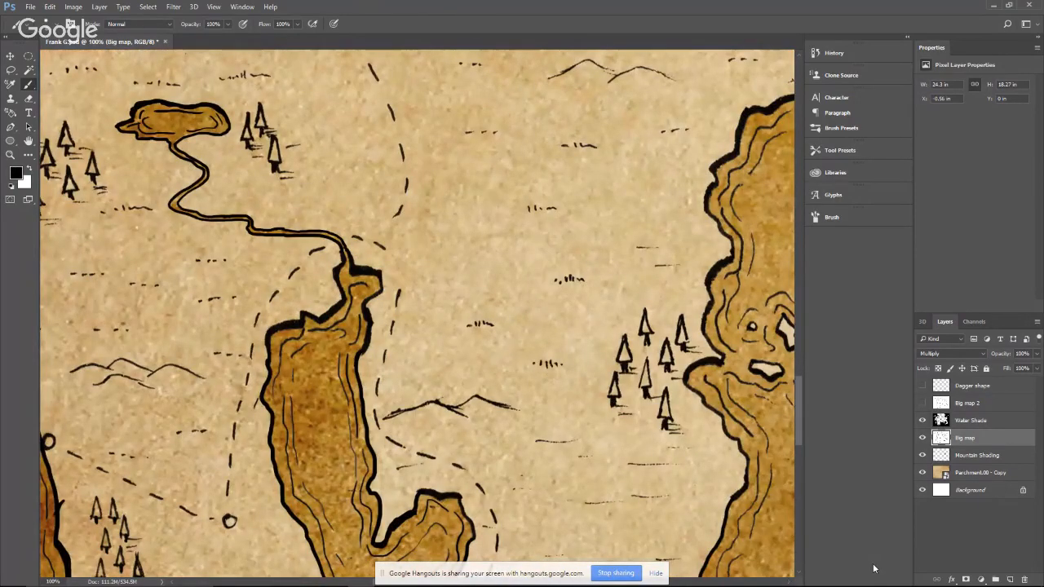
Add one new layer directly above the Big map layer, deleting the surplus second one
left_click(1011, 580)
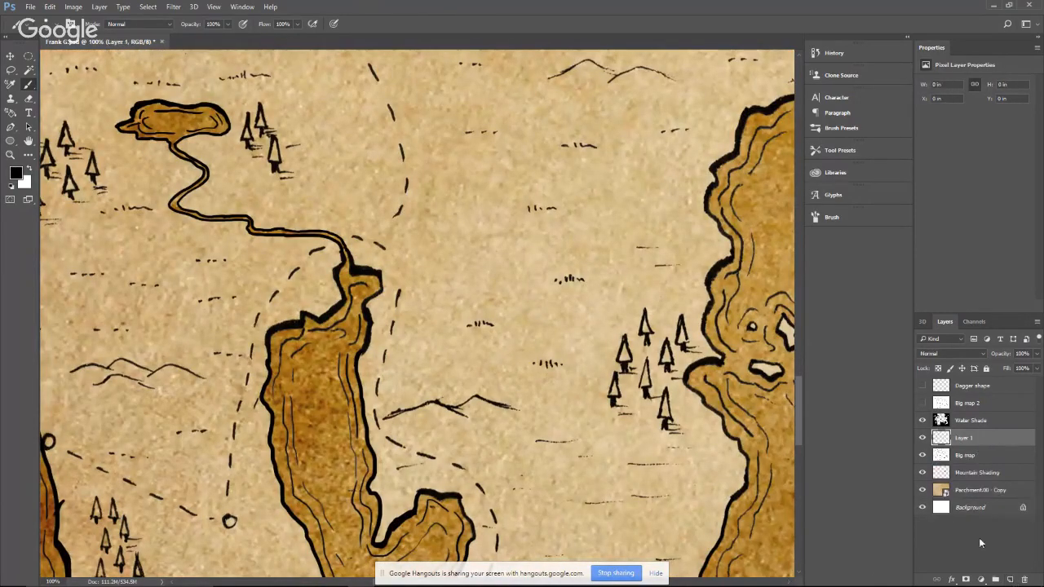
left_click(1011, 580)
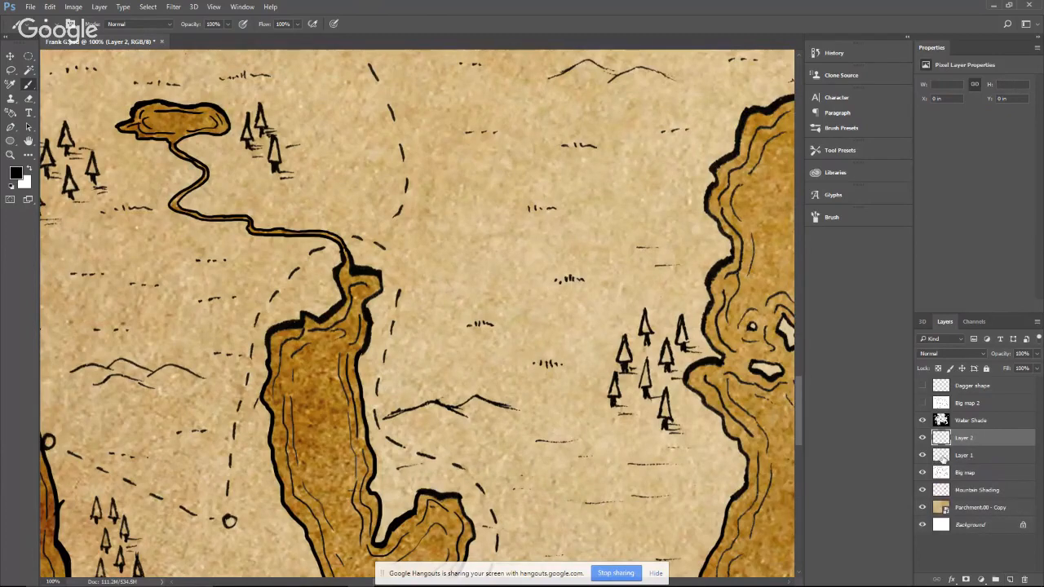
left_click(922, 456)
left_click(1025, 580)
left_click(490, 228)
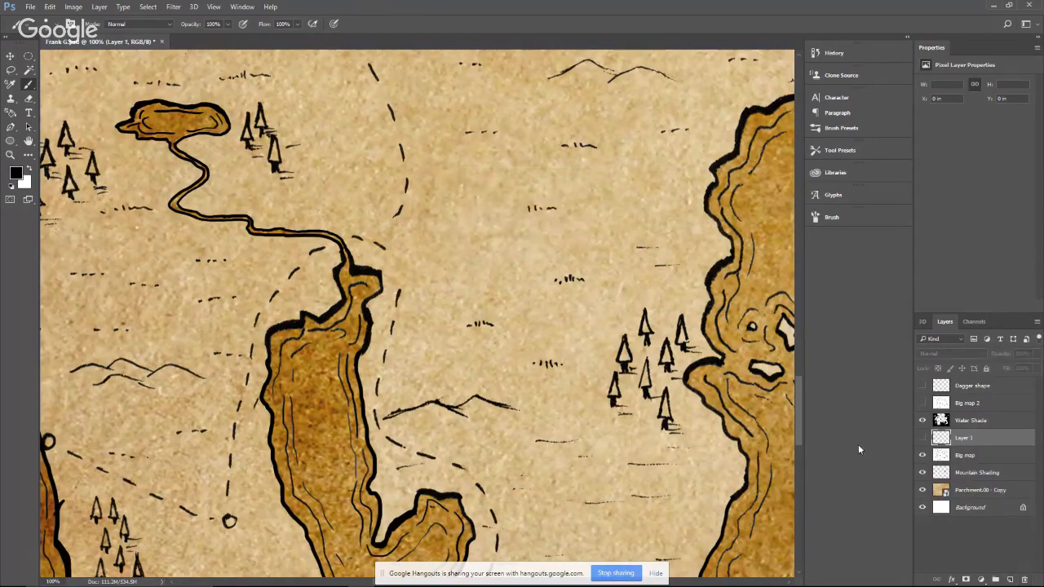
Rename the new layer as Settlements
double_click(964, 440)
type("Settlements\\")
key("Return")
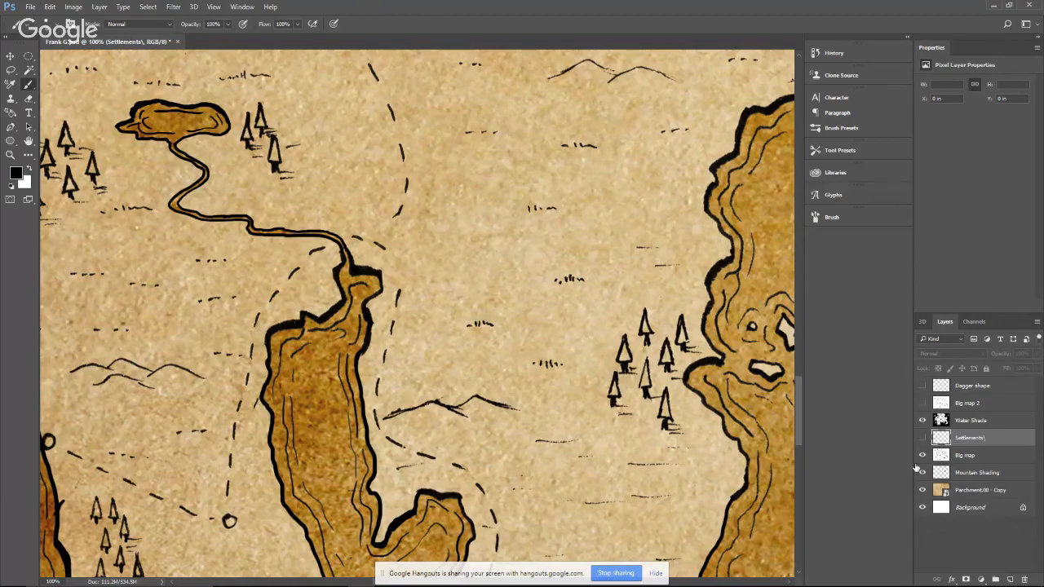
double_click(990, 440)
left_click(992, 439)
key("BackSpace")
key("Return")
Make the Settlements layer visible so it can be painted on
scroll(395, 277, "up", 2)
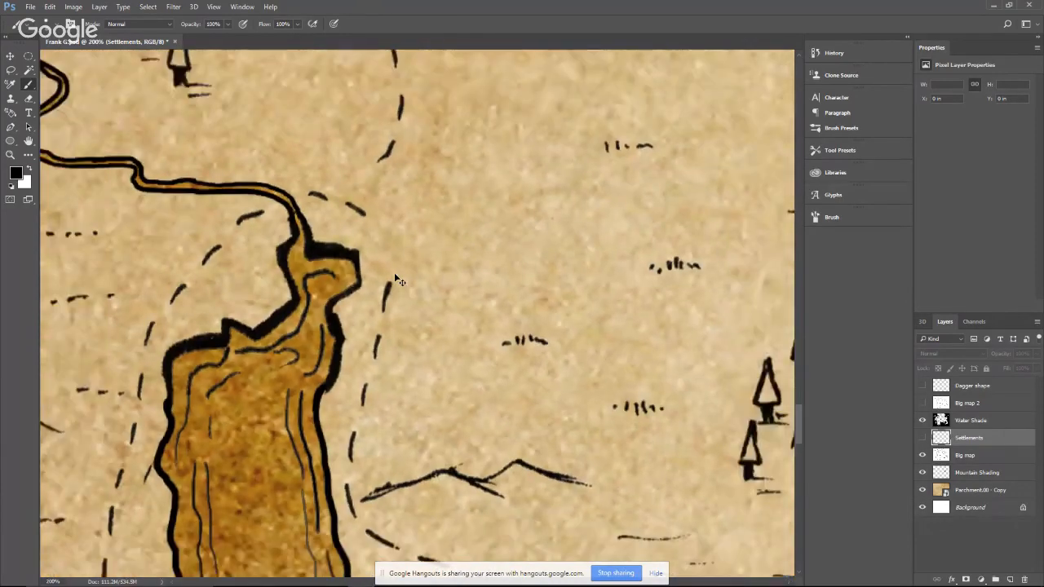
scroll(395, 276, "down", 2)
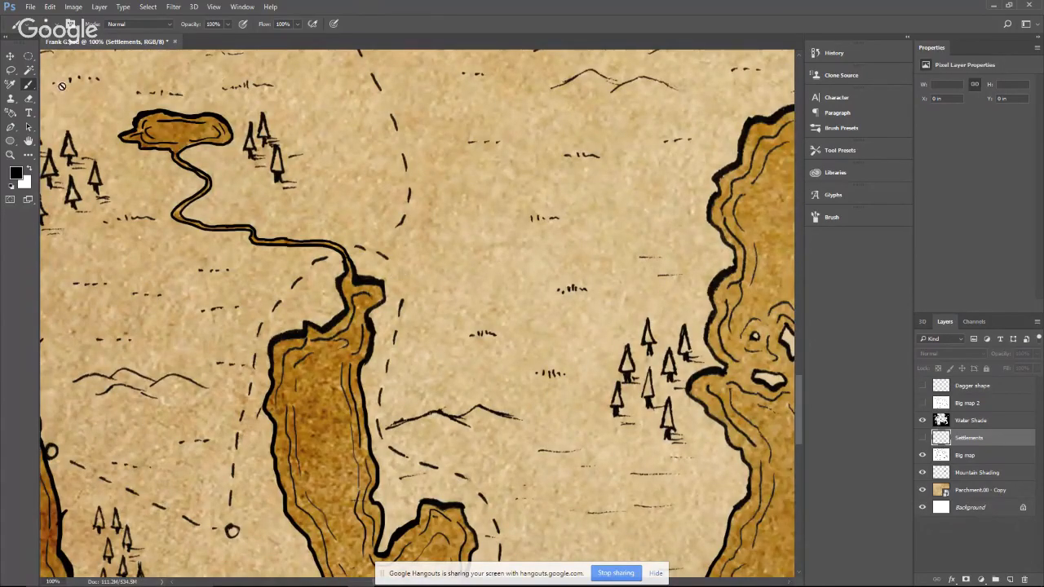
left_click(402, 275)
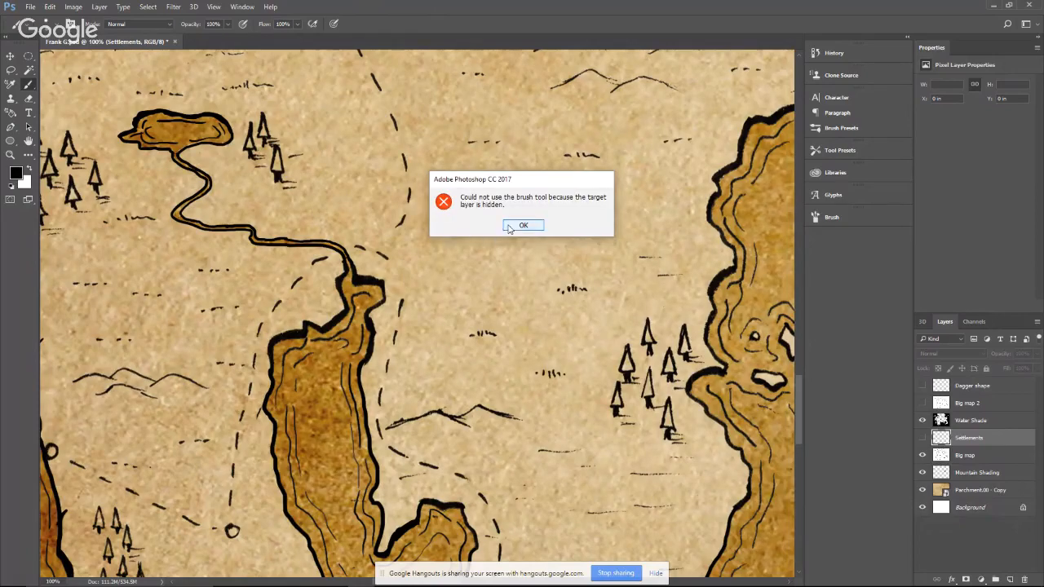
left_click(514, 228)
left_click(923, 438)
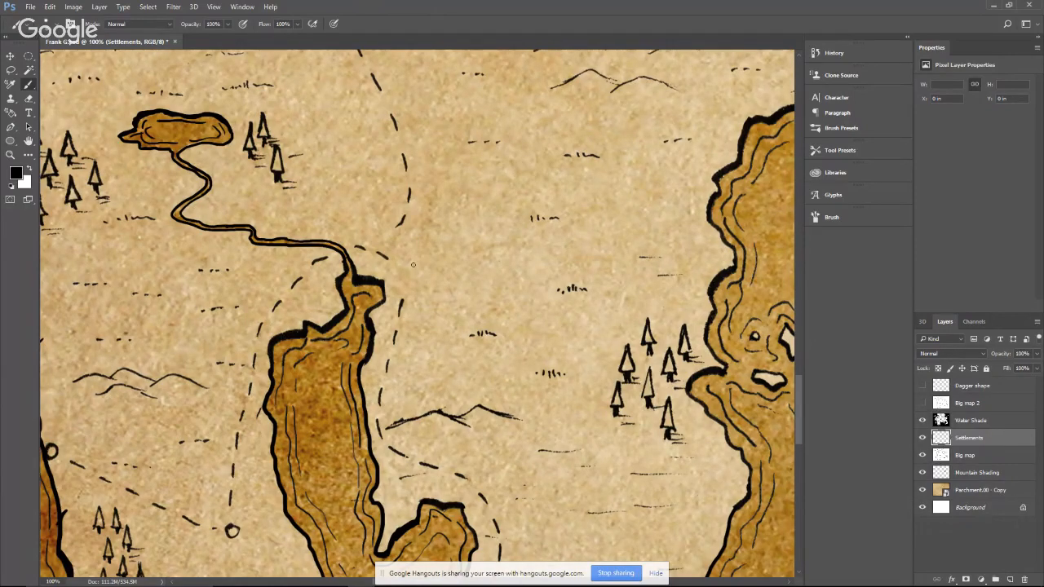
Paint a small castle's central tower and low base walls in black with an 8 px brush, east of the inlet's northern tip
left_click_drag(413, 263, 417, 282)
right_click(411, 279)
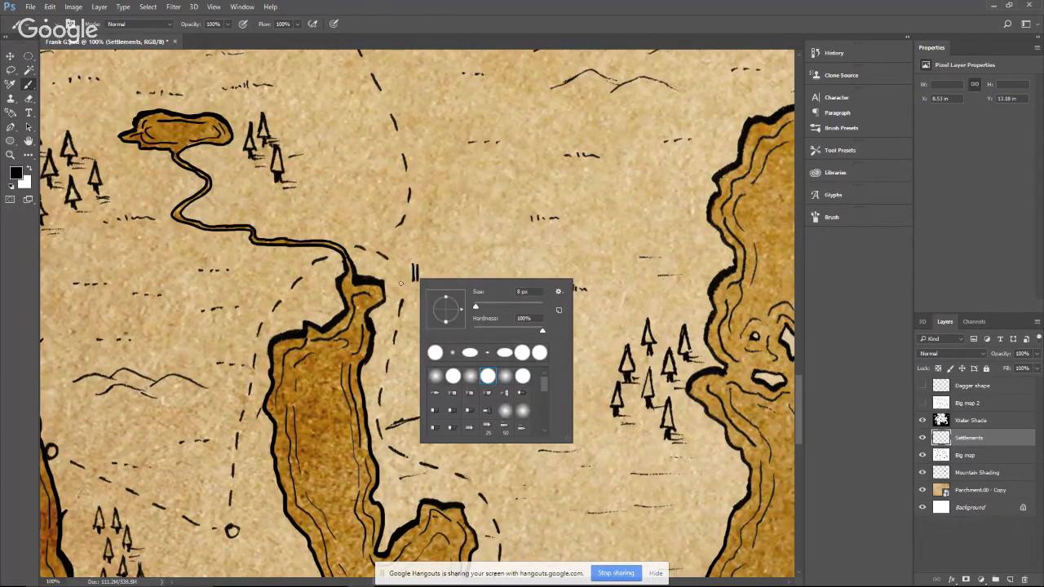
left_click(400, 283)
left_click_drag(399, 283, 430, 283)
key("ctrl+z")
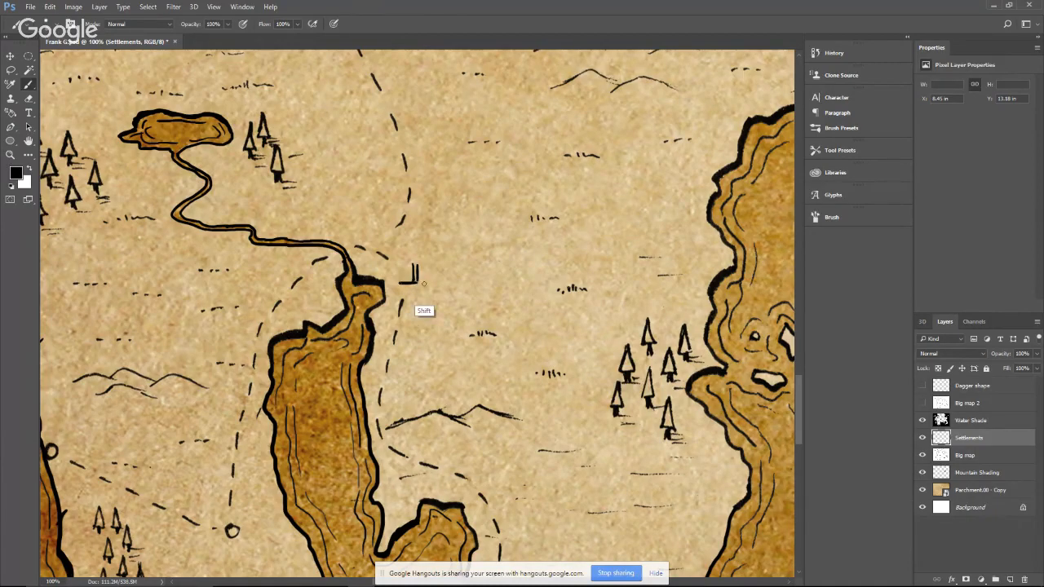
left_click(430, 284, "shift")
left_click_drag(430, 284, 416, 284)
right_click(416, 277)
key("Escape")
left_click_drag(413, 279, 403, 279)
right_click(403, 279)
key("Escape")
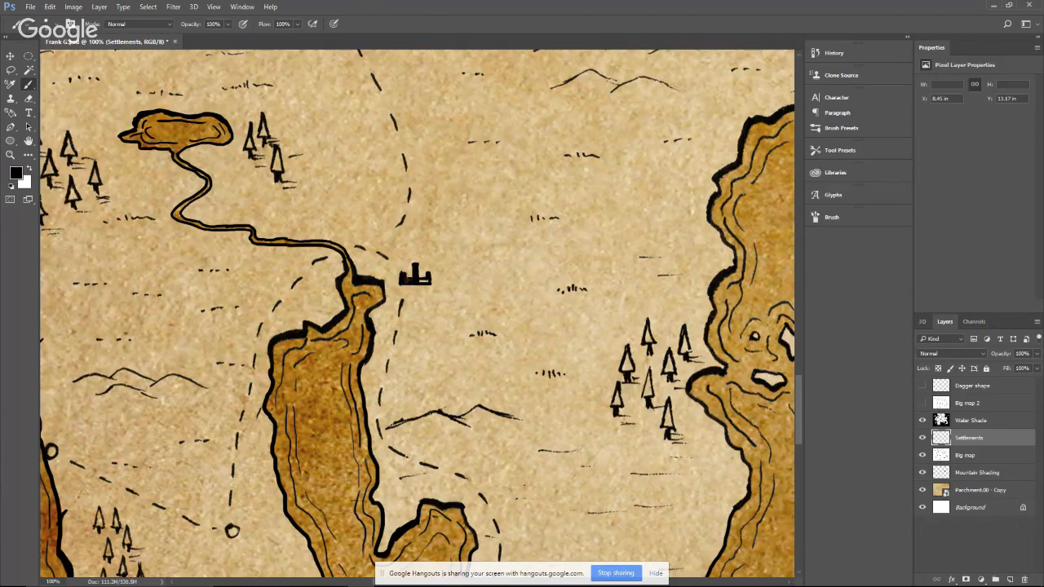
Fill in the castle icon's walls and add pointed roofs to its side and central towers
left_click_drag(415, 282, 429, 275)
right_click(428, 276)
key("Escape")
right_click(401, 270)
key("Escape")
left_click_drag(430, 269, 433, 271)
right_click(413, 262)
left_click_drag(416, 261, 422, 277)
key("ctrl+minus")
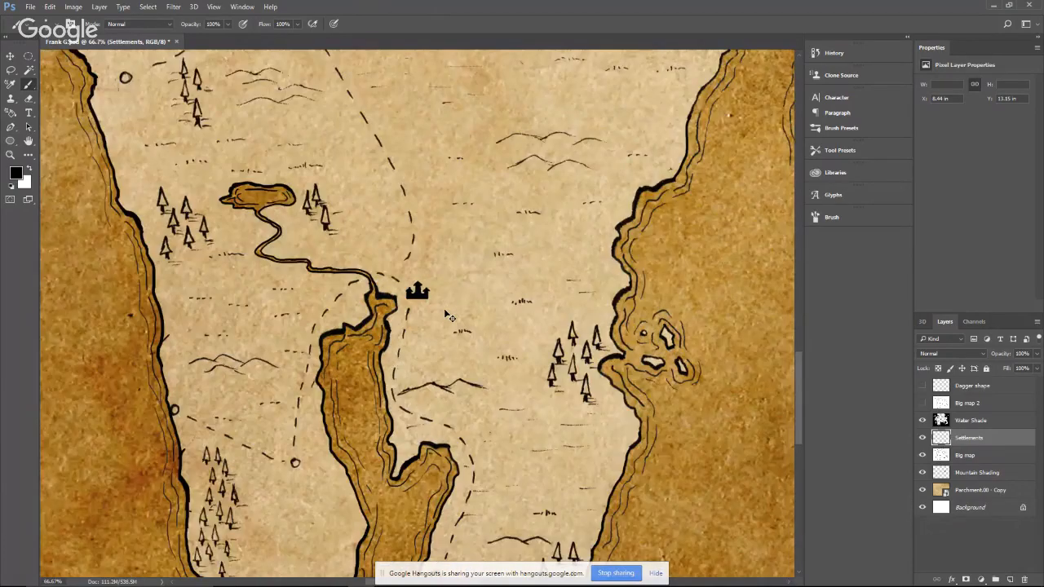
key("ctrl+minus")
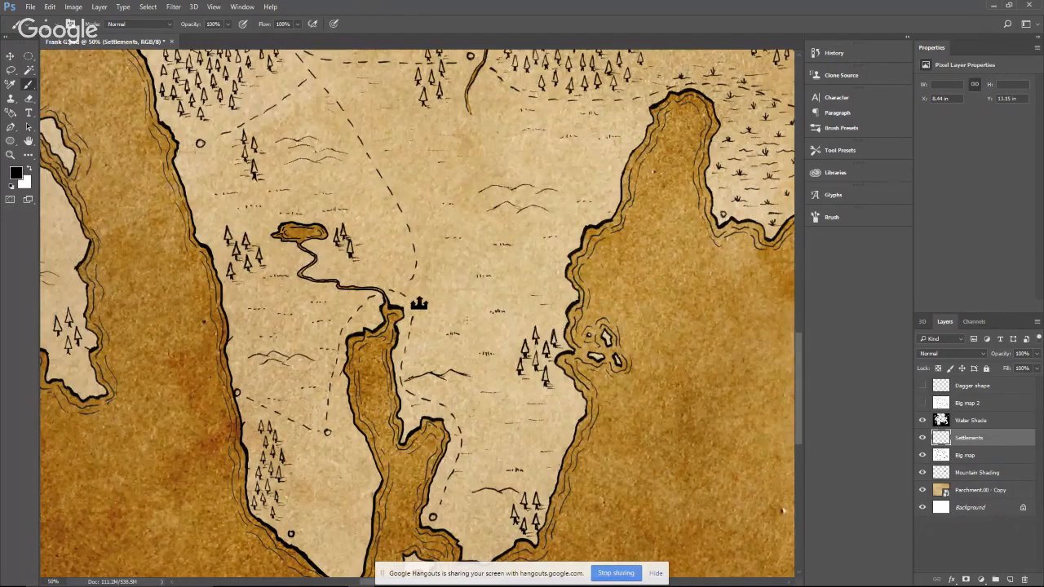
Paint a small solid black tower with a flared top east of the castle icon and swap the foreground and background colours
key("ctrl+plus")
key("ctrl+plus")
mouse_move(487, 301)
left_mouse_down()
mouse_move(494, 324)
mouse_move(496, 303)
mouse_move(490, 322)
left_mouse_up()
right_click(491, 319)
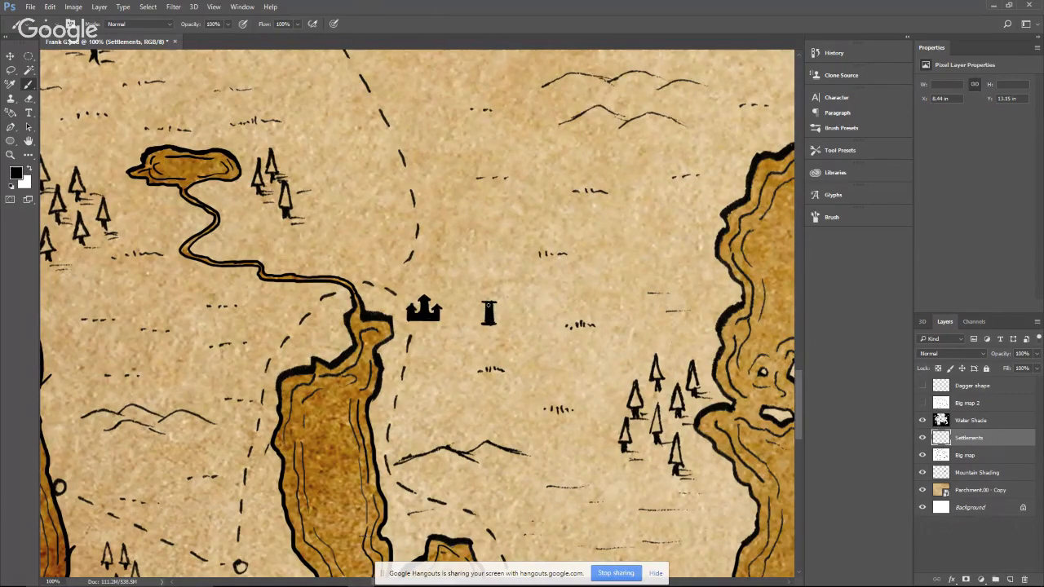
left_click_drag(496, 319, 494, 308)
key("x")
Switch to the browser and examine the illustrated reference maps for how their towns, castles and towers are drawn
key("alt+Tab")
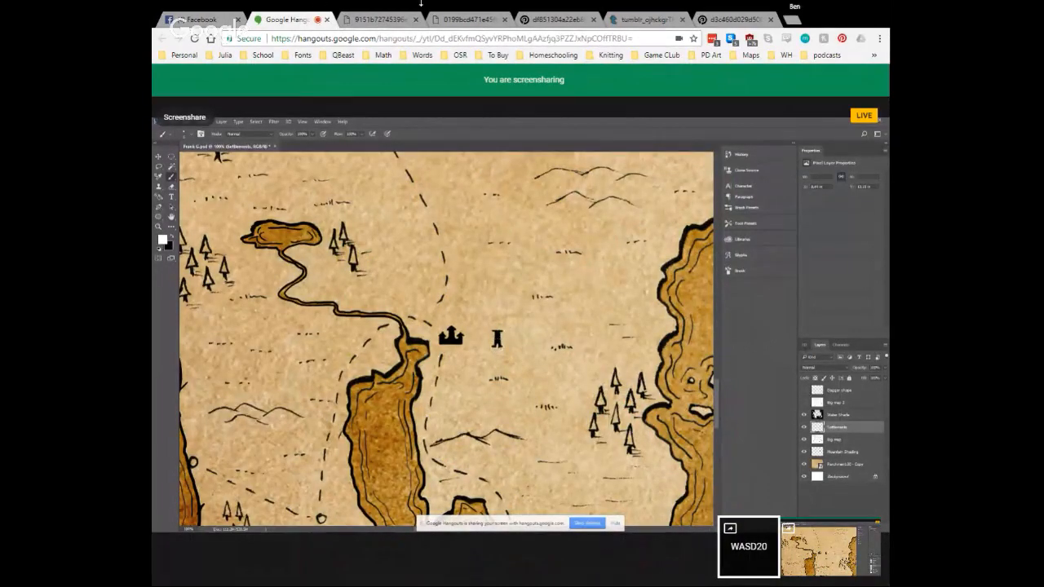
key("alt+Tab")
key("alt+Tab")
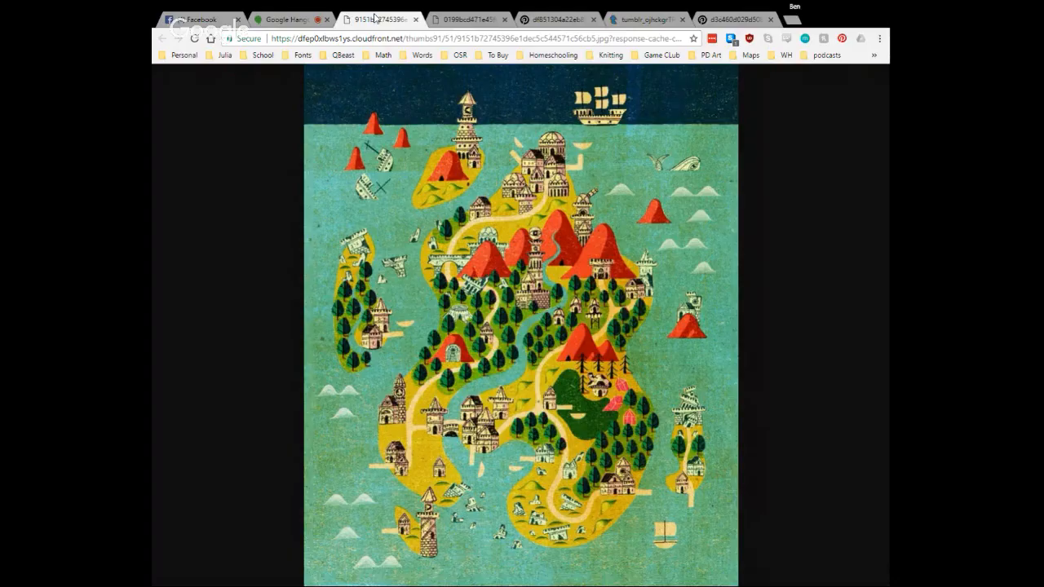
left_click(472, 20)
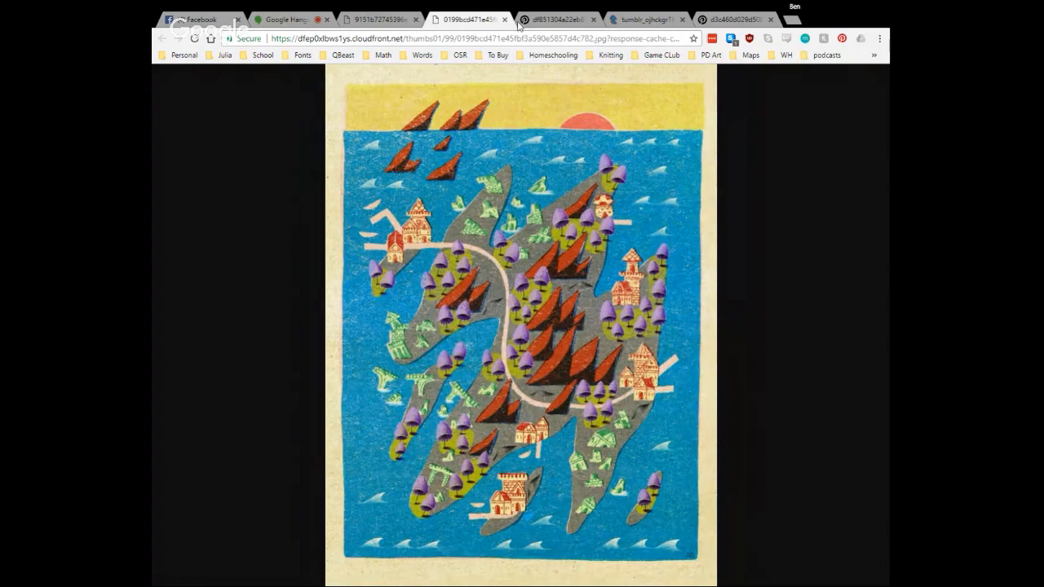
left_click(554, 19)
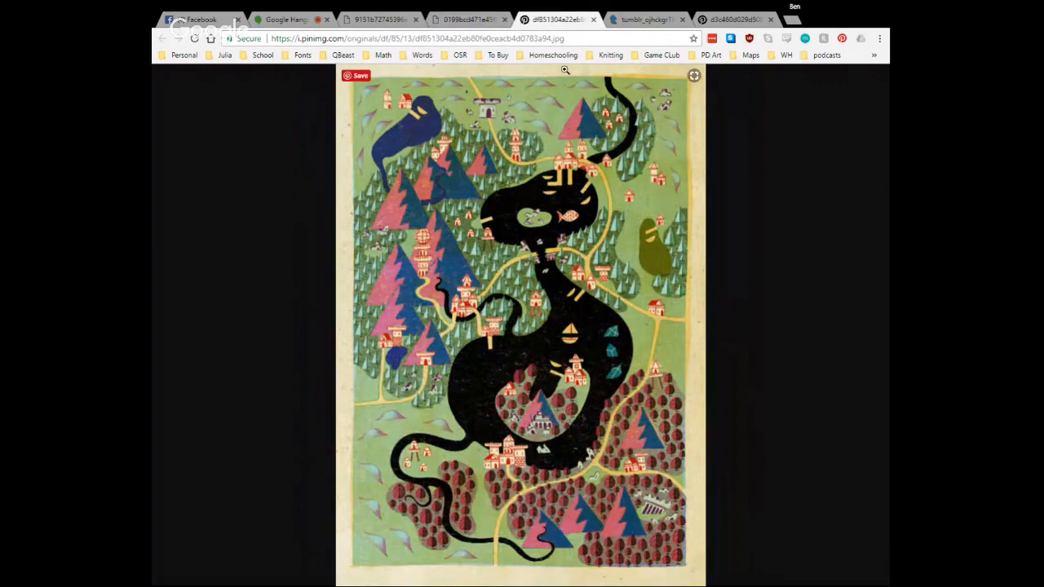
left_click(641, 20)
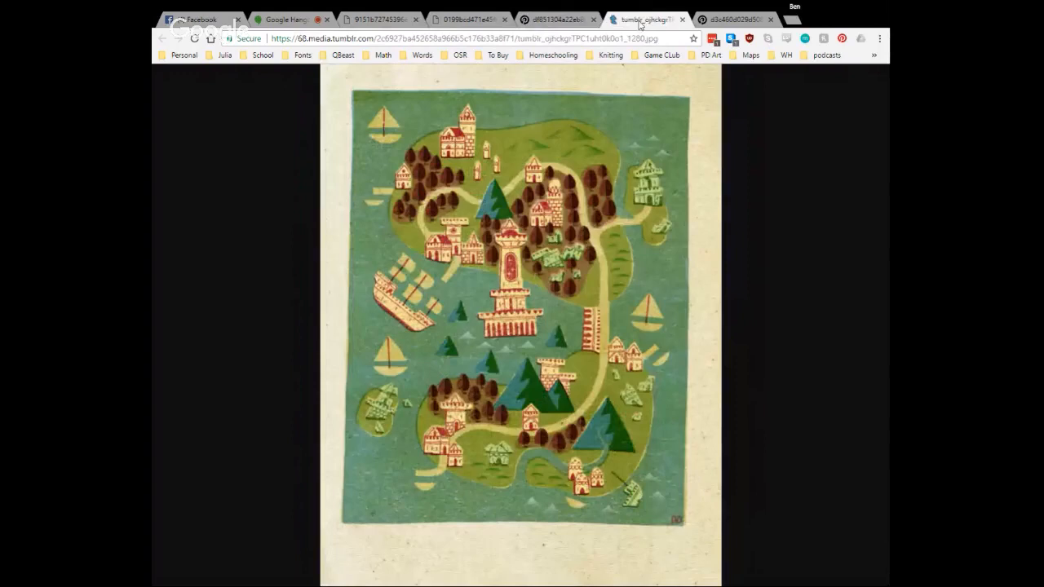
left_click(722, 20)
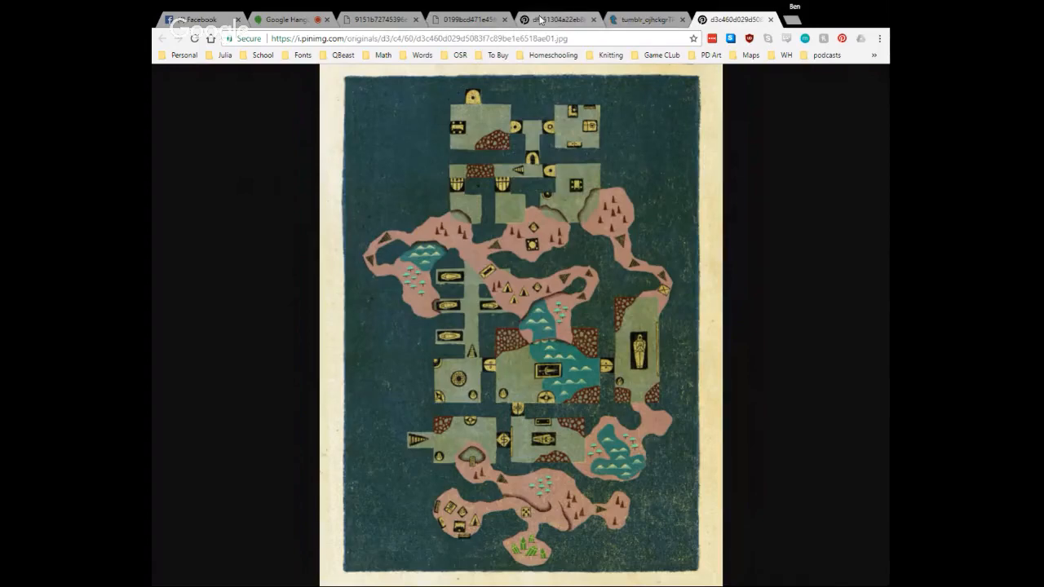
left_click(540, 20)
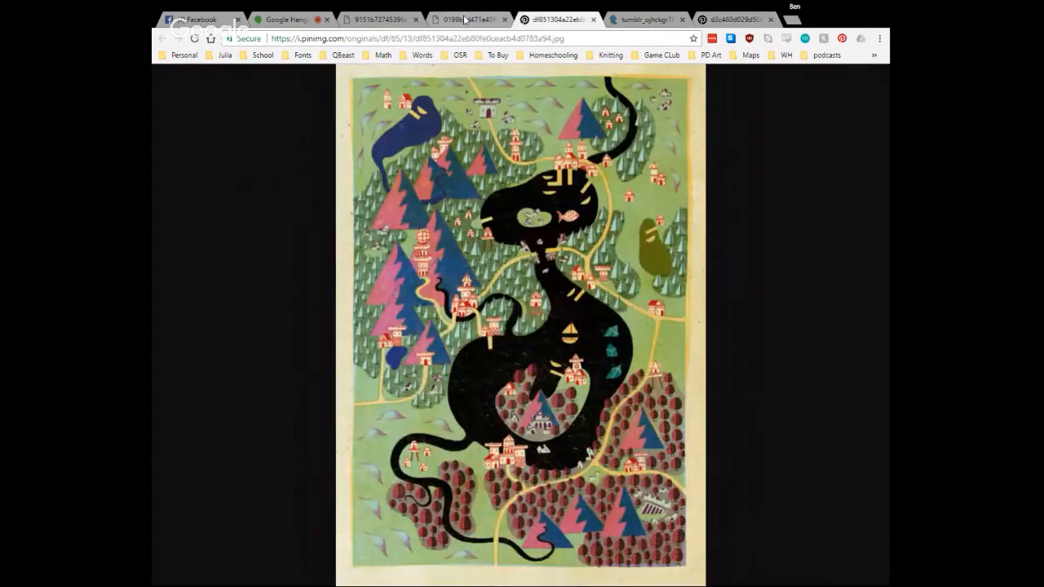
left_click(280, 20)
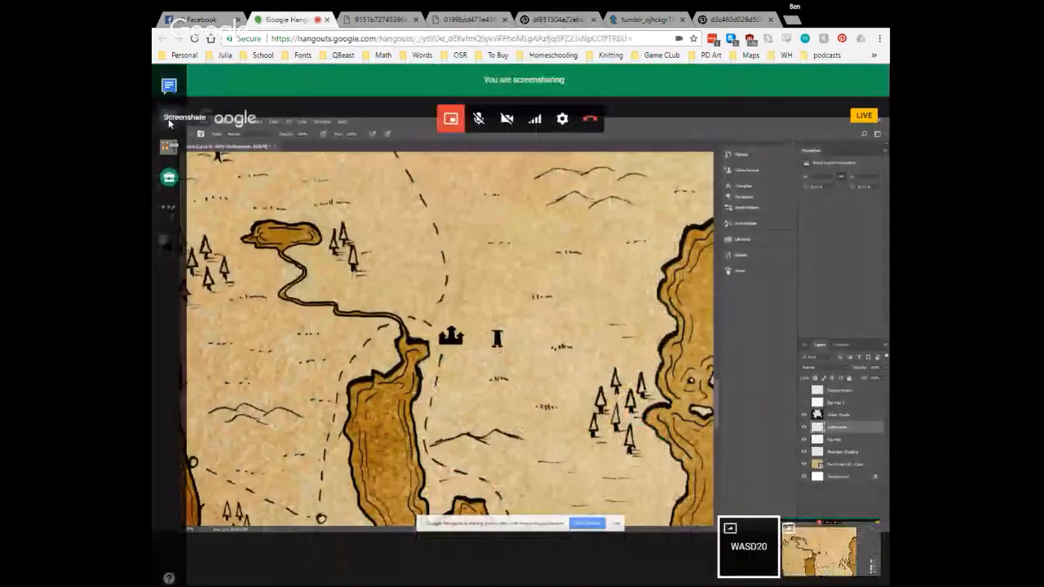
left_click(725, 570)
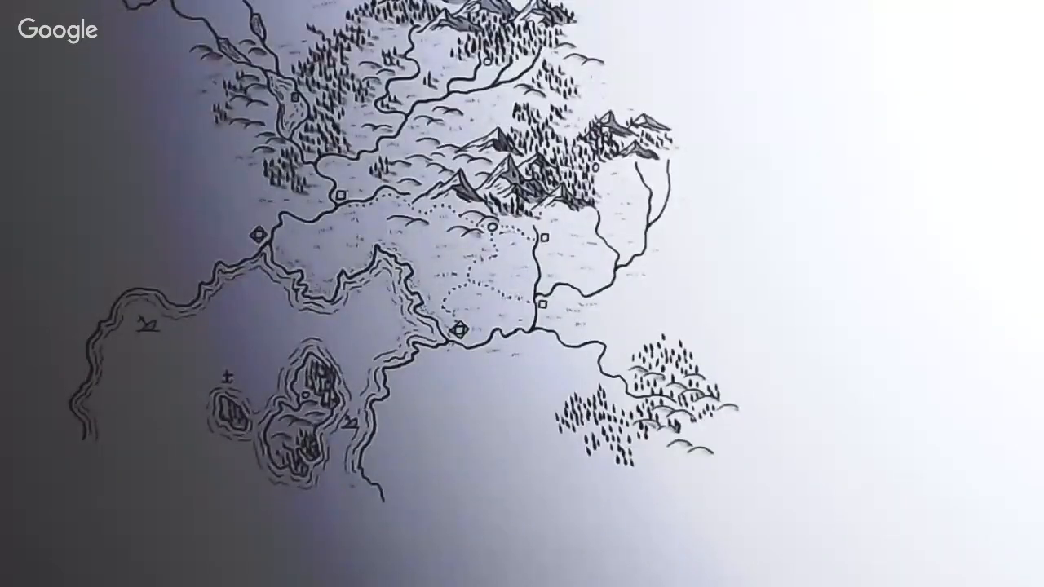
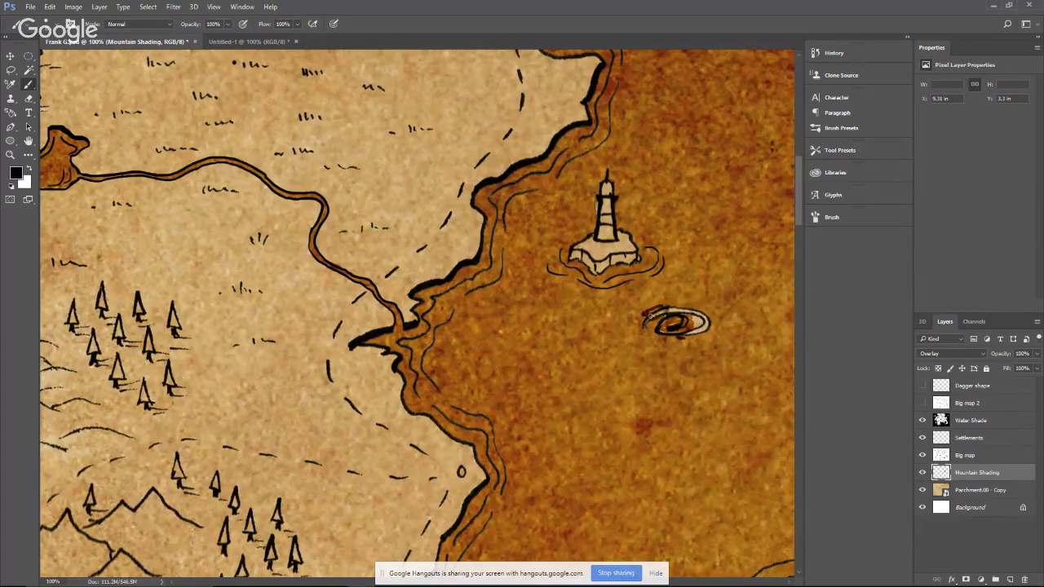
Undo the whirlpool shading on the Mountain Shading layer and shade the inside of the whirlpool south of the lighthouse on Water Shade
key("ctrl+z")
key("ctrl+z")
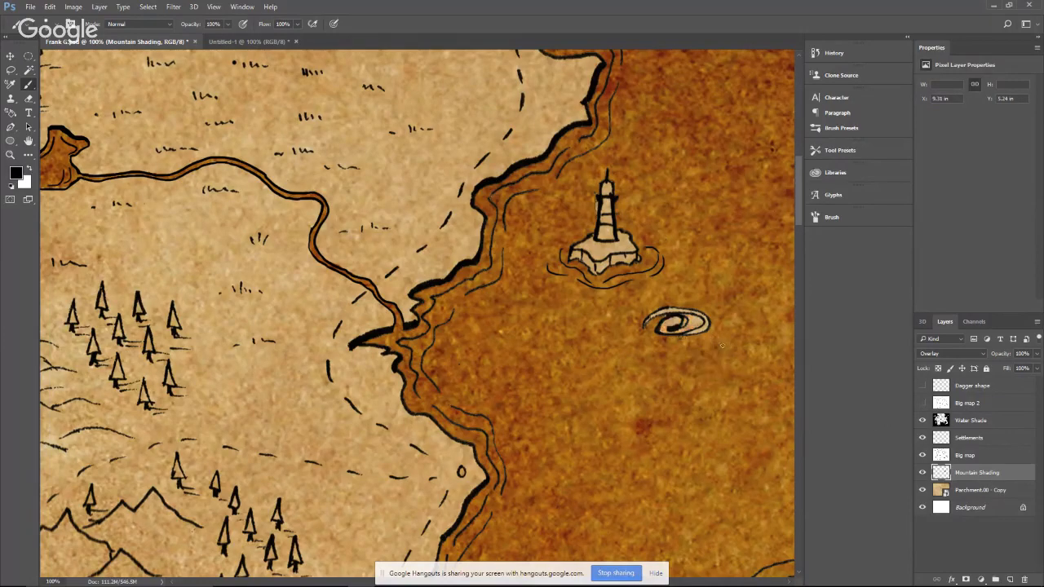
left_click(970, 419)
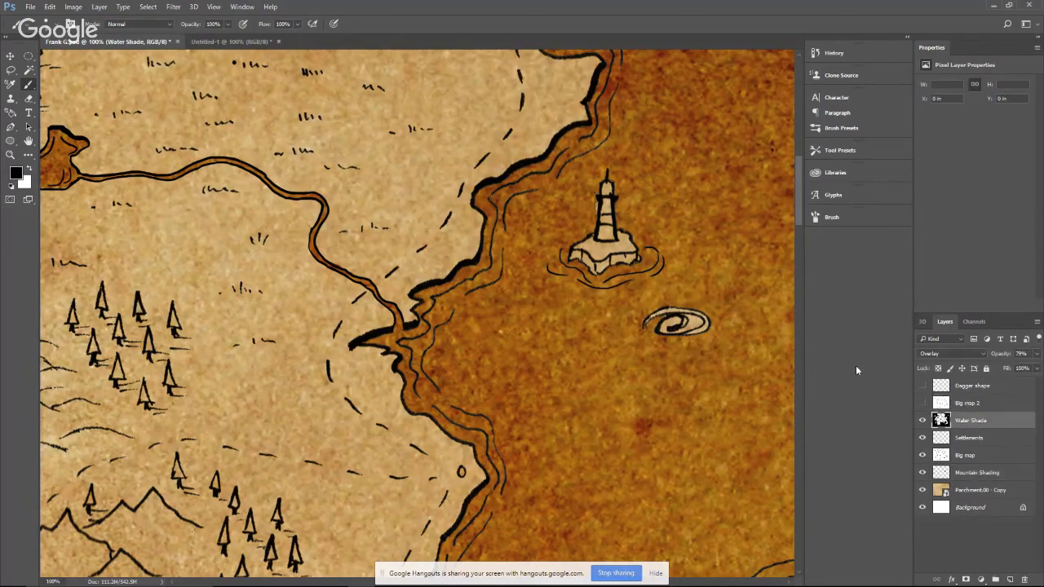
mouse_move(681, 324)
left_mouse_down()
mouse_move(665, 330)
mouse_move(712, 315)
left_mouse_up()
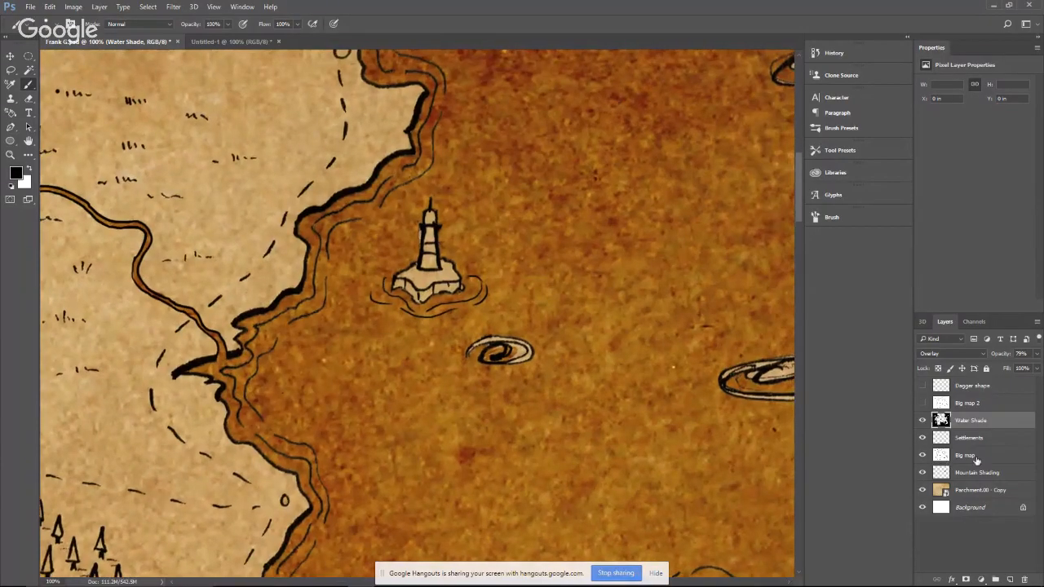
Erase the ink linework of the three sea whirlpools near the lighthouse on the Big map layer
left_click(965, 456)
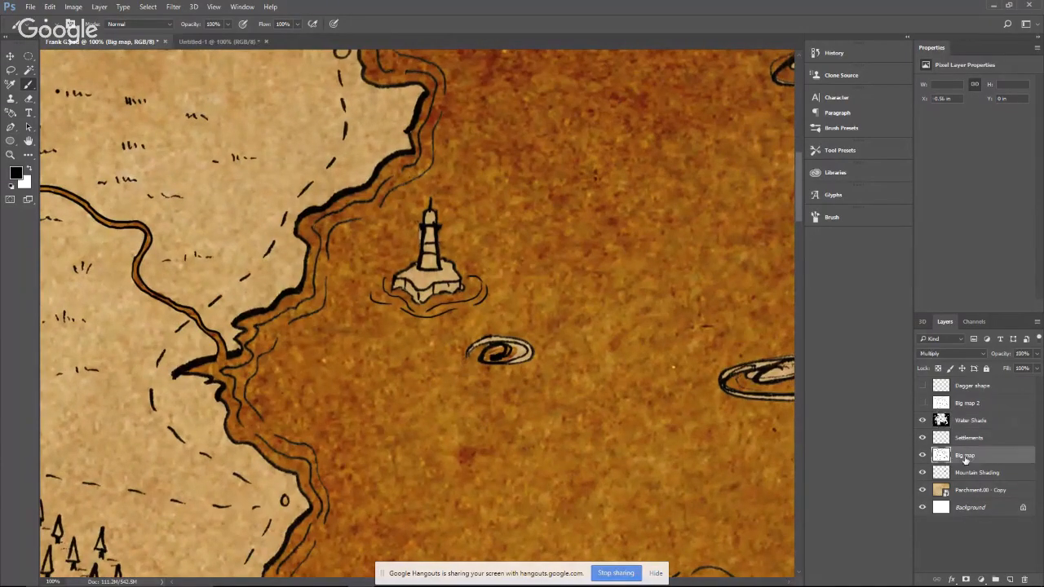
left_click_drag(714, 383, 454, 305)
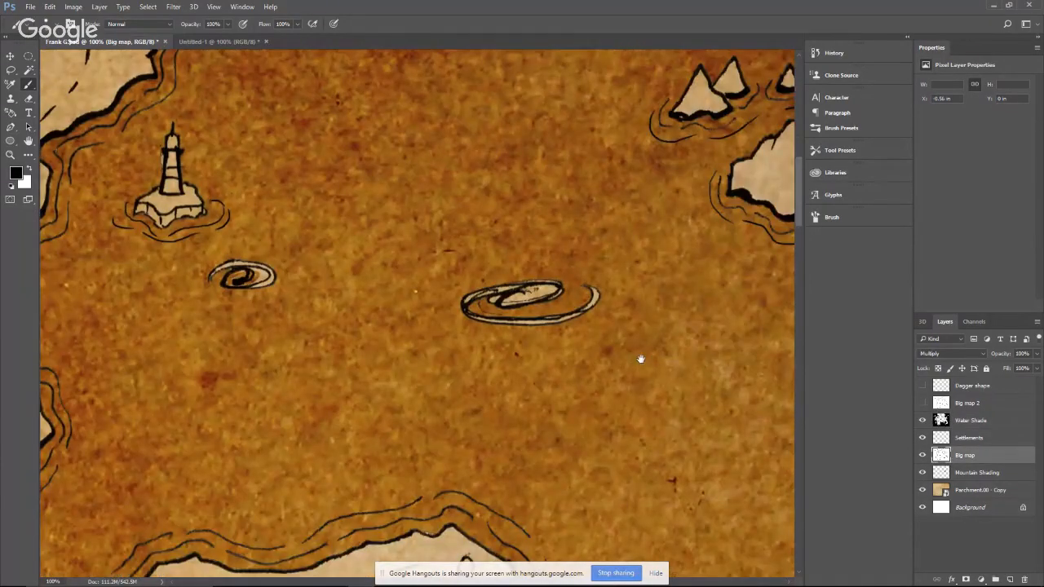
left_click_drag(641, 359, 667, 356)
key("ctrl+minus")
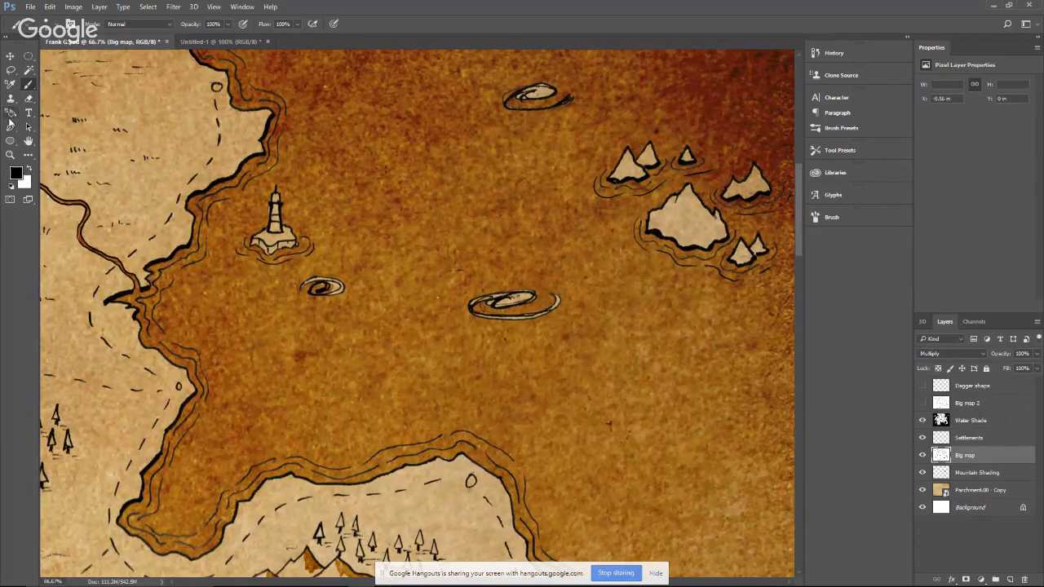
left_click(30, 99)
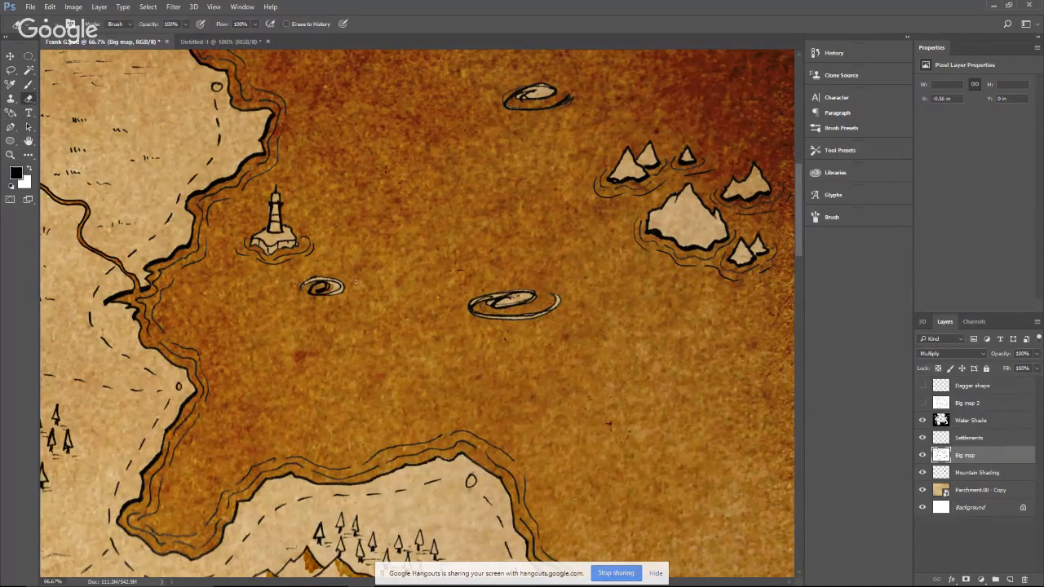
mouse_move(331, 280)
left_mouse_down()
mouse_move(329, 293)
mouse_move(338, 285)
mouse_move(320, 284)
mouse_move(322, 292)
left_mouse_up()
mouse_move(542, 313)
left_mouse_down()
mouse_move(502, 305)
mouse_move(530, 294)
mouse_move(550, 315)
mouse_move(512, 314)
mouse_move(556, 301)
left_mouse_up()
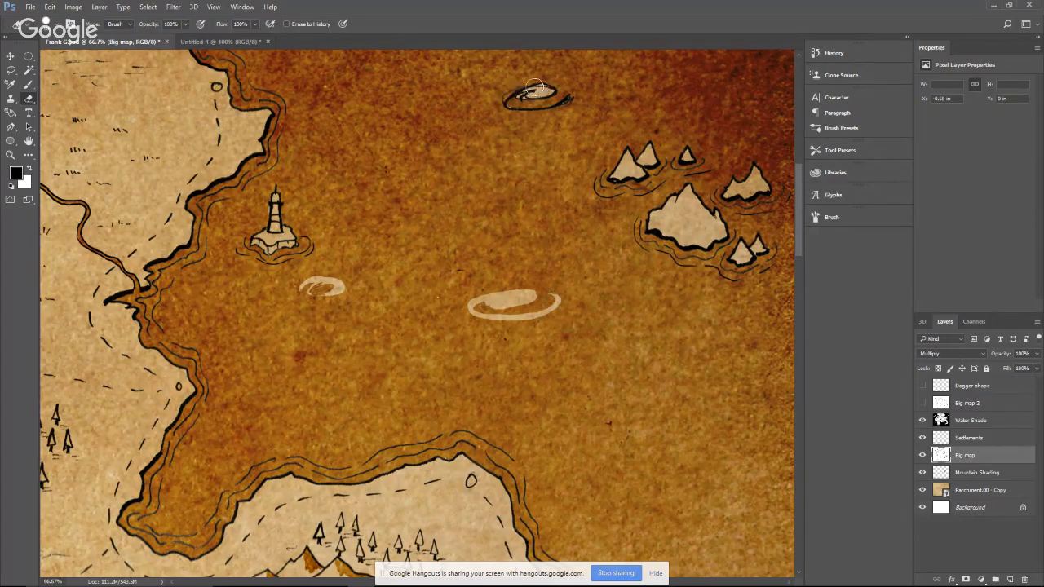
left_click_drag(536, 91, 565, 95)
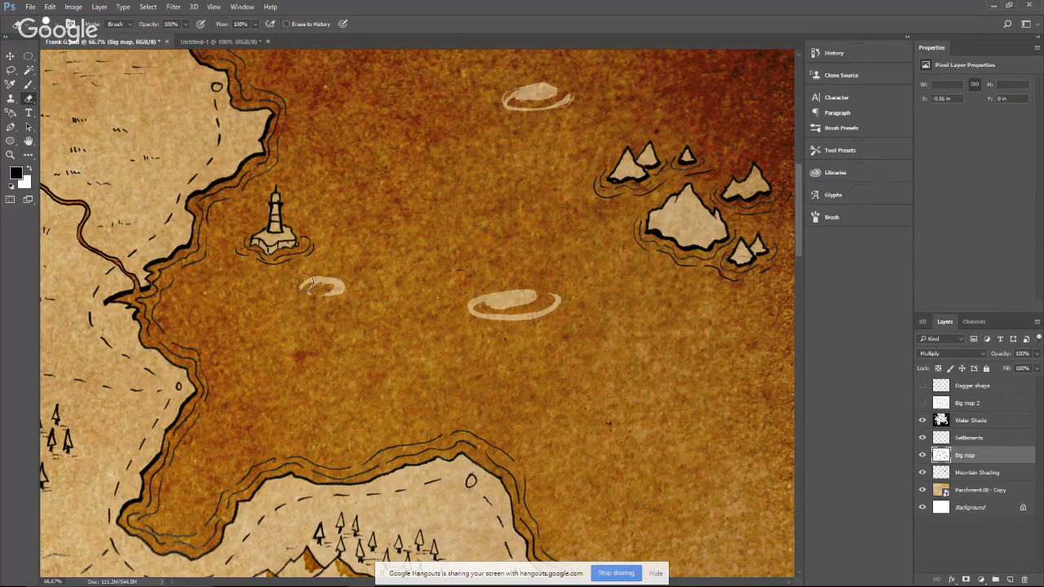
Paint black over the light patches of the three erased whirlpools on Water Shade and add a new layer named Water Swirls
left_click(30, 170)
left_click(30, 170)
left_click(29, 84)
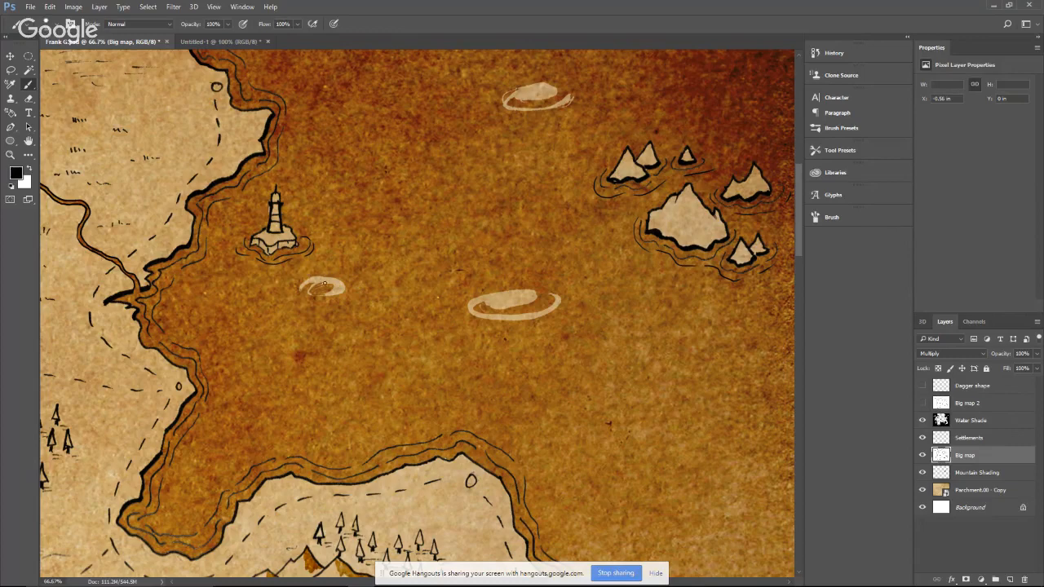
mouse_move(323, 276)
left_mouse_down()
mouse_move(300, 285)
mouse_move(312, 279)
mouse_move(318, 296)
left_mouse_up()
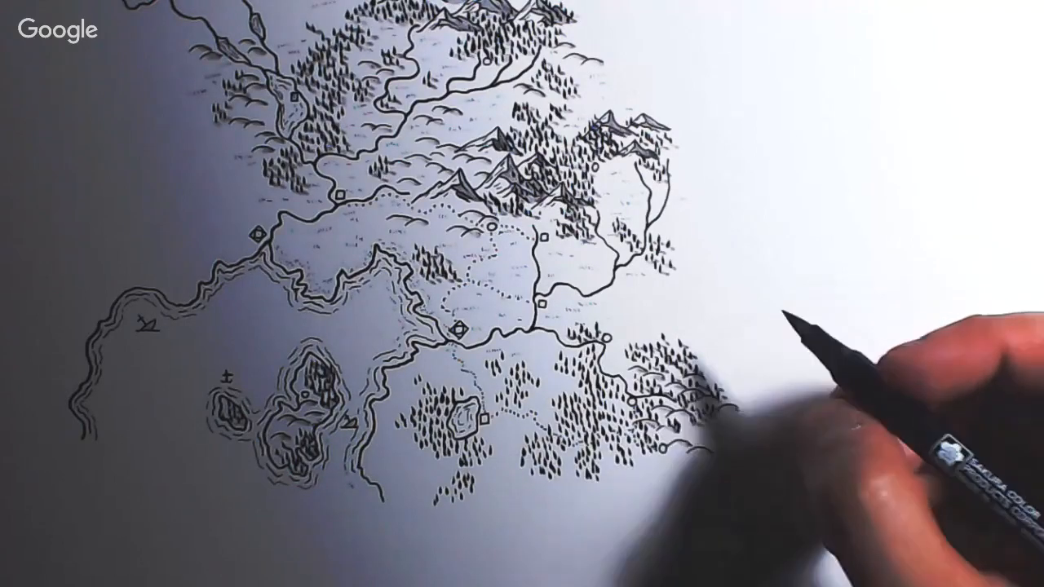
mouse_move(502, 309)
left_mouse_down()
mouse_move(460, 322)
mouse_move(498, 298)
mouse_move(479, 308)
mouse_move(487, 295)
mouse_move(518, 302)
mouse_move(493, 325)
mouse_move(547, 315)
mouse_move(558, 296)
mouse_move(518, 293)
left_mouse_up()
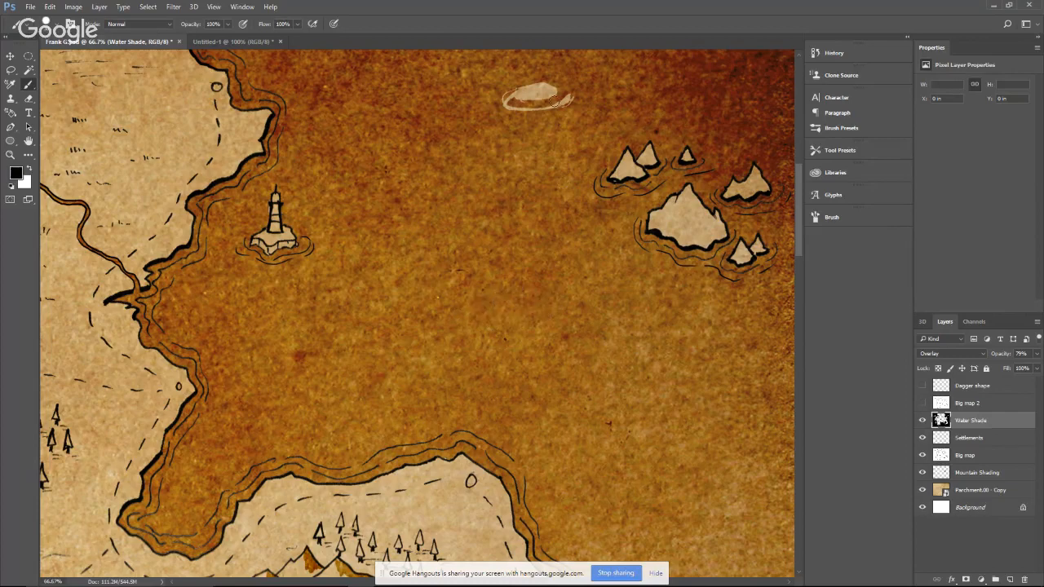
mouse_move(554, 101)
left_mouse_down()
mouse_move(512, 94)
mouse_move(567, 100)
left_mouse_up()
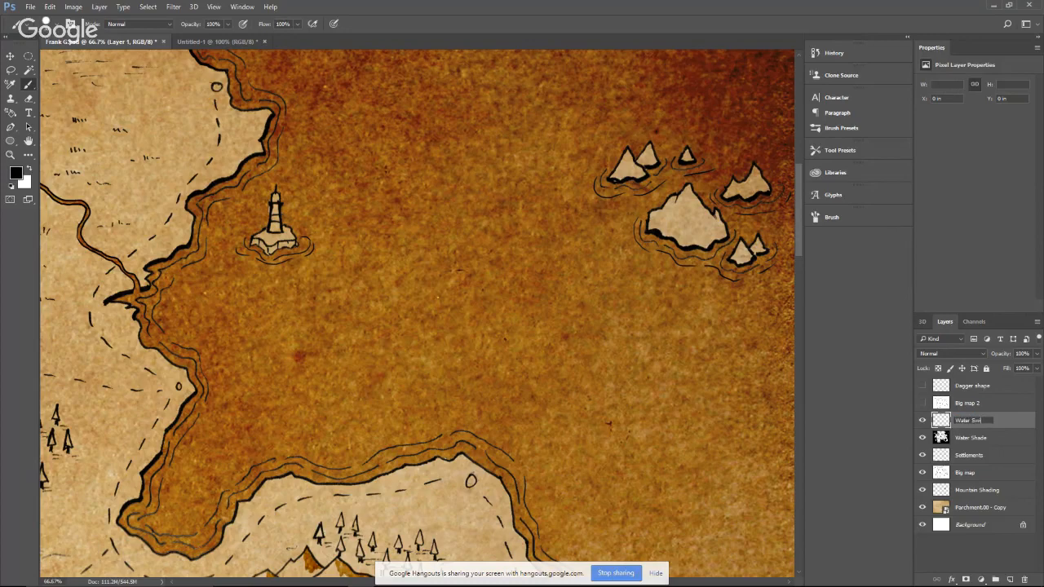
key("Return")
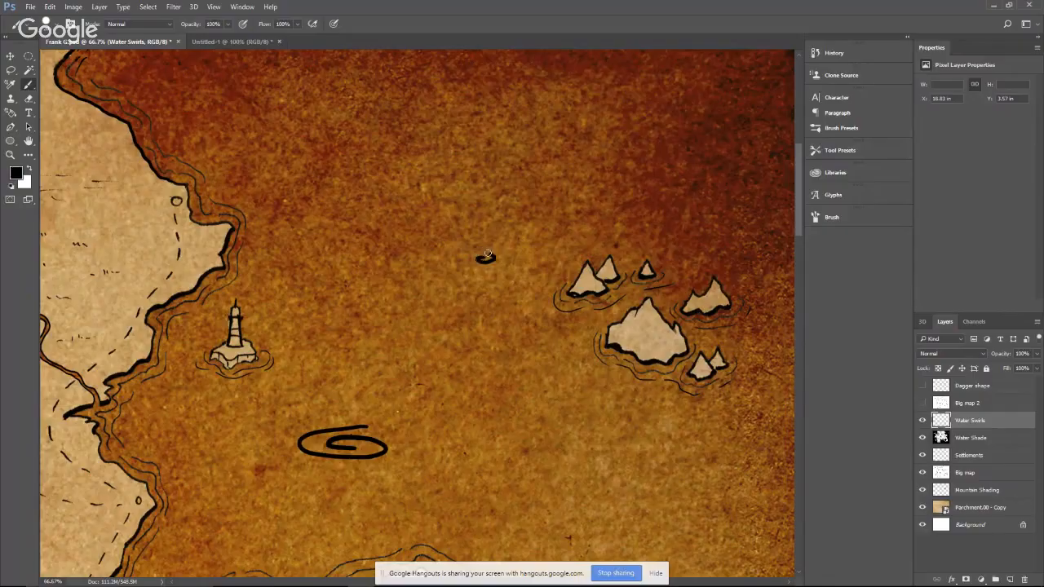
left_click_drag(488, 255, 466, 259)
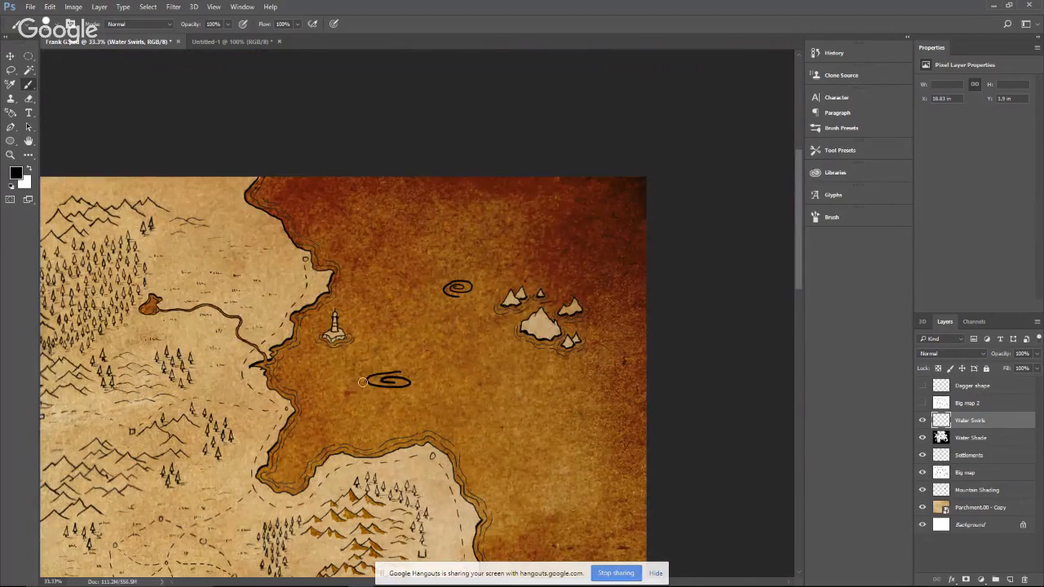
mouse_move(364, 380)
left_mouse_down()
mouse_move(377, 389)
mouse_move(416, 373)
left_mouse_up()
mouse_move(445, 293)
left_mouse_down()
mouse_move(477, 282)
mouse_move(468, 293)
left_mouse_up()
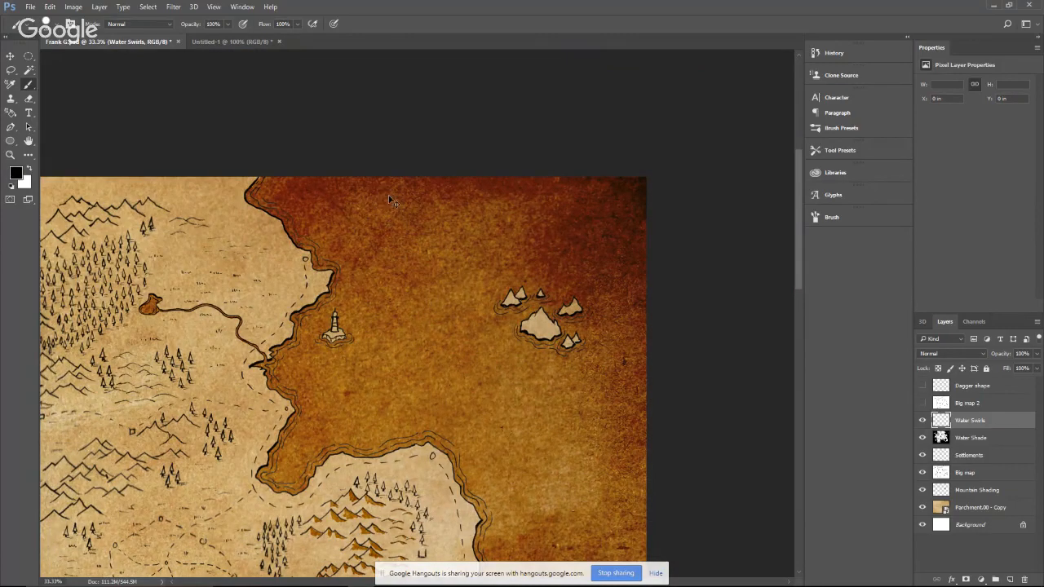
Draw two thin black spiral whirlpools with a 9 px brush, one between the lighthouse and the mountain islands, one southeast of the lighthouse
key("ctrl+plus")
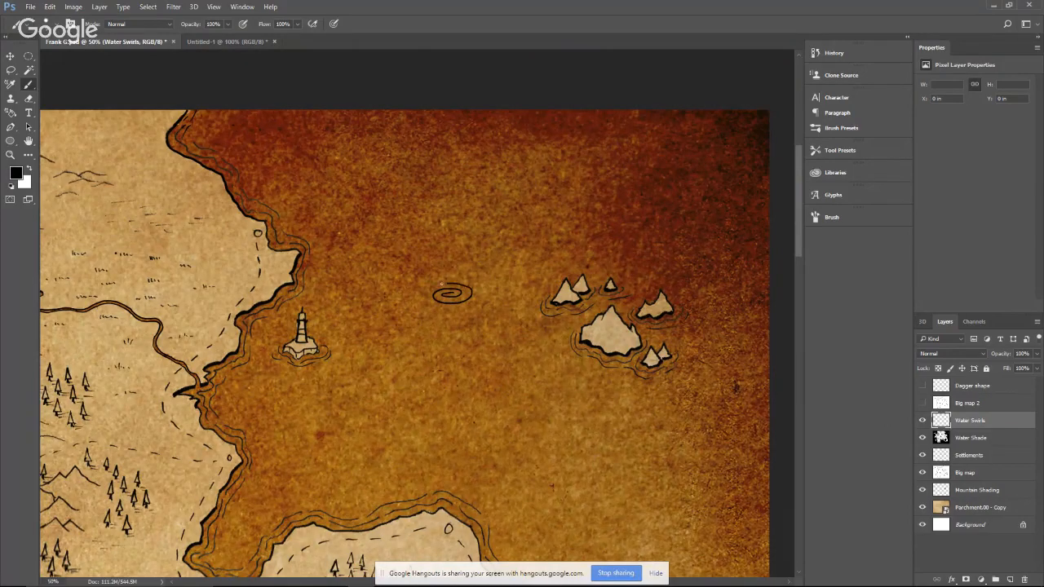
left_click_drag(442, 287, 457, 304)
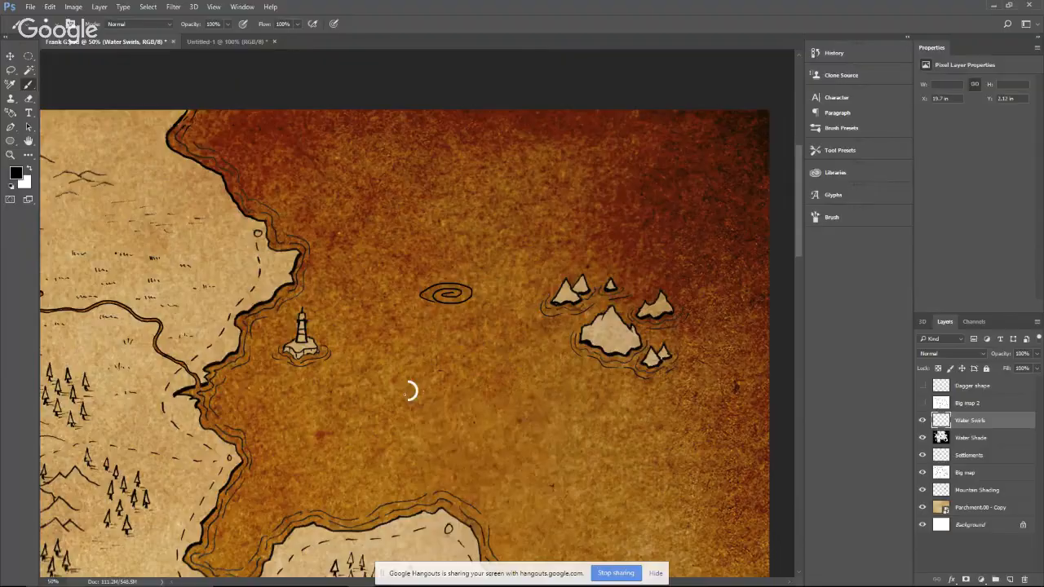
right_click(404, 394)
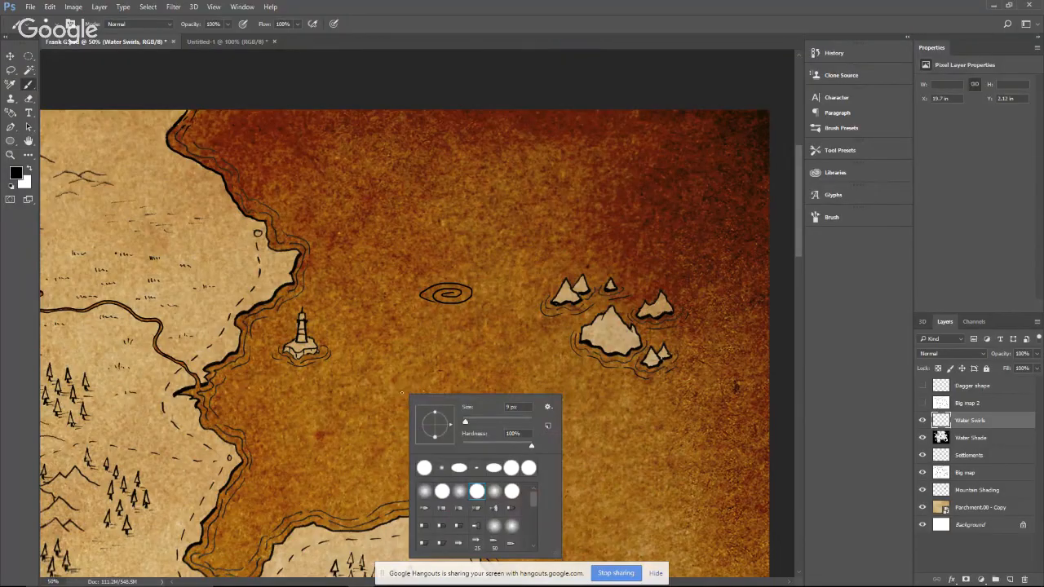
key("Escape")
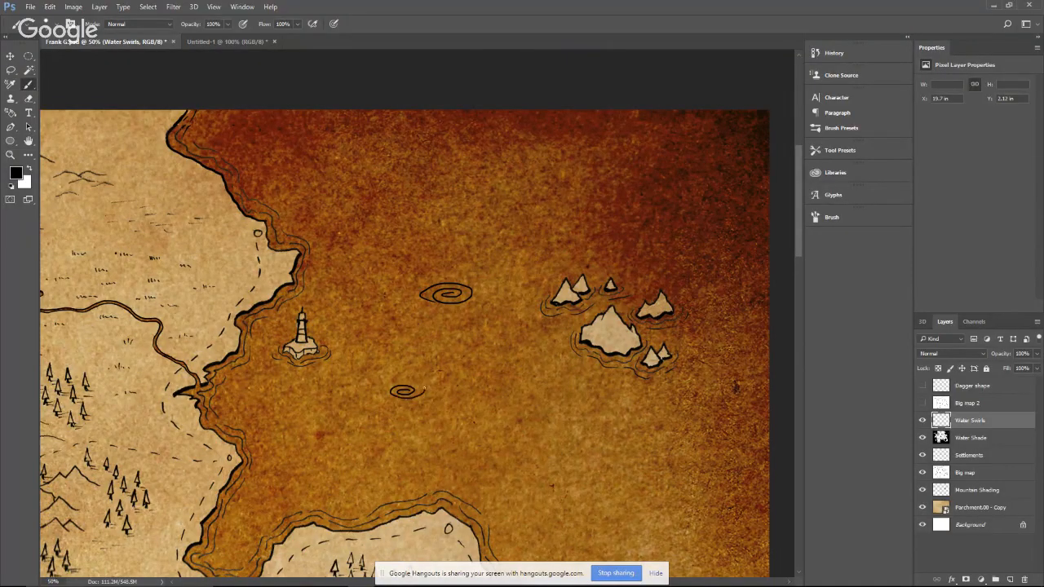
left_click_drag(425, 389, 397, 403)
Examine the coasts, rivers, forests, mountain ranges and settlement markers across the map for areas still needing work
left_click_drag(408, 338, 596, 186)
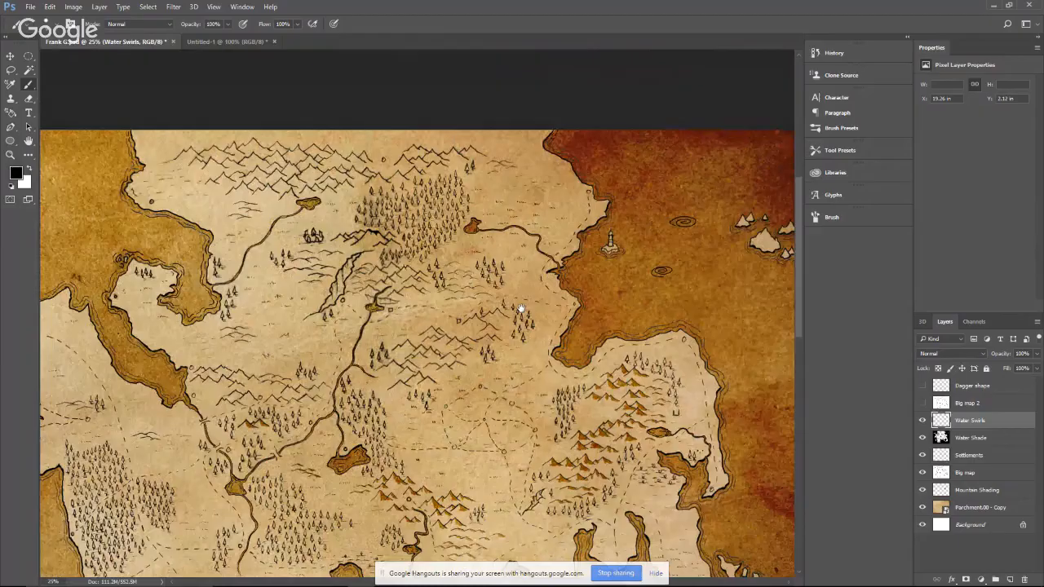
left_click_drag(518, 311, 534, 204)
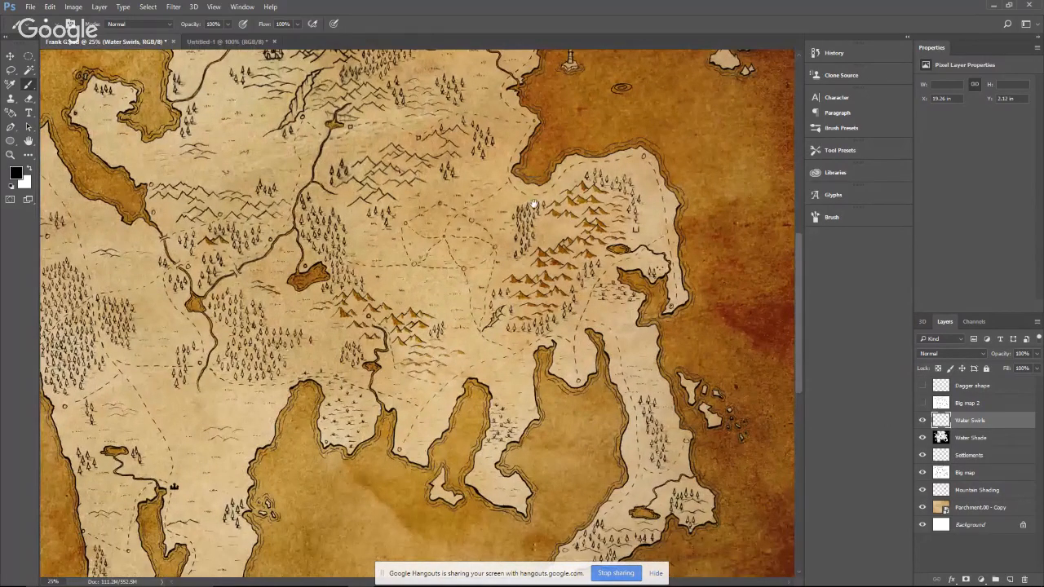
key("ctrl+plus")
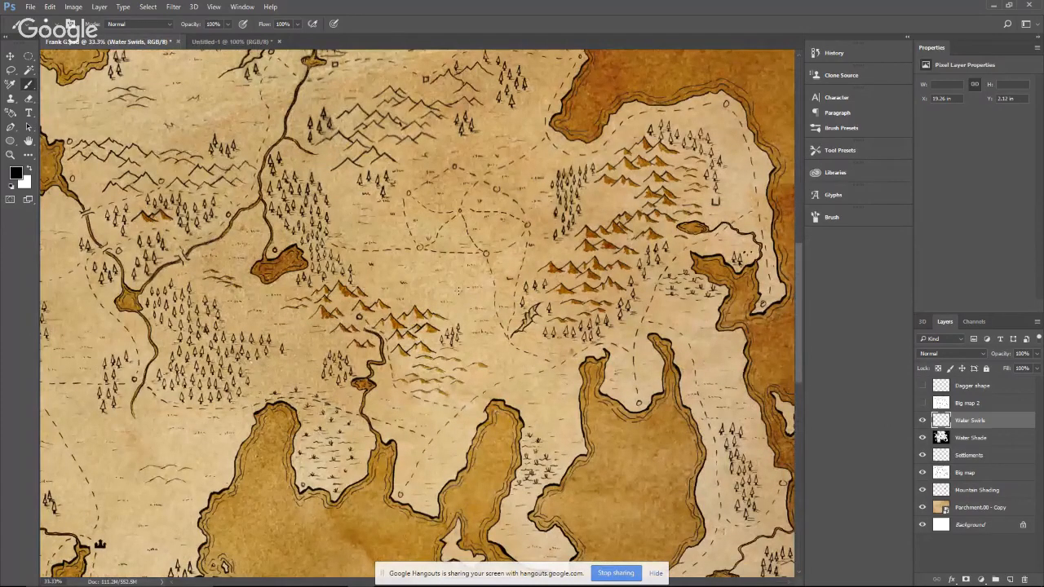
left_click_drag(572, 124, 551, 270)
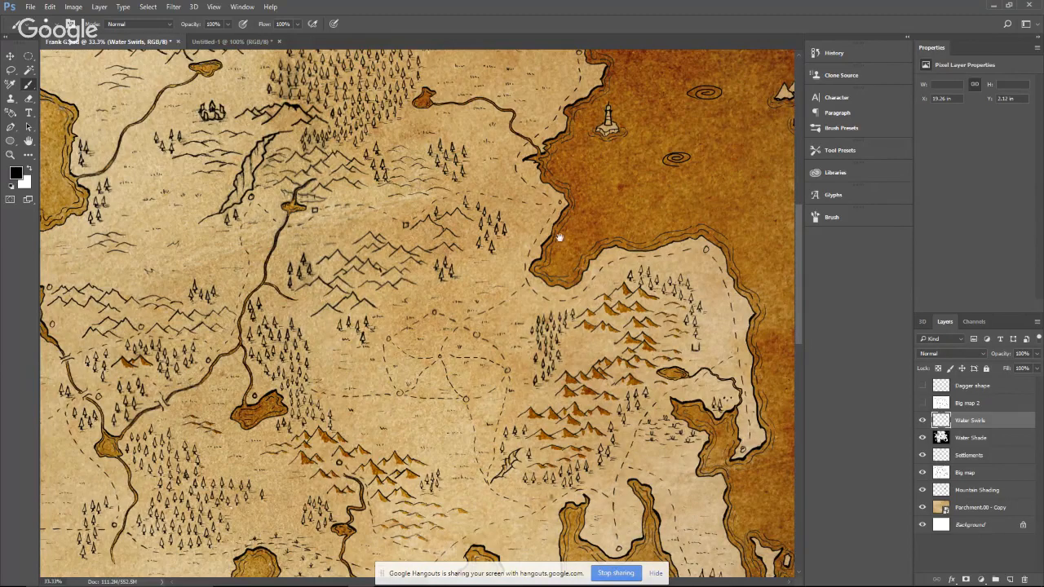
left_click_drag(577, 294, 579, 254)
left_click_drag(562, 374, 468, 459)
scroll(499, 327, "up", 1)
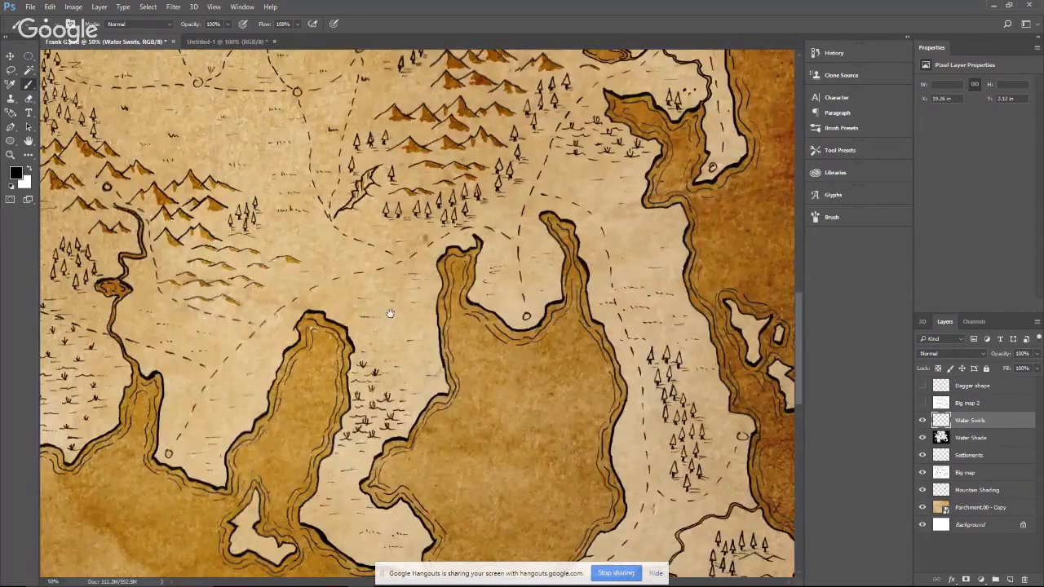
left_click_drag(390, 314, 441, 417)
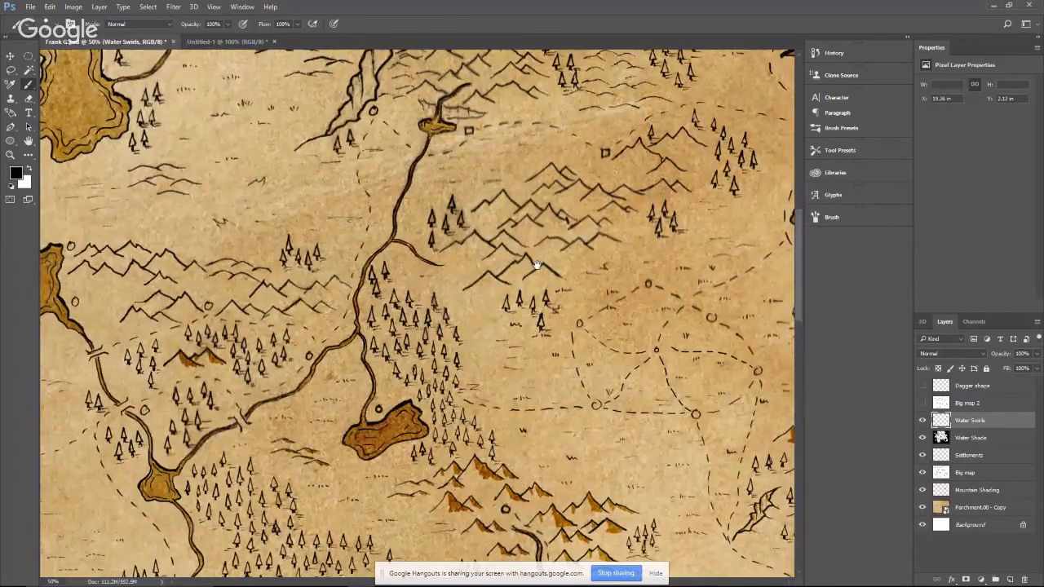
left_click_drag(536, 264, 685, 133)
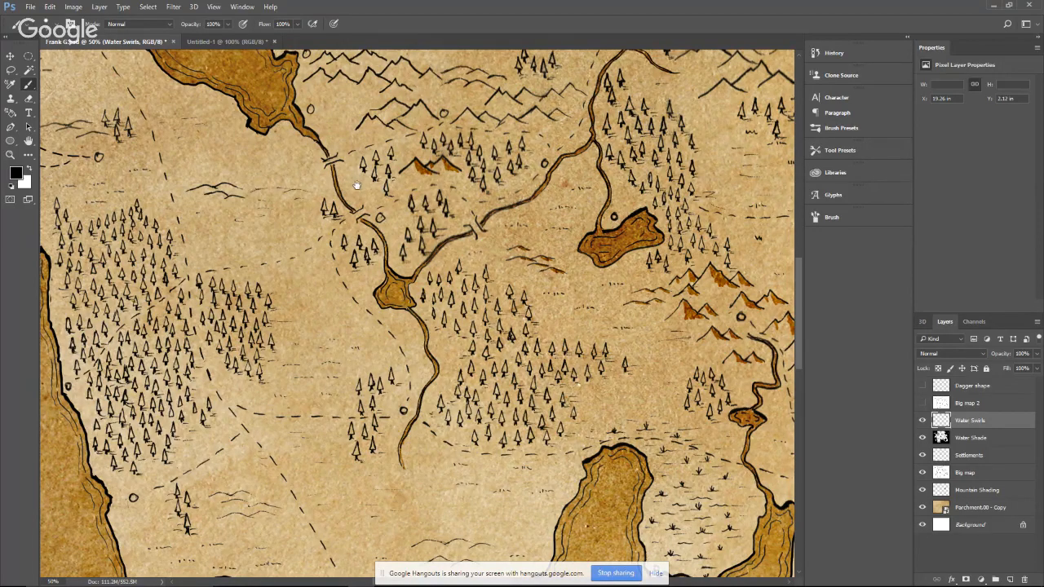
left_click_drag(360, 198, 454, 200)
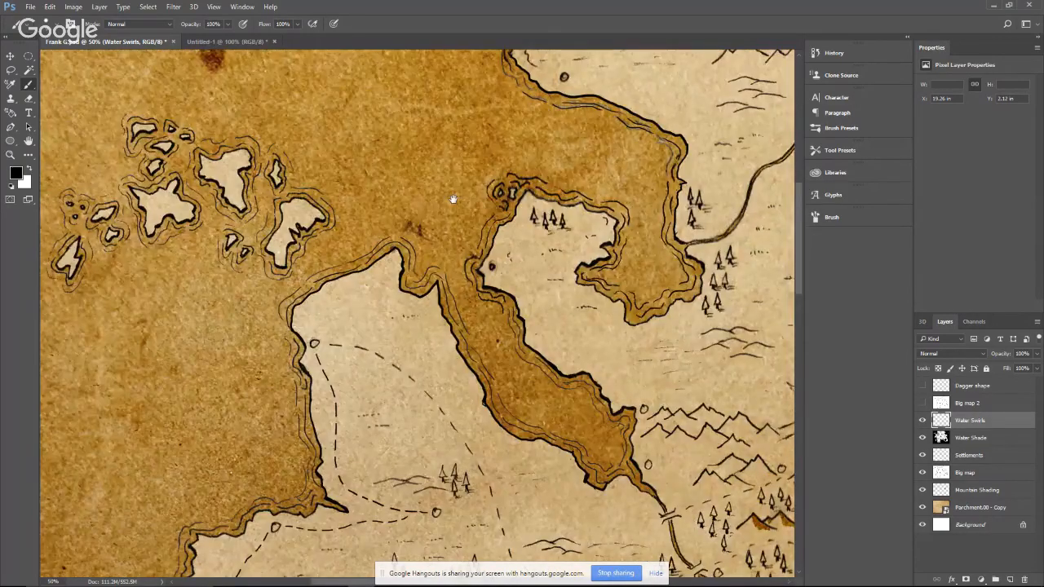
left_click_drag(583, 192, 395, 186)
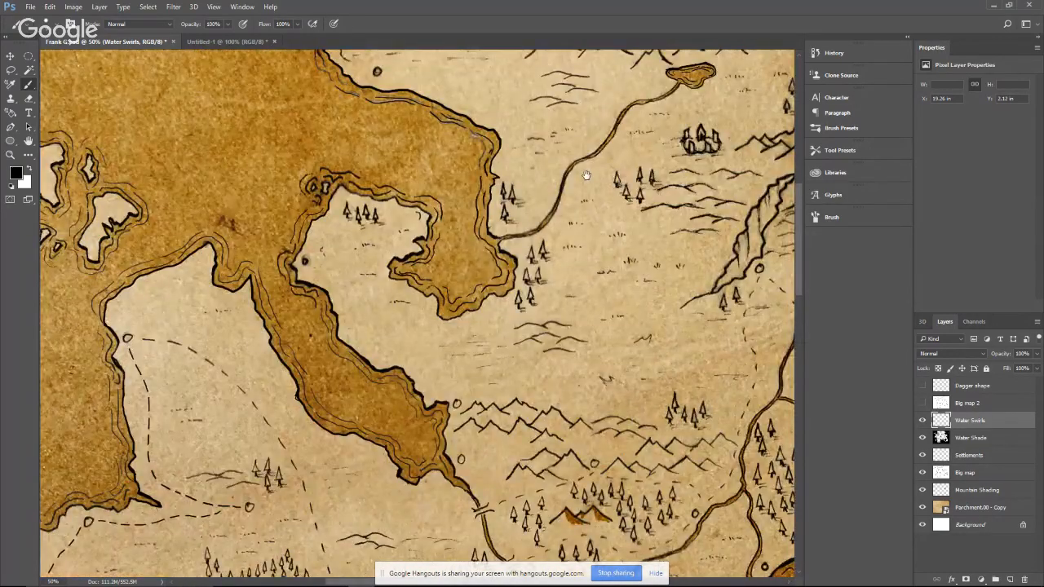
left_click_drag(587, 175, 316, 222)
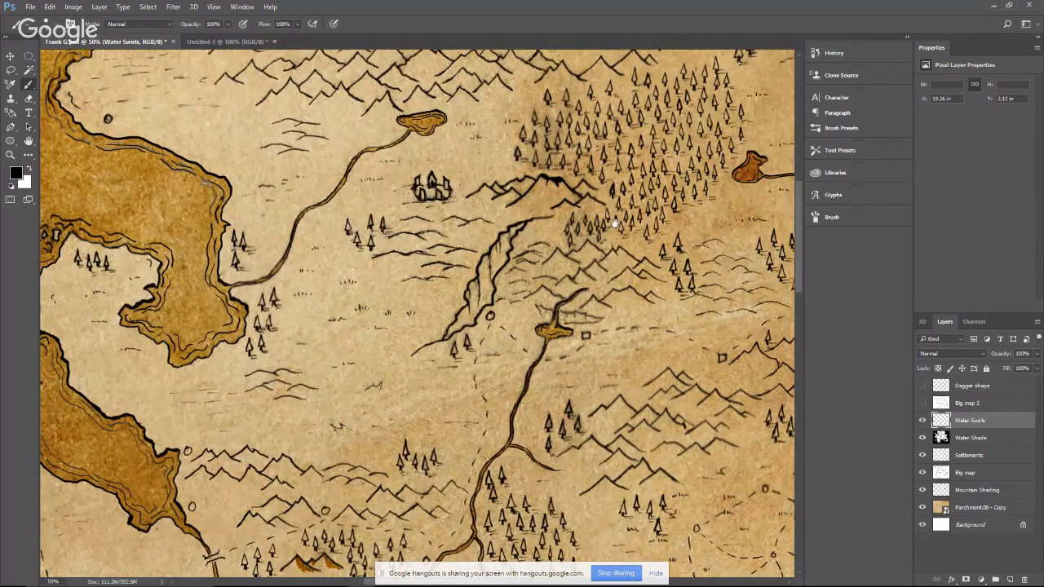
left_click_drag(615, 223, 177, 387)
left_click_drag(529, 262, 580, 232)
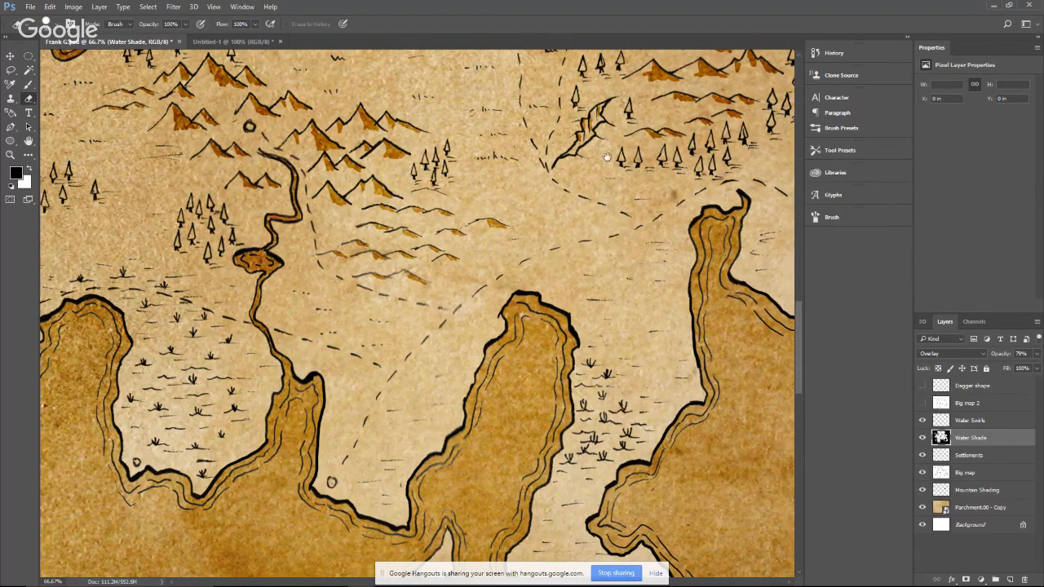
left_click_drag(632, 179, 616, 183)
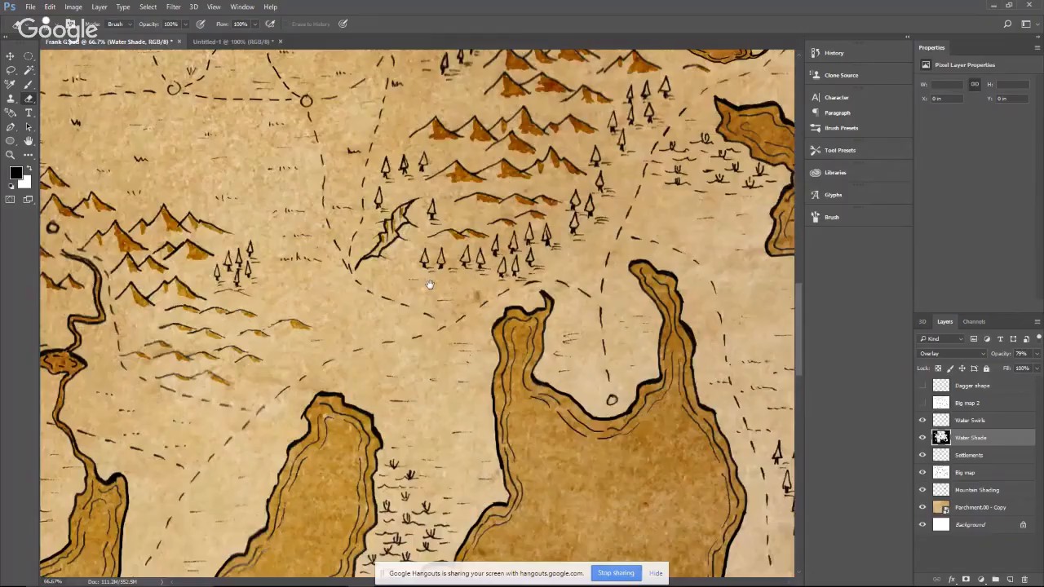
left_click_drag(450, 253, 360, 366)
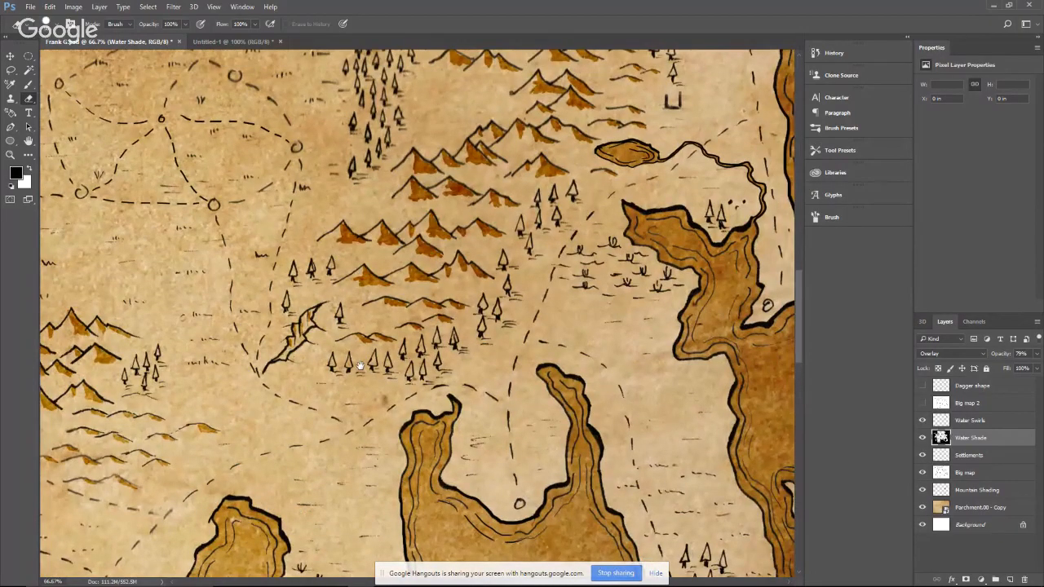
scroll(360, 366, "down", 2)
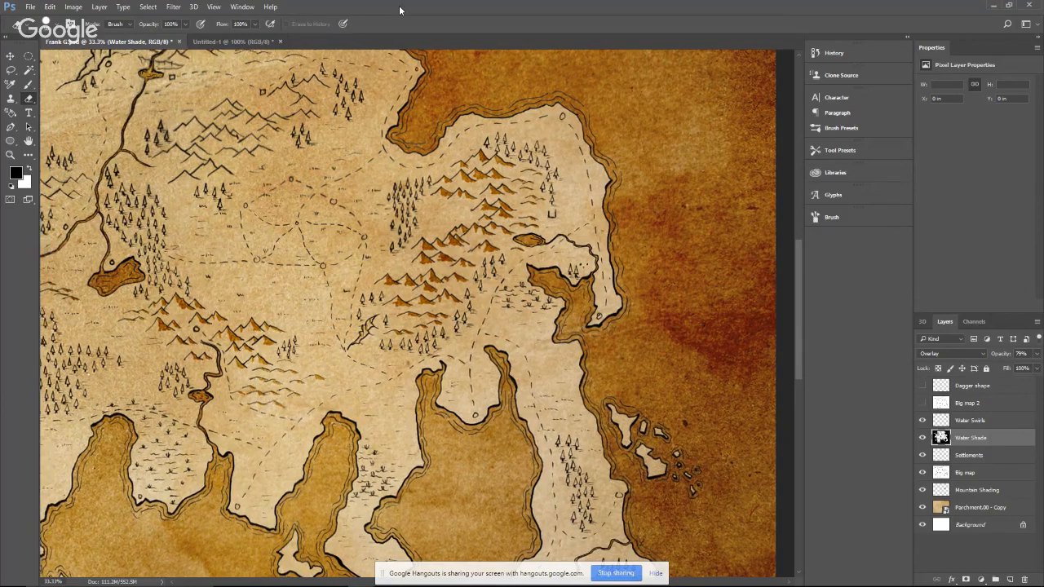
Lower the Water Shade layer's opacity to 48% while judging the effect on the whole map
key("ctrl+minus")
key("ctrl+minus")
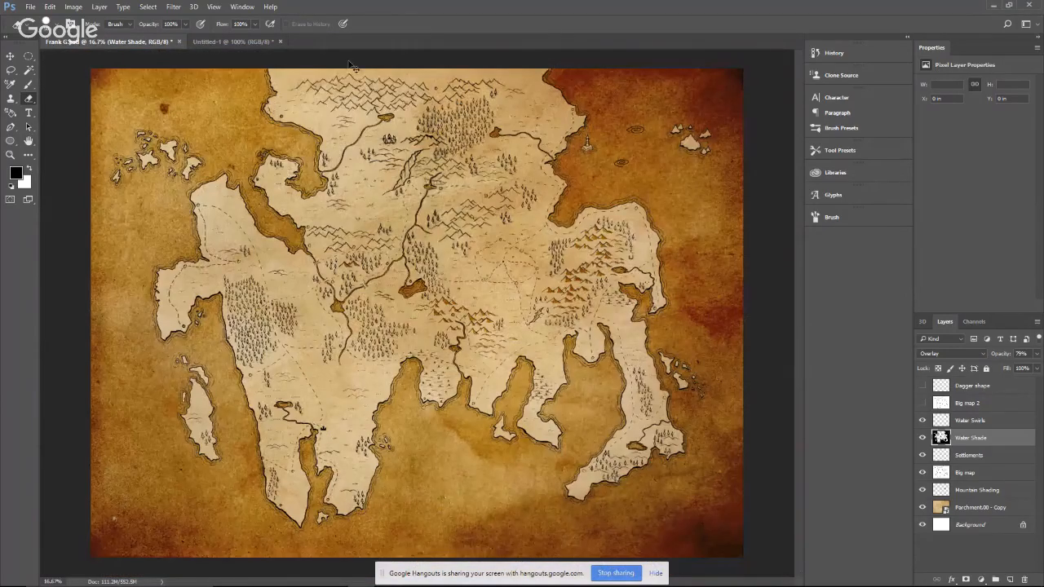
key("ctrl+plus")
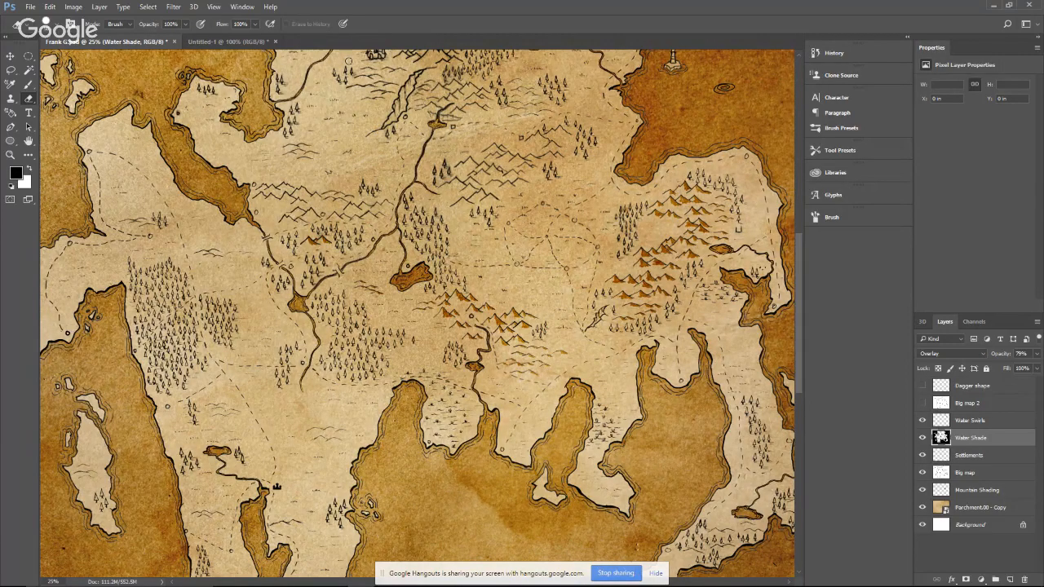
key("ctrl+minus")
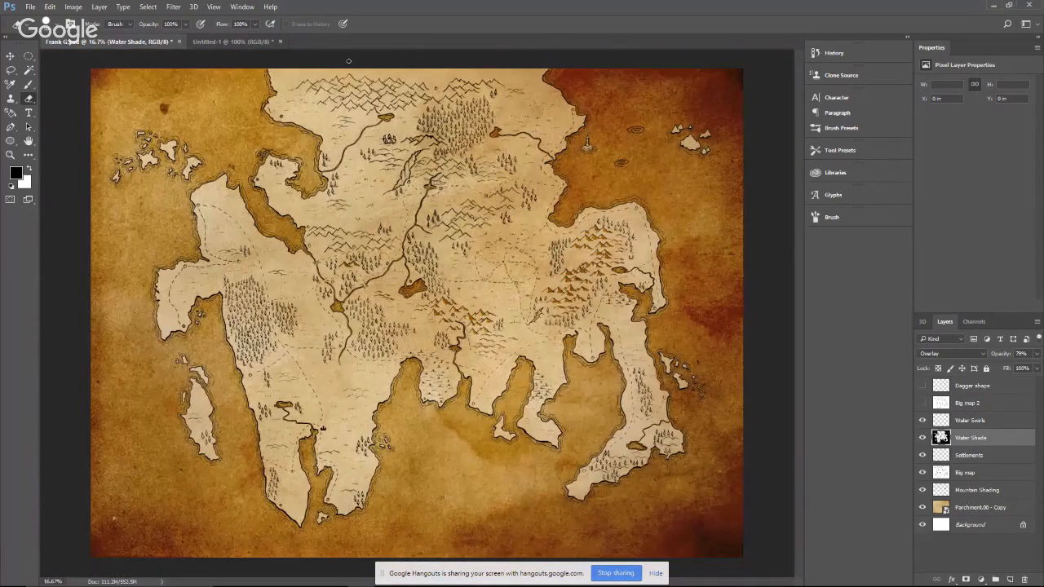
left_click_drag(1037, 354, 1010, 370)
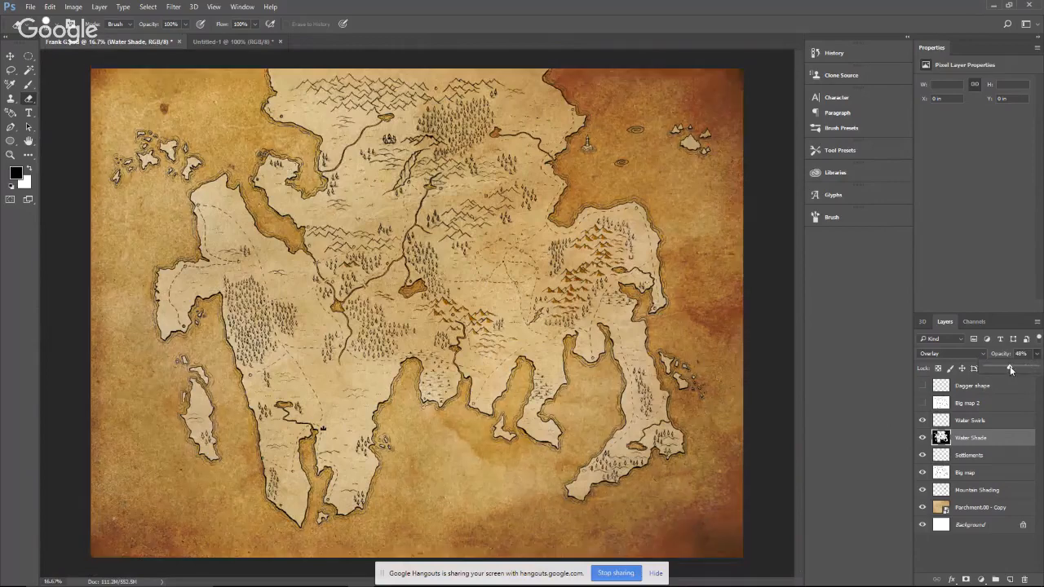